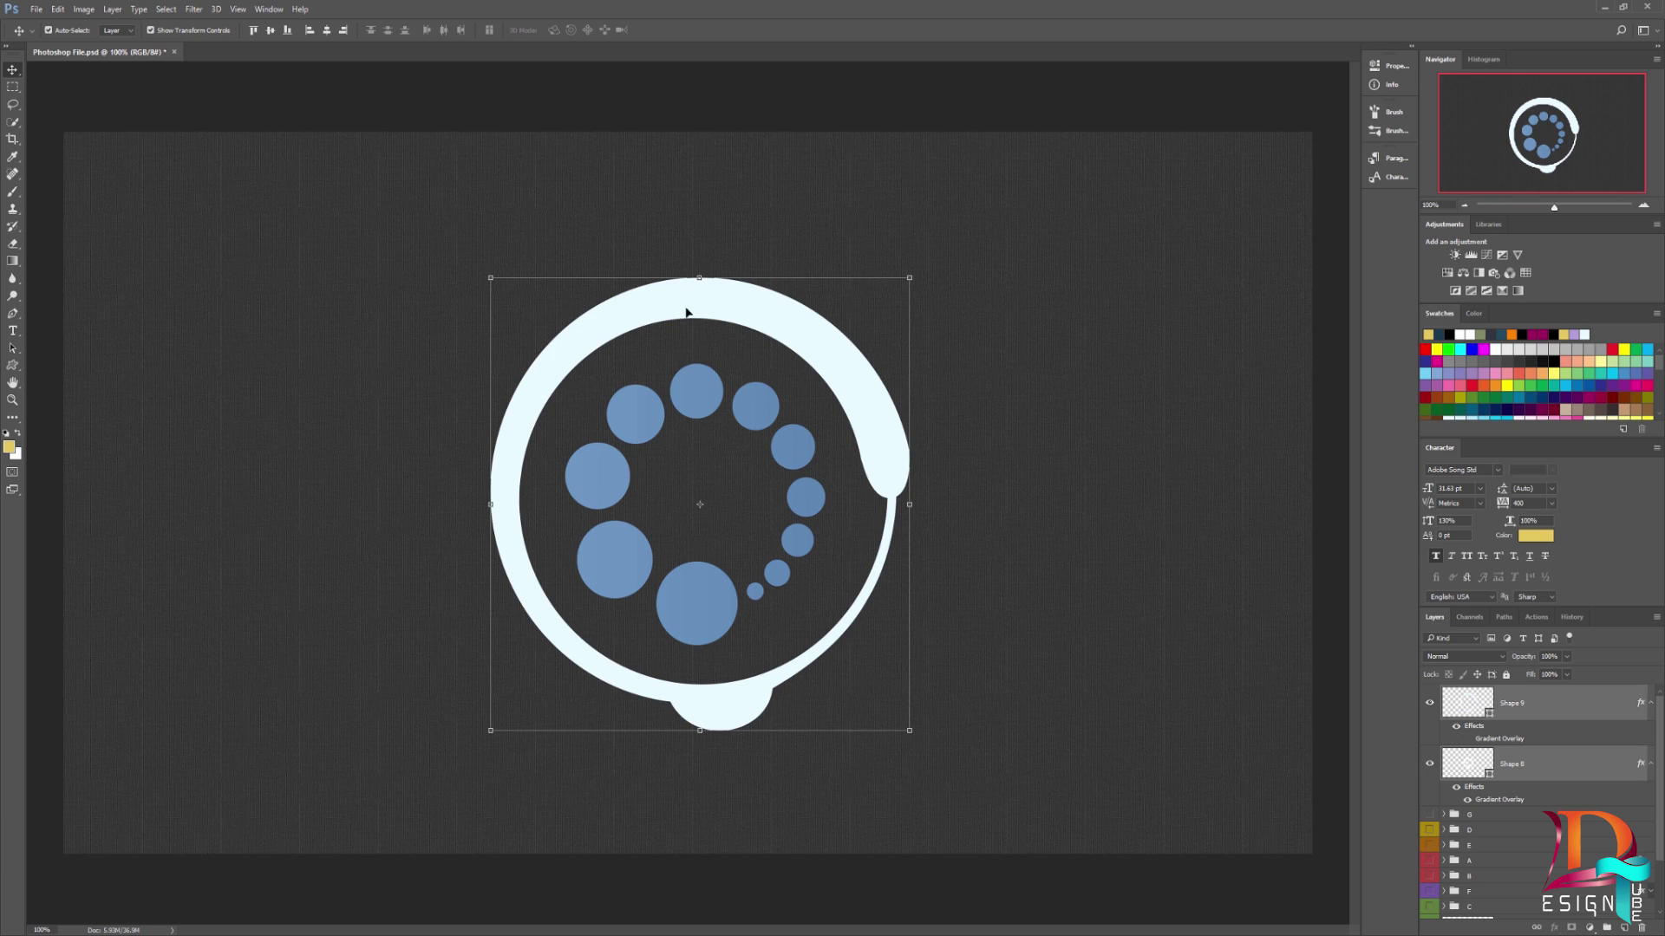
# Select the Shape 8 dots layer and the Shape 9 ring layer in the Layers panel
pyautogui.click(1036, 465)
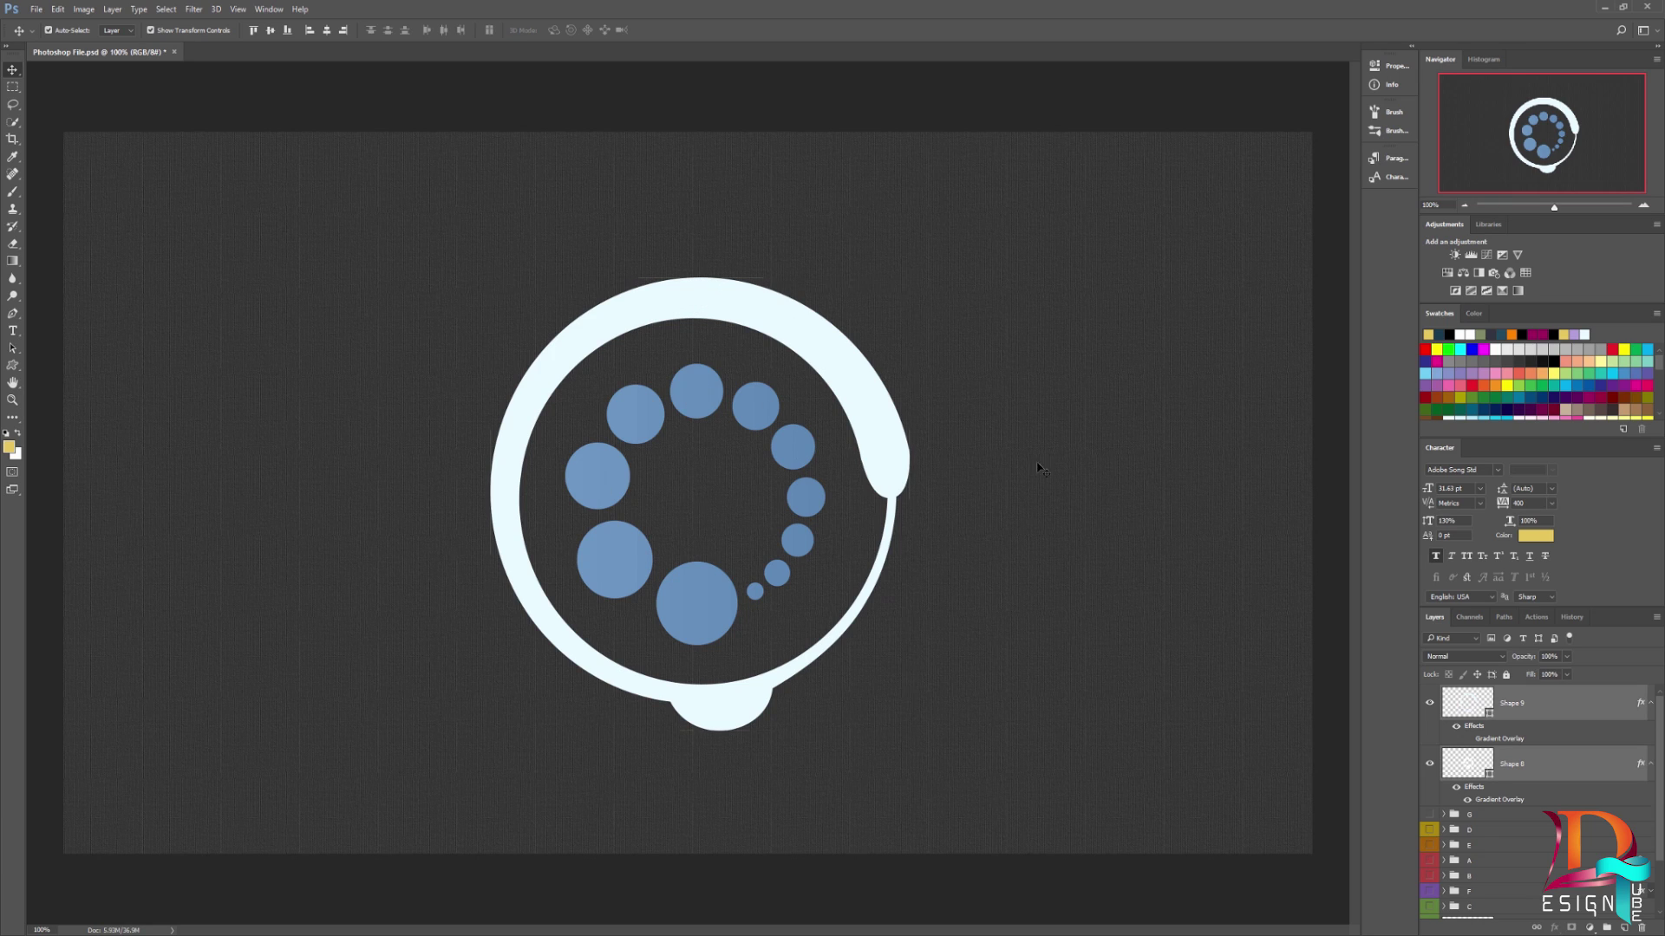
pyautogui.click(722, 403)
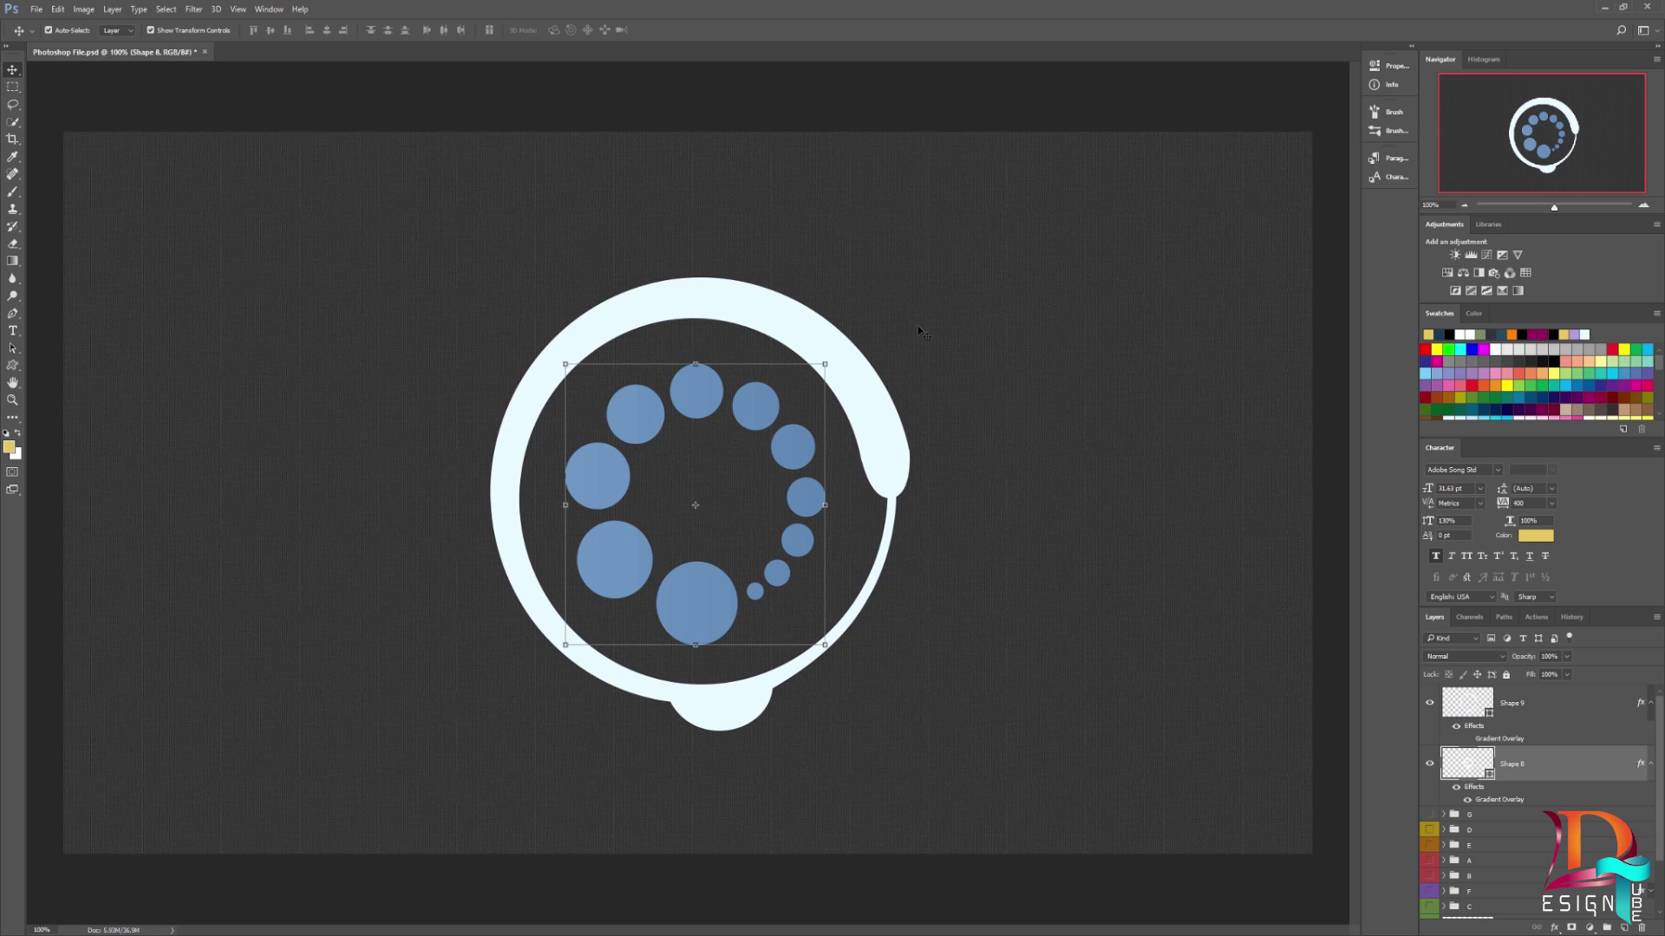
pyautogui.click(743, 314)
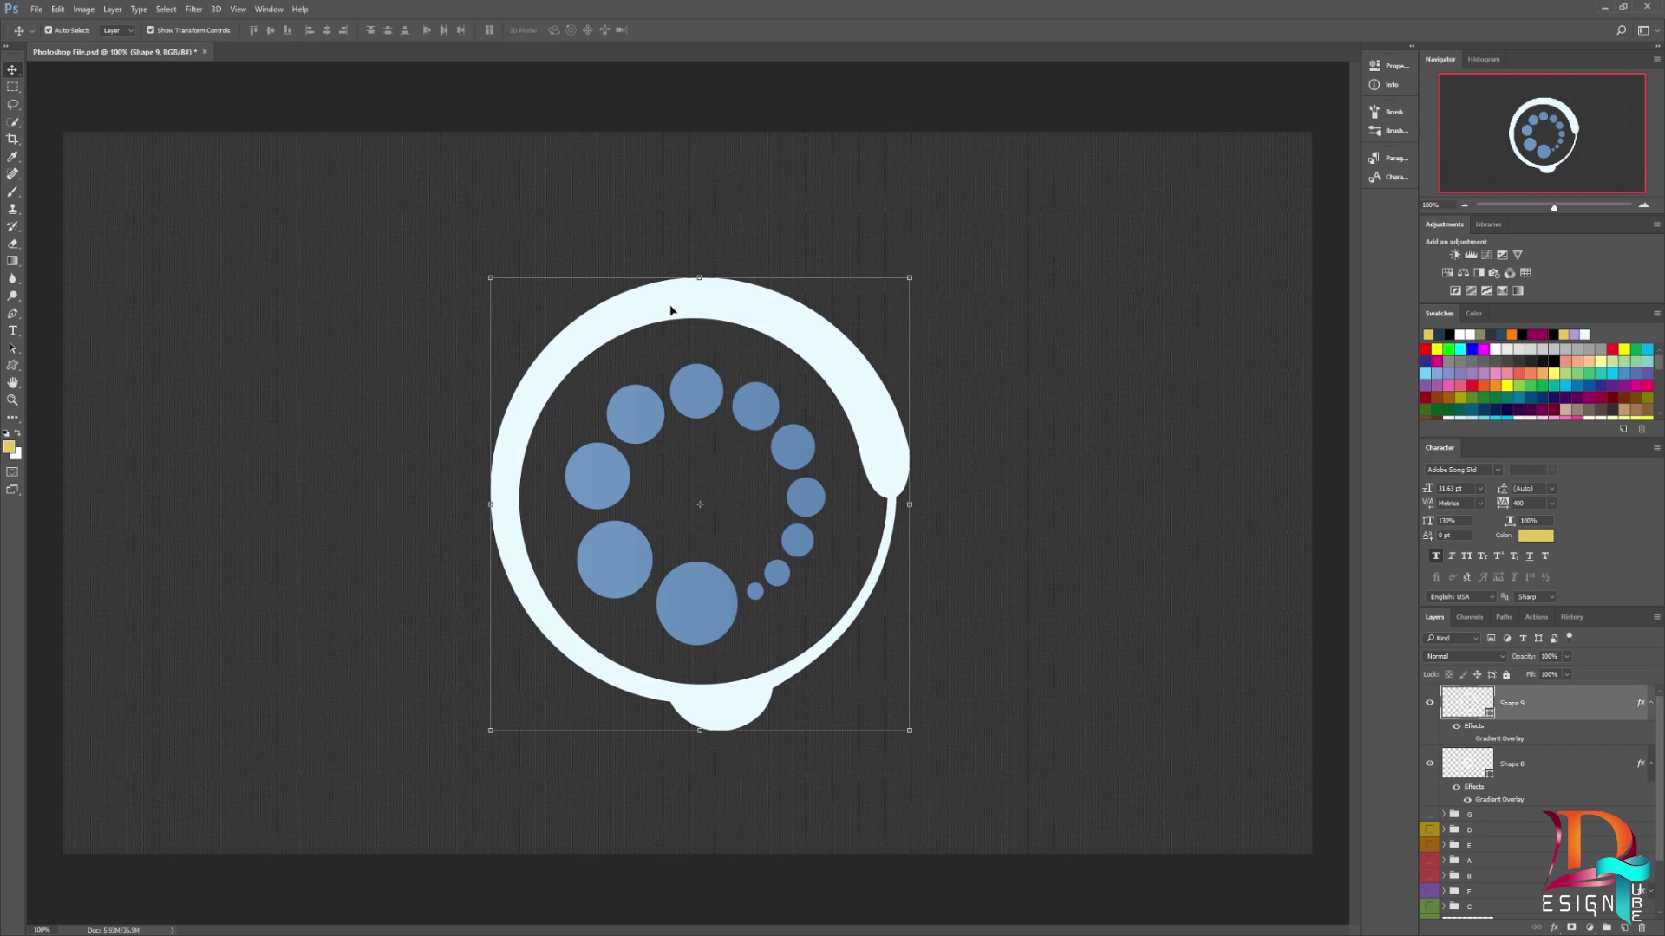
pyautogui.click(722, 422)
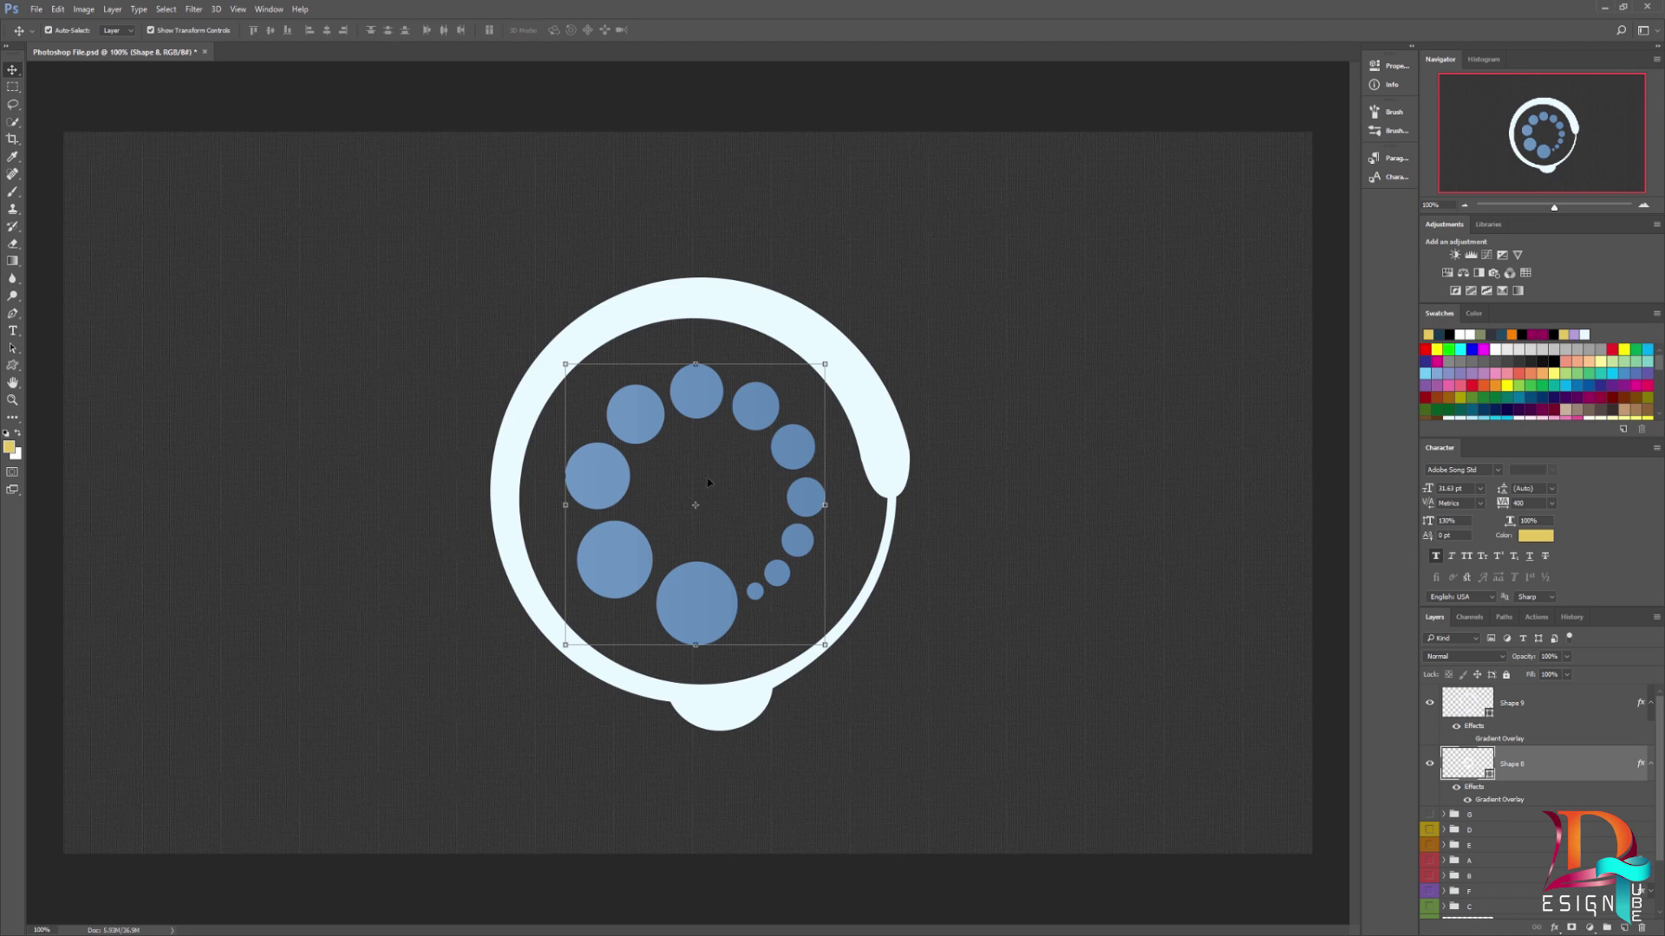
# Hide and re-show the dark background layer, then select Shape 9 and Shape 8 together
pyautogui.scroll(-1, 1537, 809)
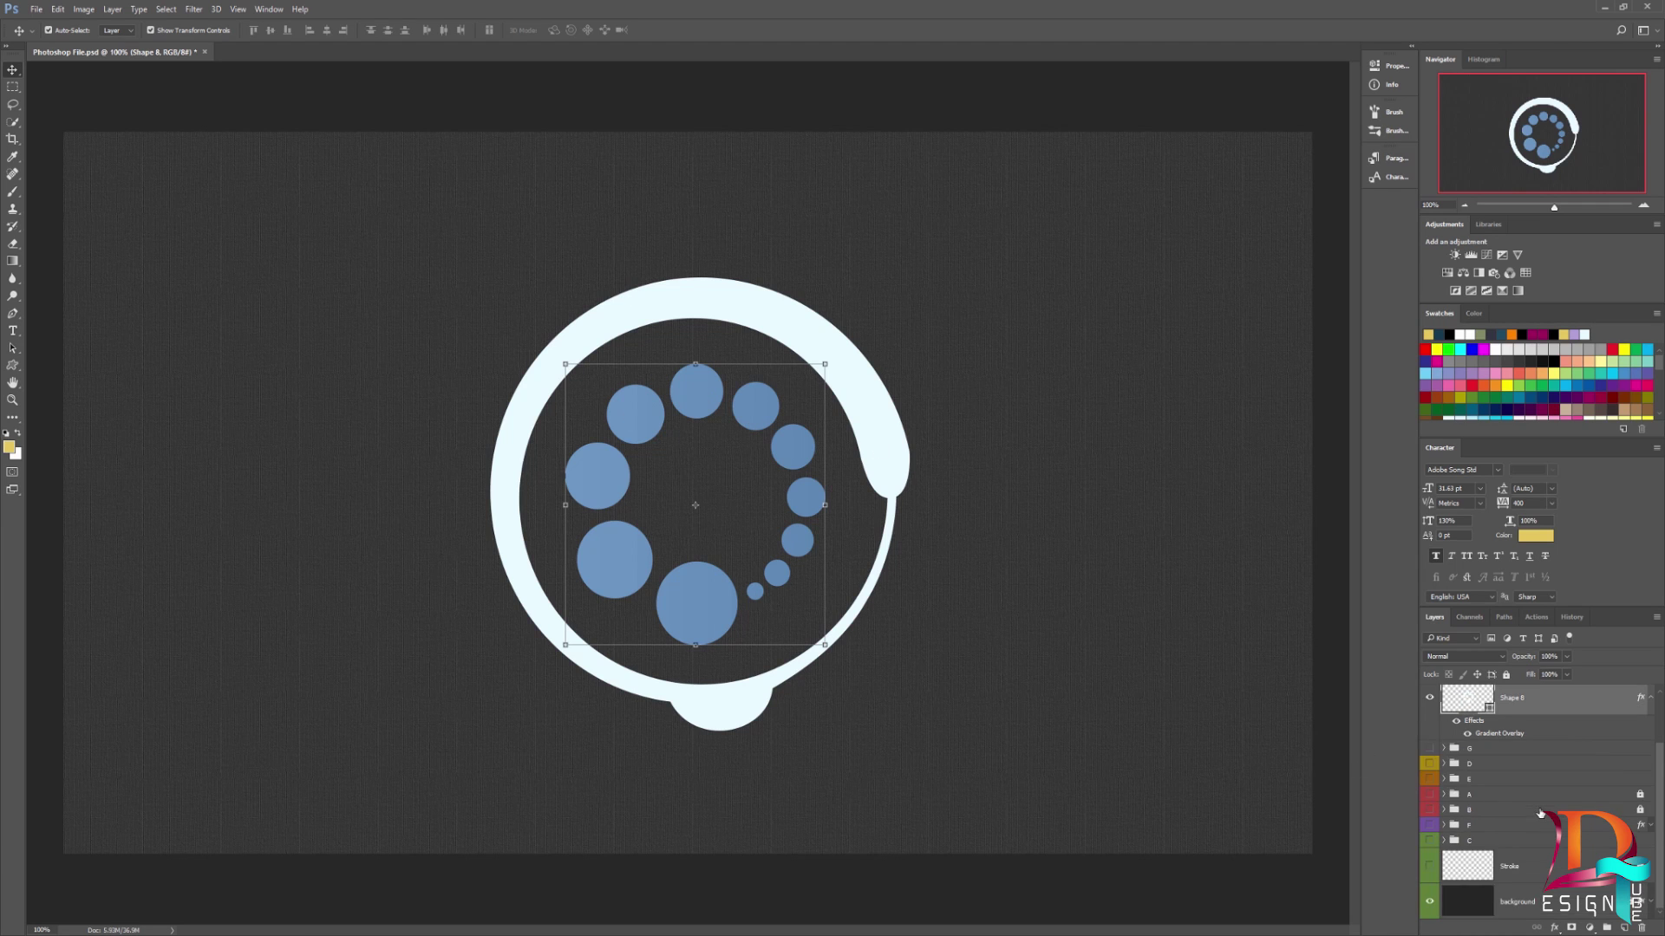
pyautogui.click(1433, 905)
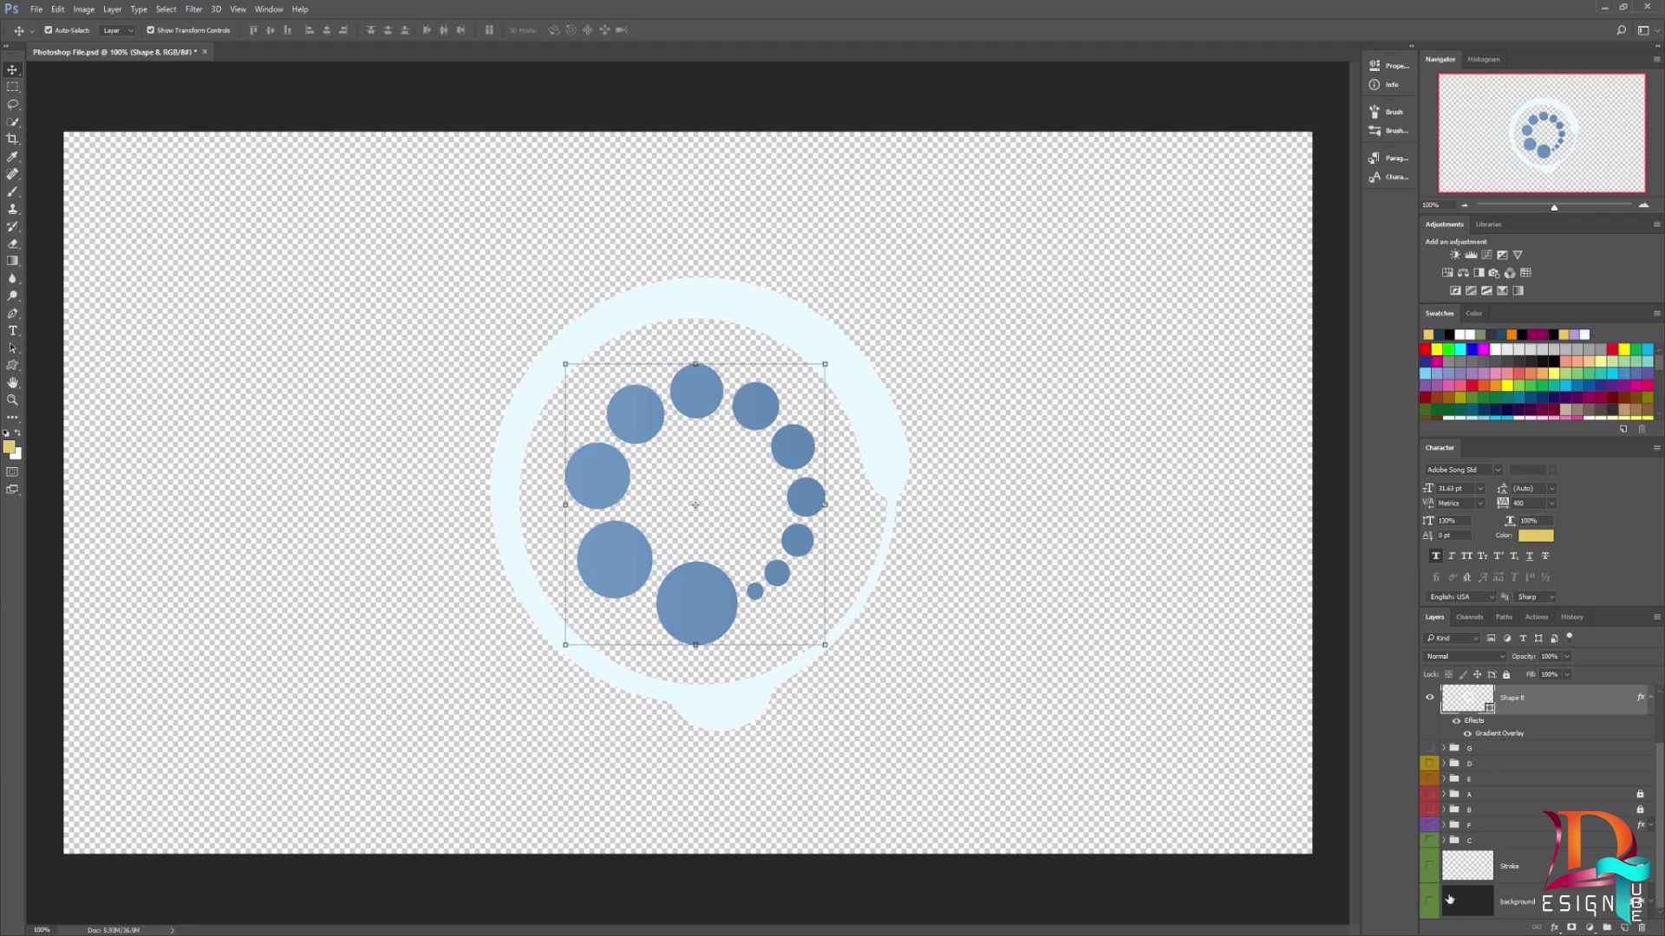
pyautogui.click(997, 390)
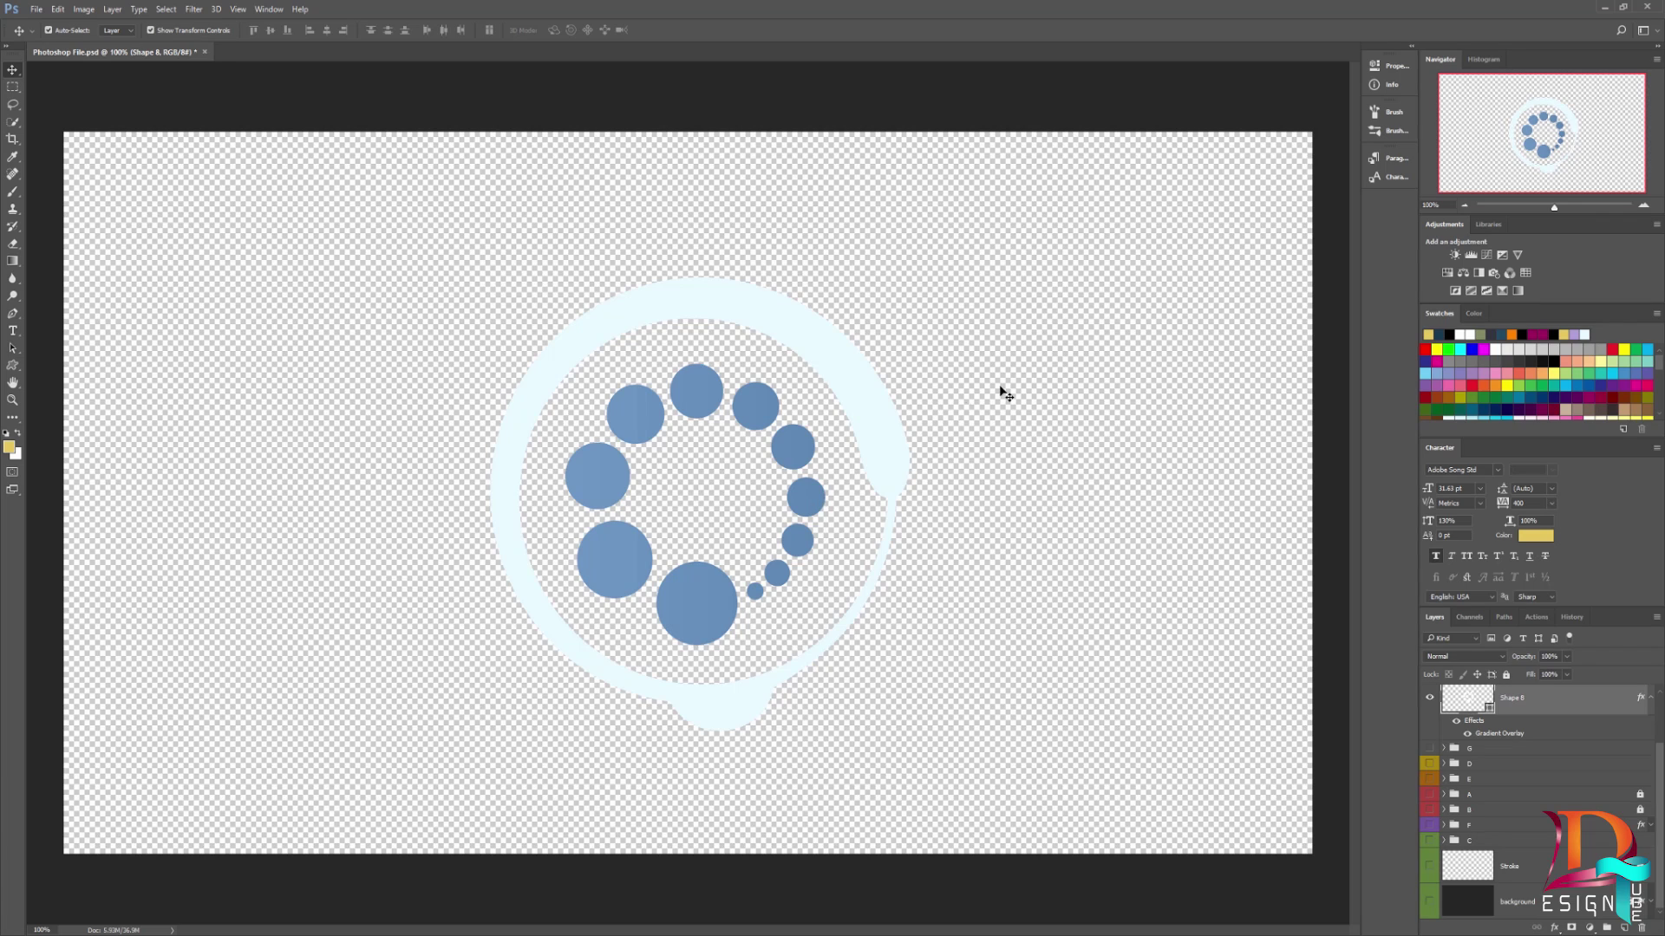
pyautogui.click(1429, 903)
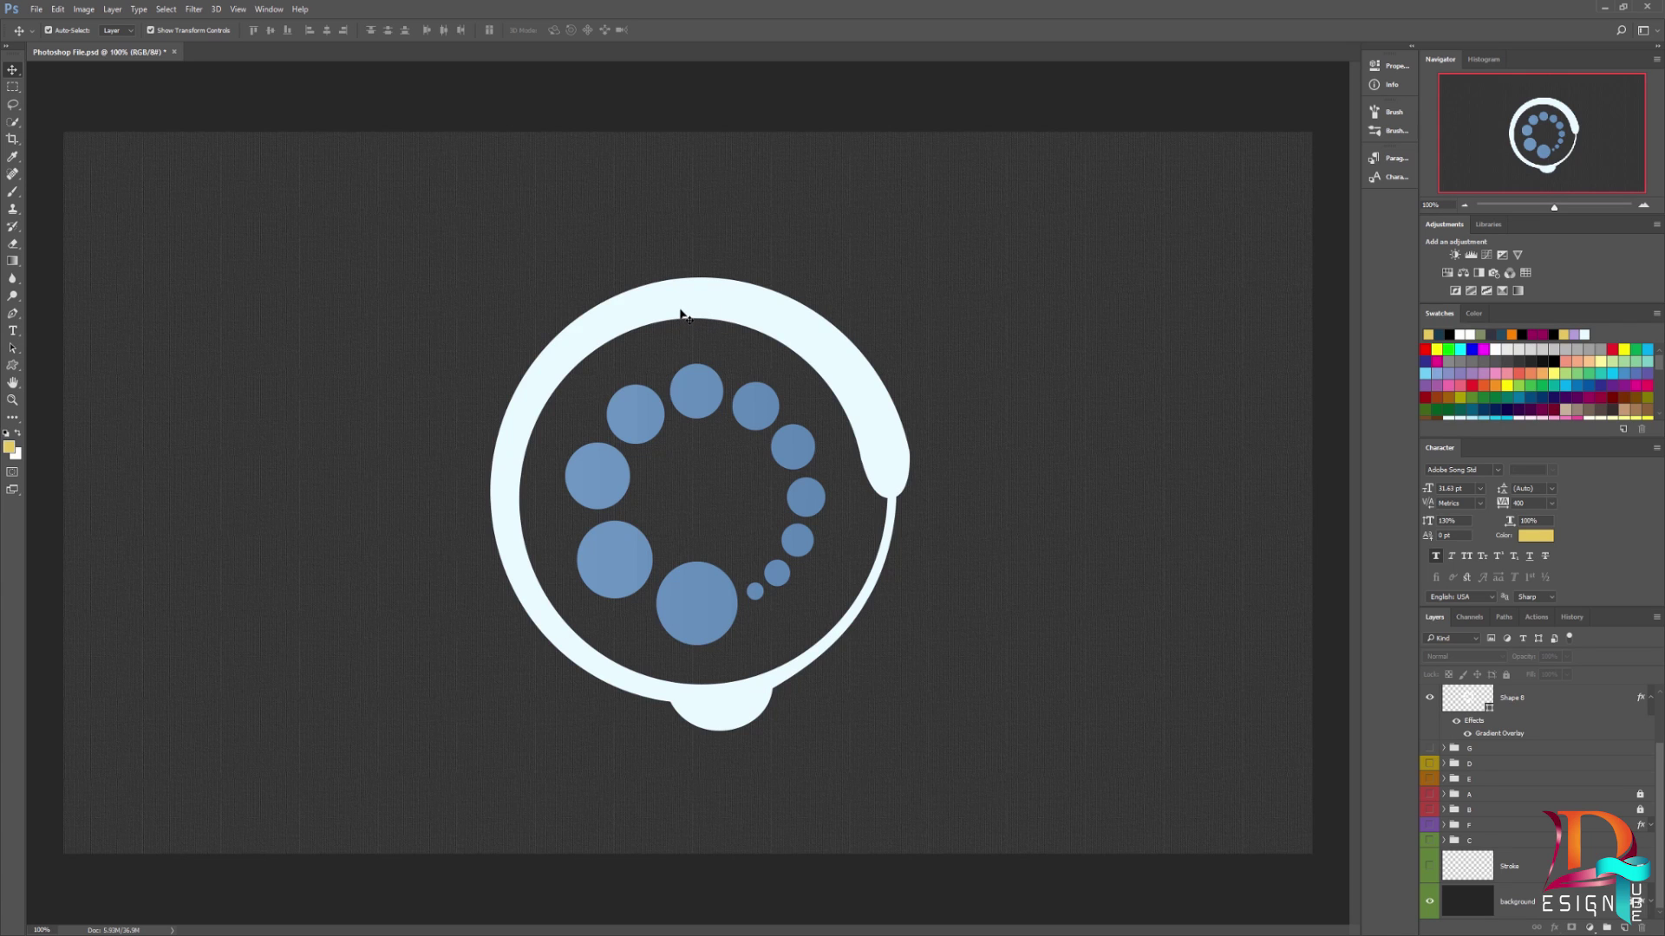
pyautogui.hotkey('ctrl', 'j')
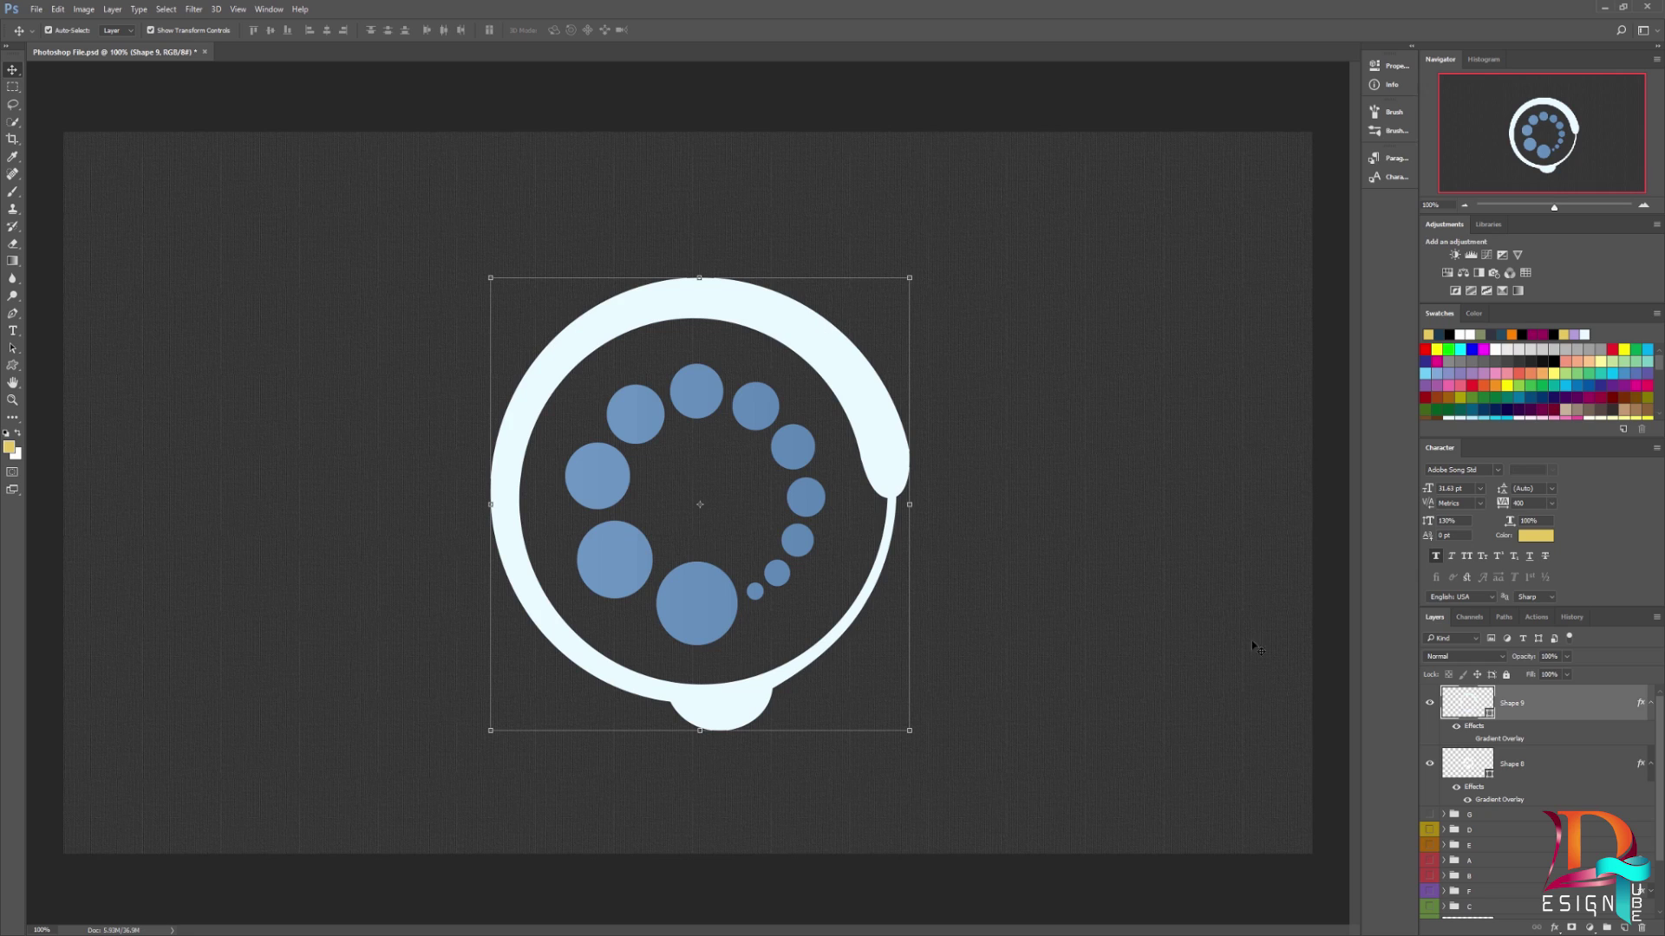
pyautogui.hotkey('alt', 'shift', '[')
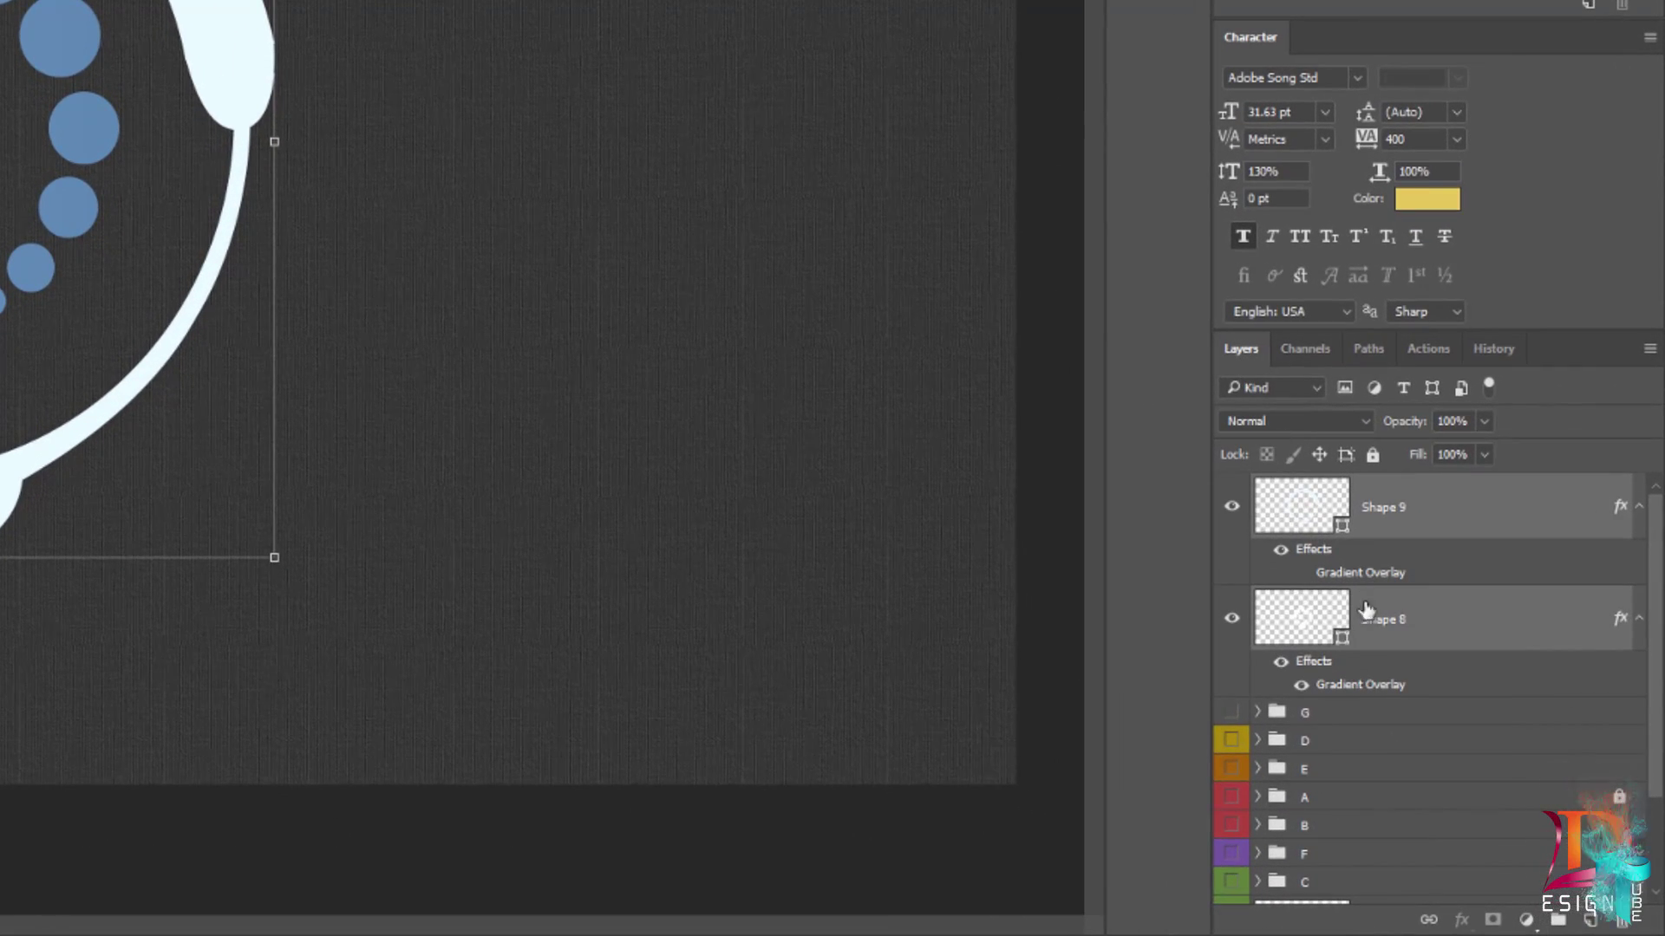
# Quick Export Shape 8 and Shape 9 as PNG files into the spinning logo folder
pyautogui.click(1649, 348)
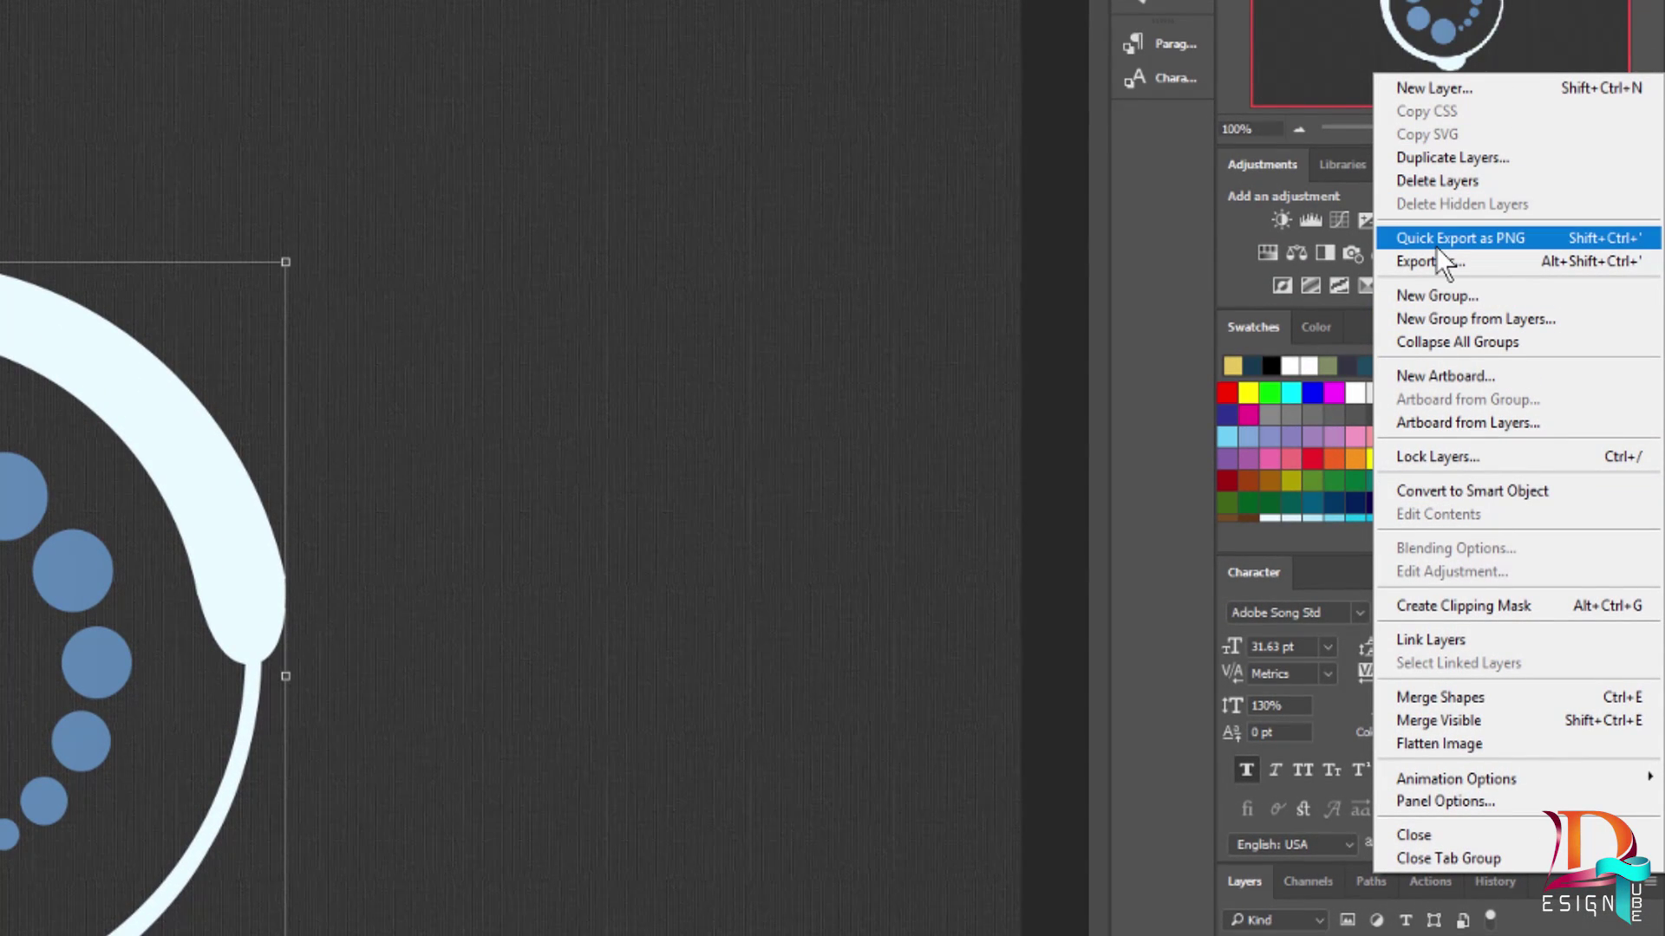
pyautogui.click(1441, 241)
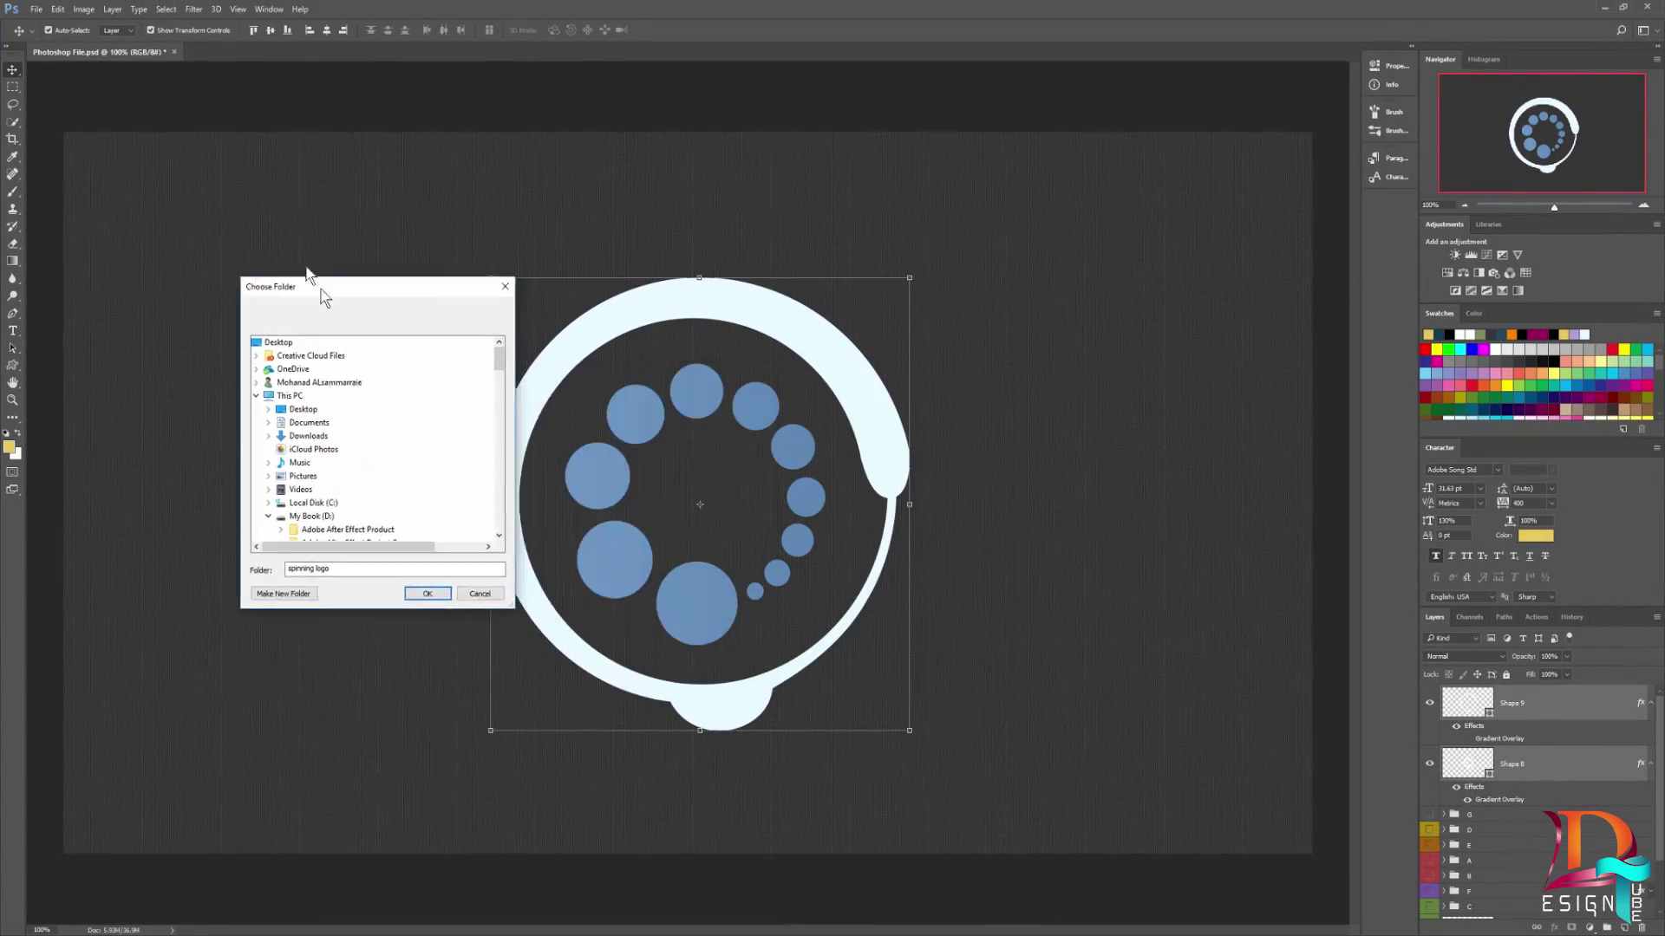
pyautogui.scroll(-10, 397, 412)
pyautogui.scroll(-5, 394, 407)
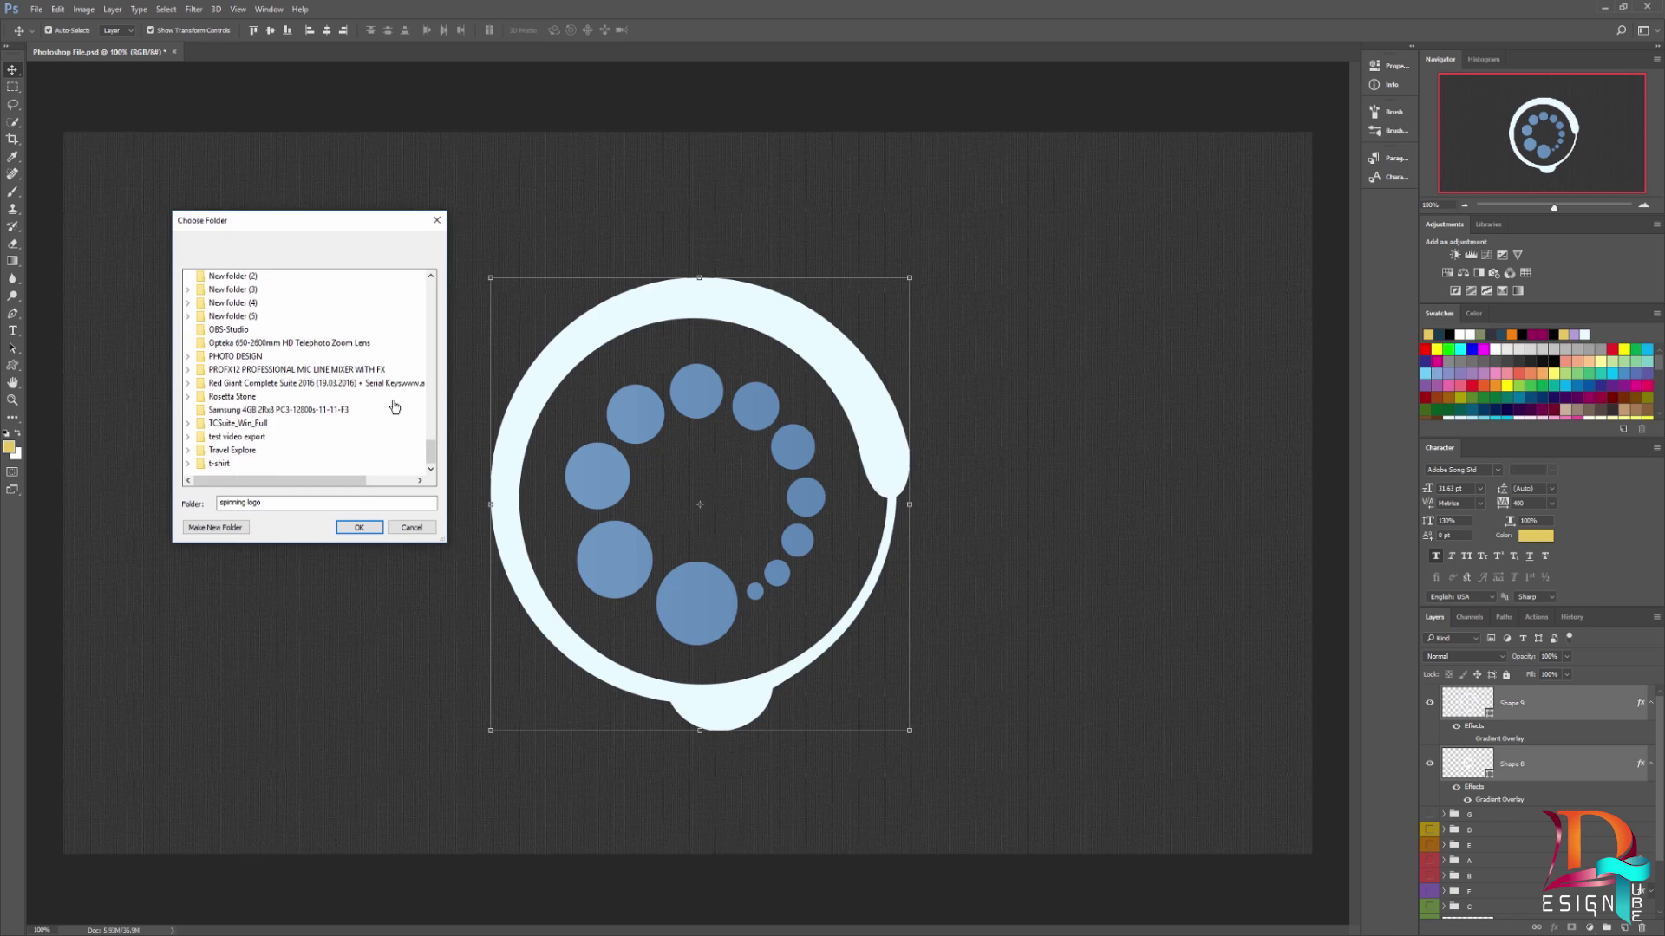
pyautogui.scroll(5, 317, 397)
pyautogui.scroll(3, 318, 397)
pyautogui.scroll(3, 317, 397)
pyautogui.scroll(-5, 318, 397)
pyautogui.scroll(-5, 318, 397)
pyautogui.scroll(3, 309, 421)
pyautogui.scroll(3, 310, 422)
pyautogui.scroll(2, 310, 422)
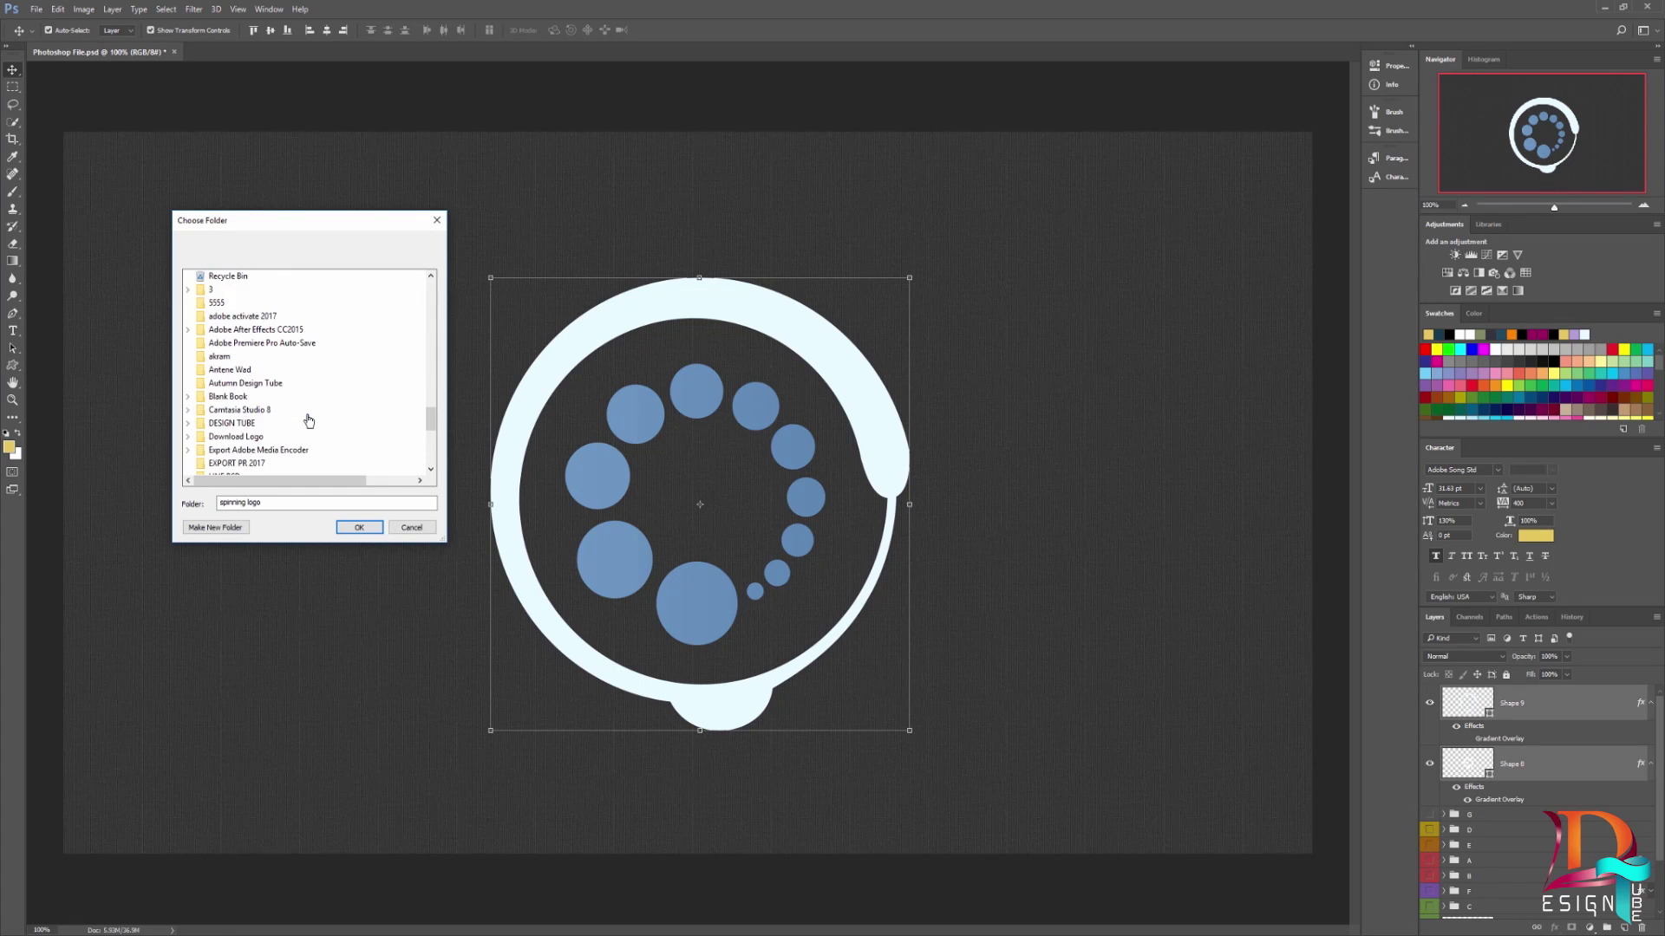
pyautogui.scroll(2, 311, 424)
pyautogui.scroll(3, 310, 423)
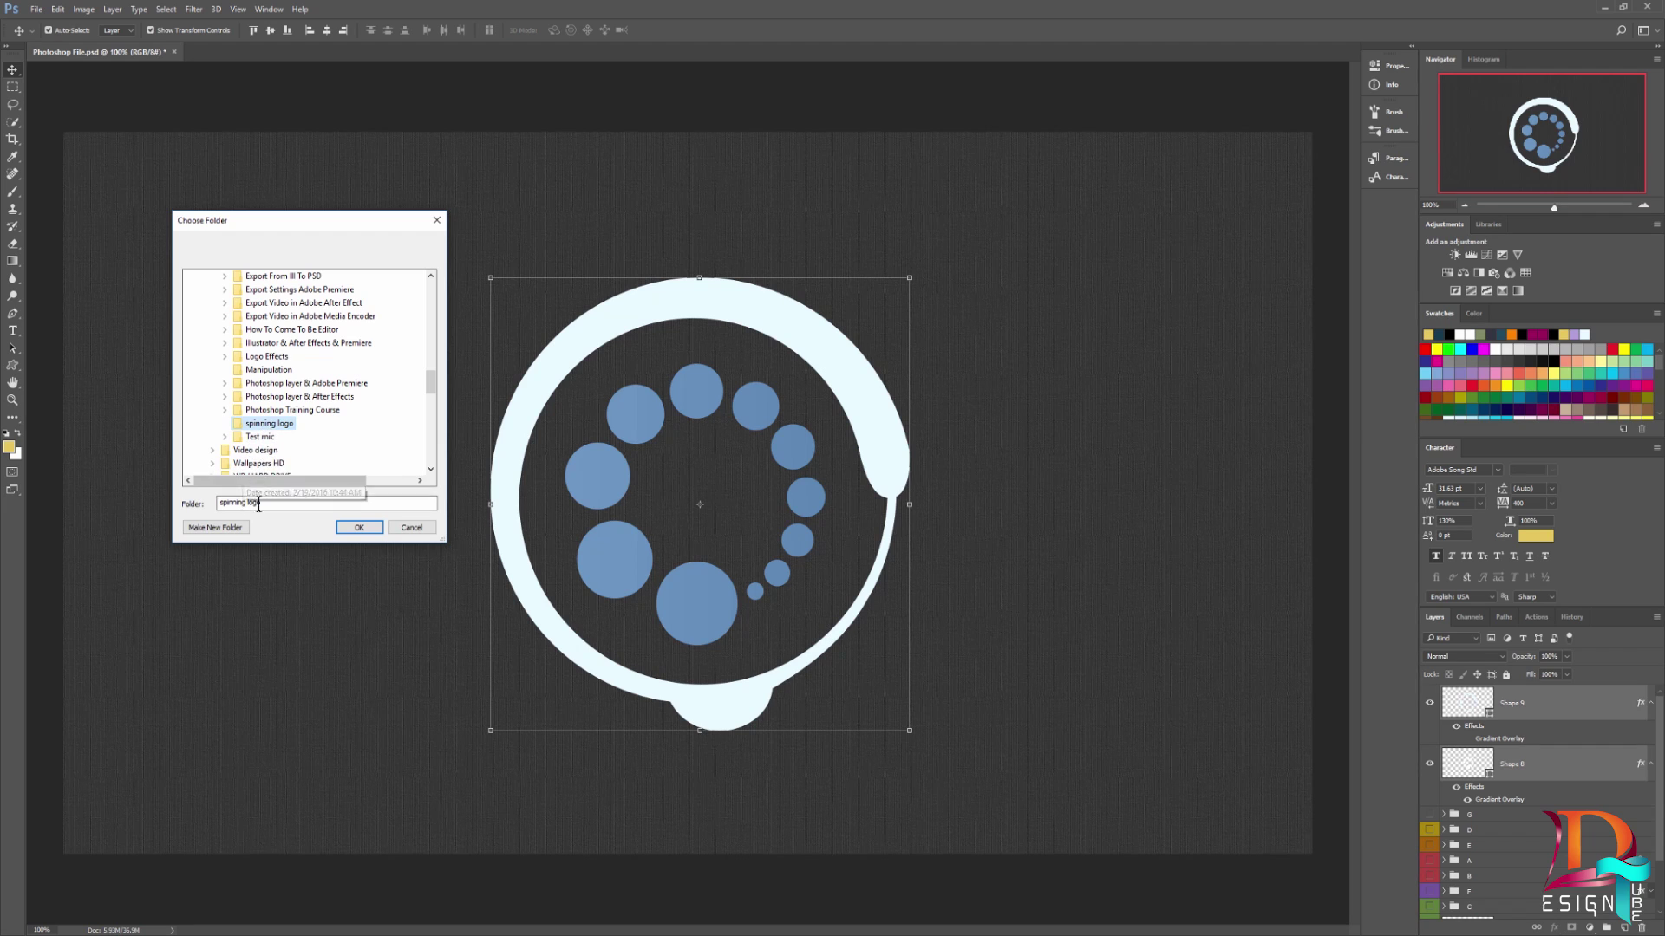
pyautogui.click(357, 528)
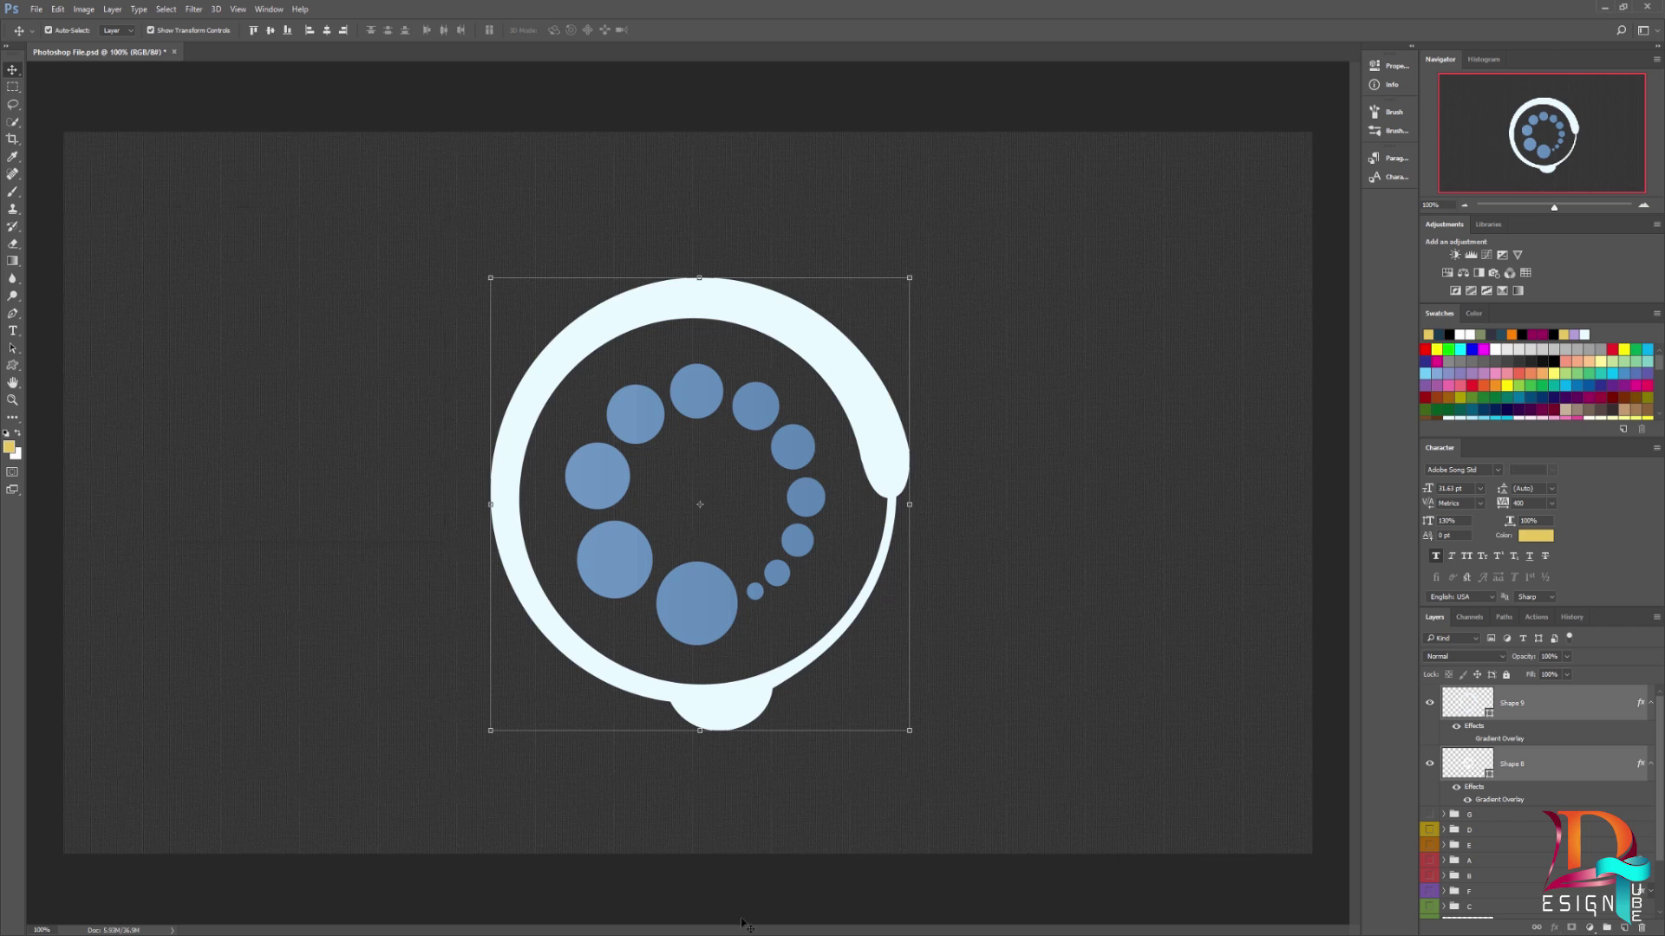
pyautogui.click(1604, 8)
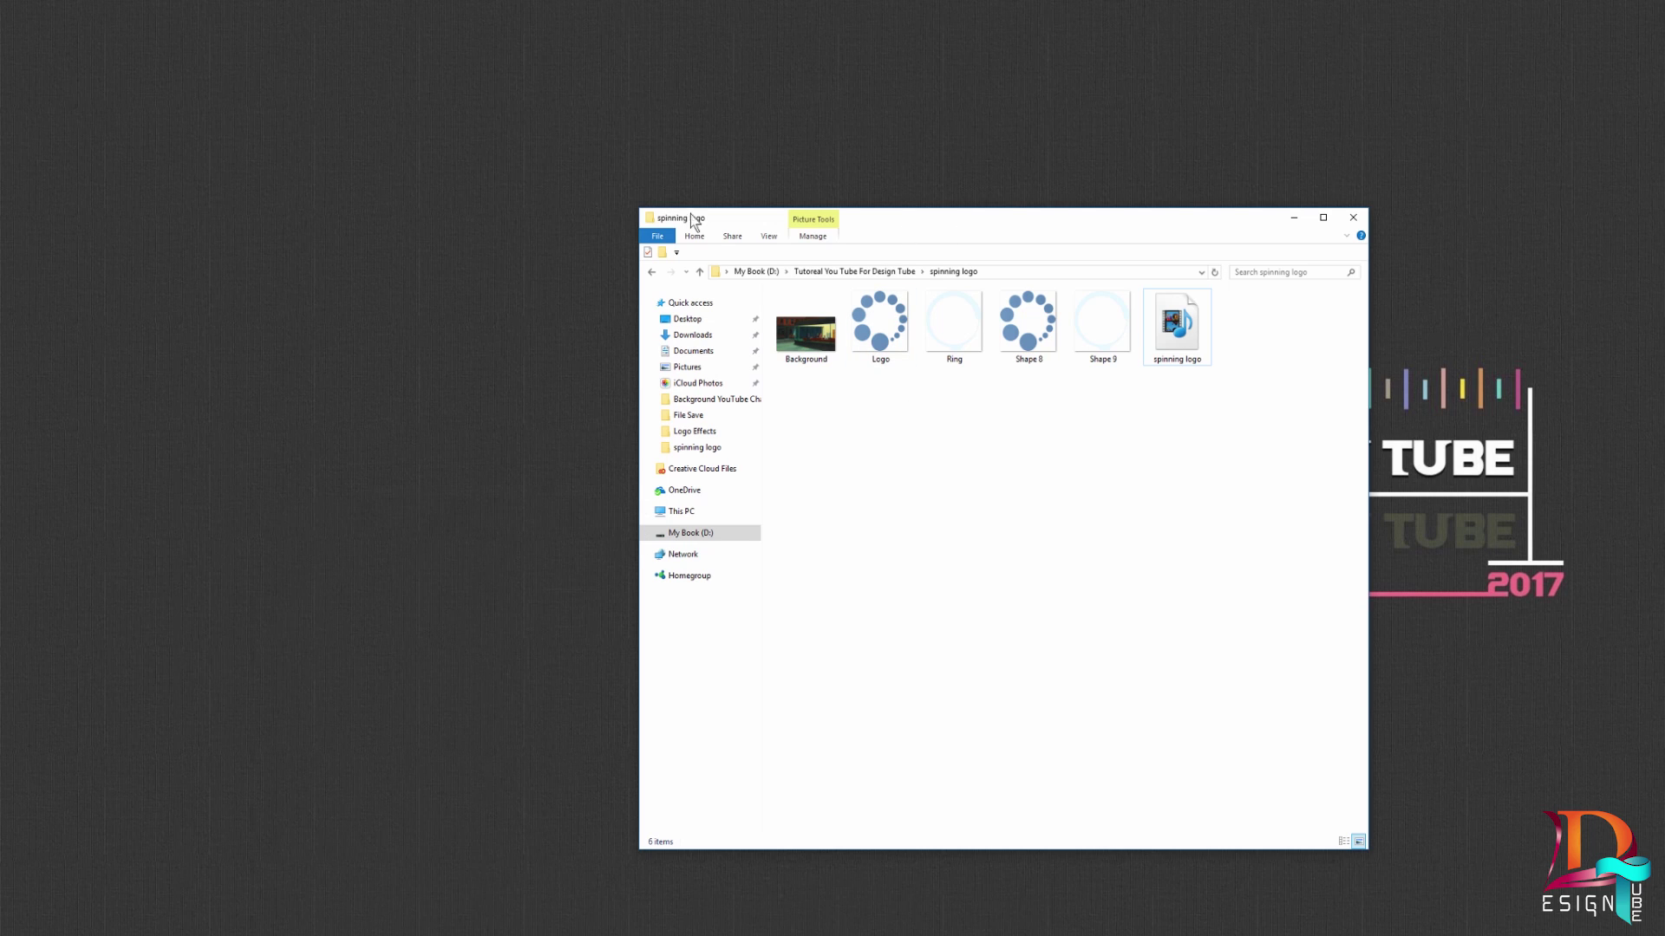
# Check in Properties that Shape 8 and Shape 9 are 32-bit PNG files, then minimise Explorer
pyautogui.moveTo(905, 224); pyautogui.dragTo(351, 178)
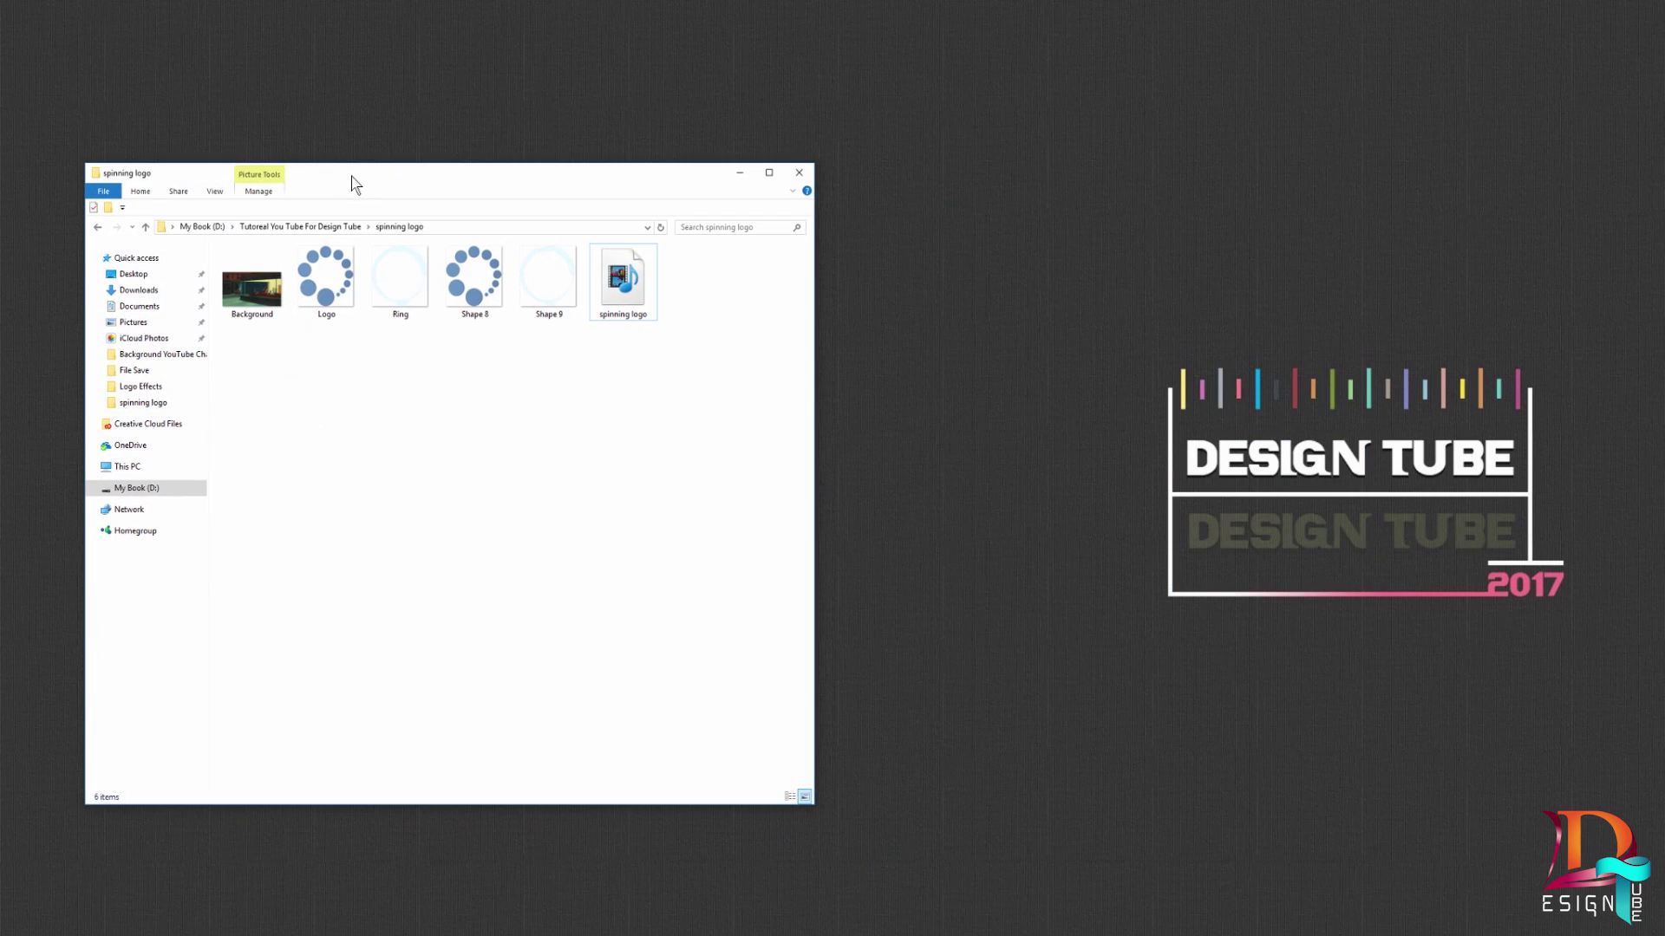
pyautogui.click(484, 305)
pyautogui.keyDown('ctrl'); pyautogui.click(555, 308); pyautogui.keyUp('ctrl')
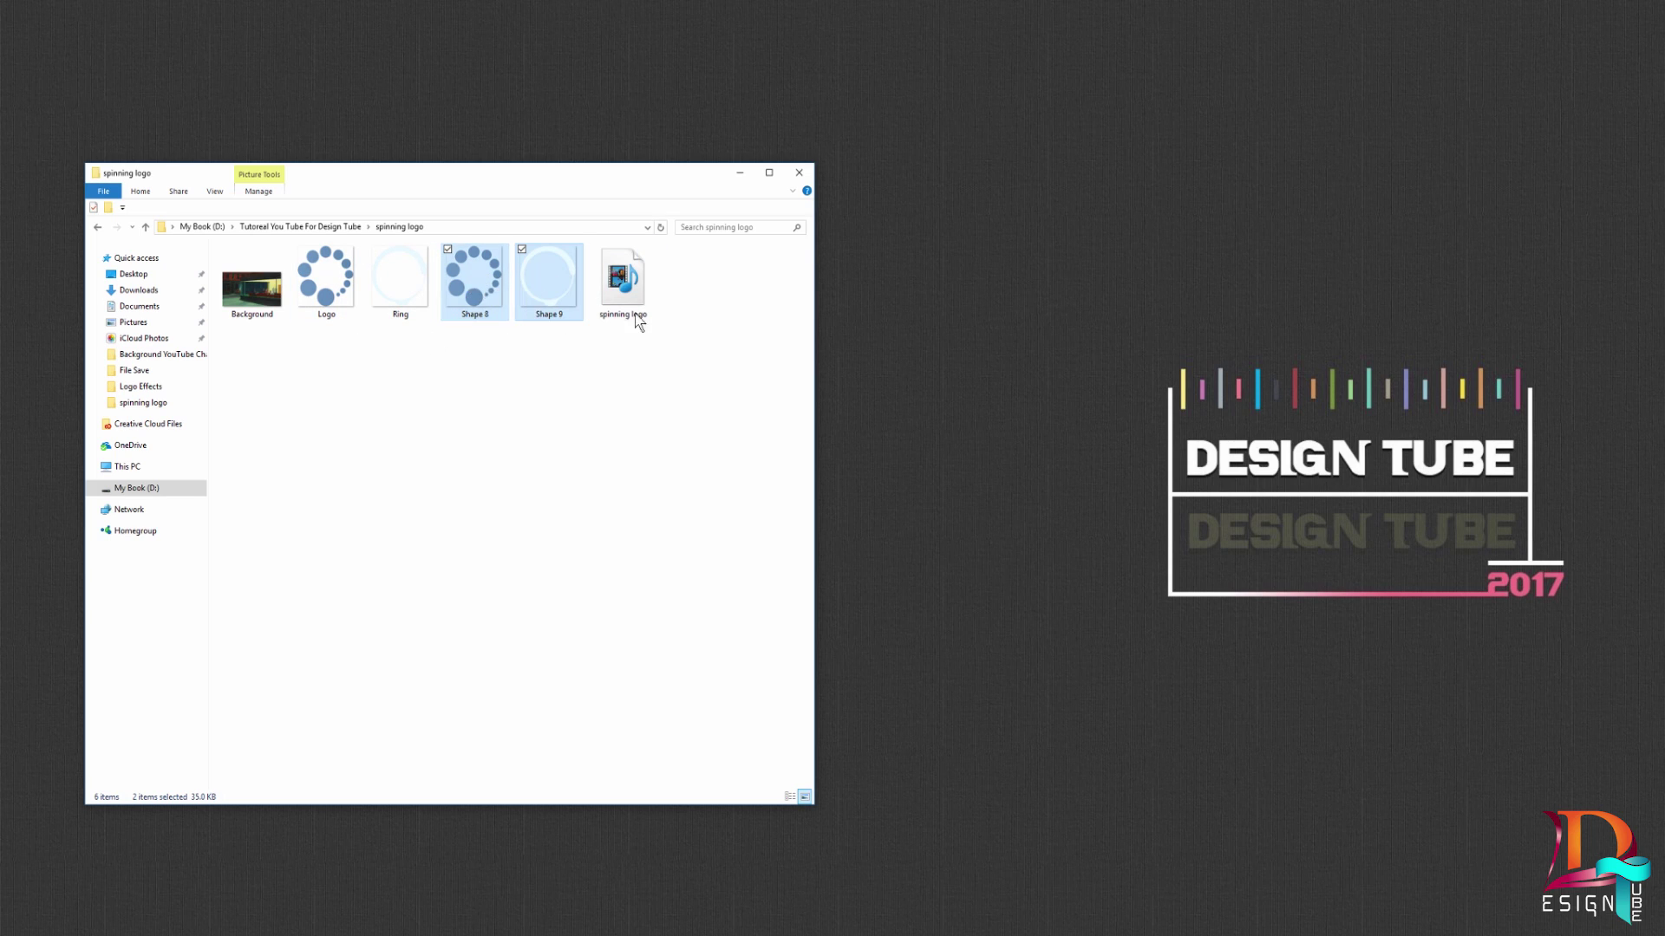
pyautogui.rightClick(467, 283)
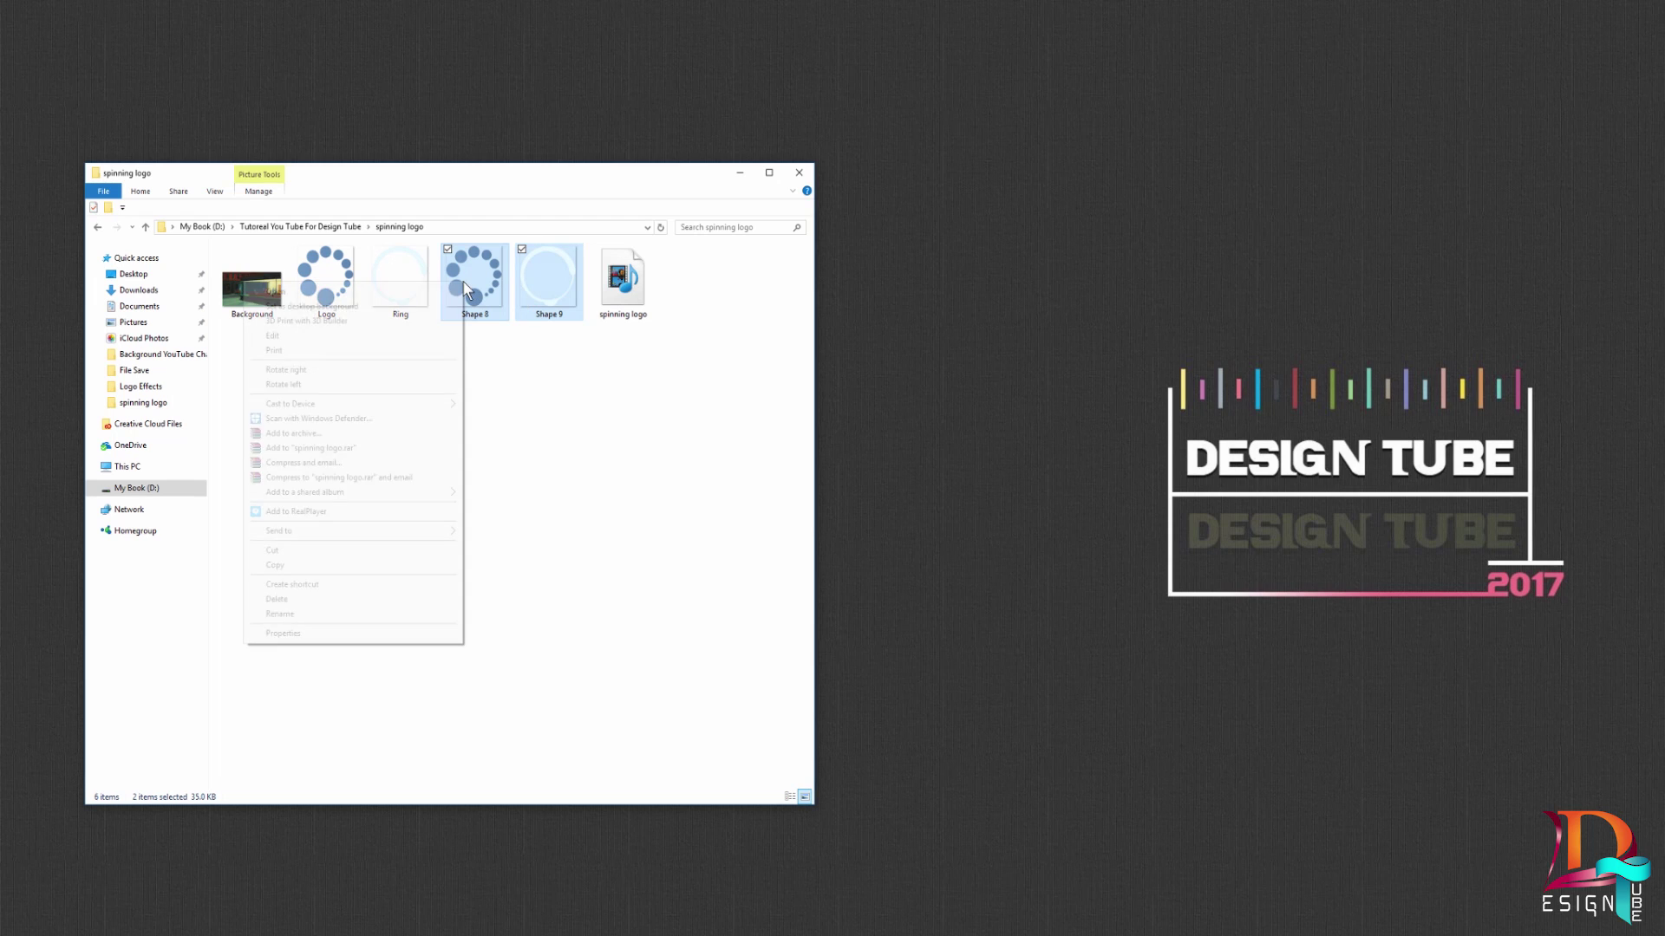
pyautogui.click(286, 640)
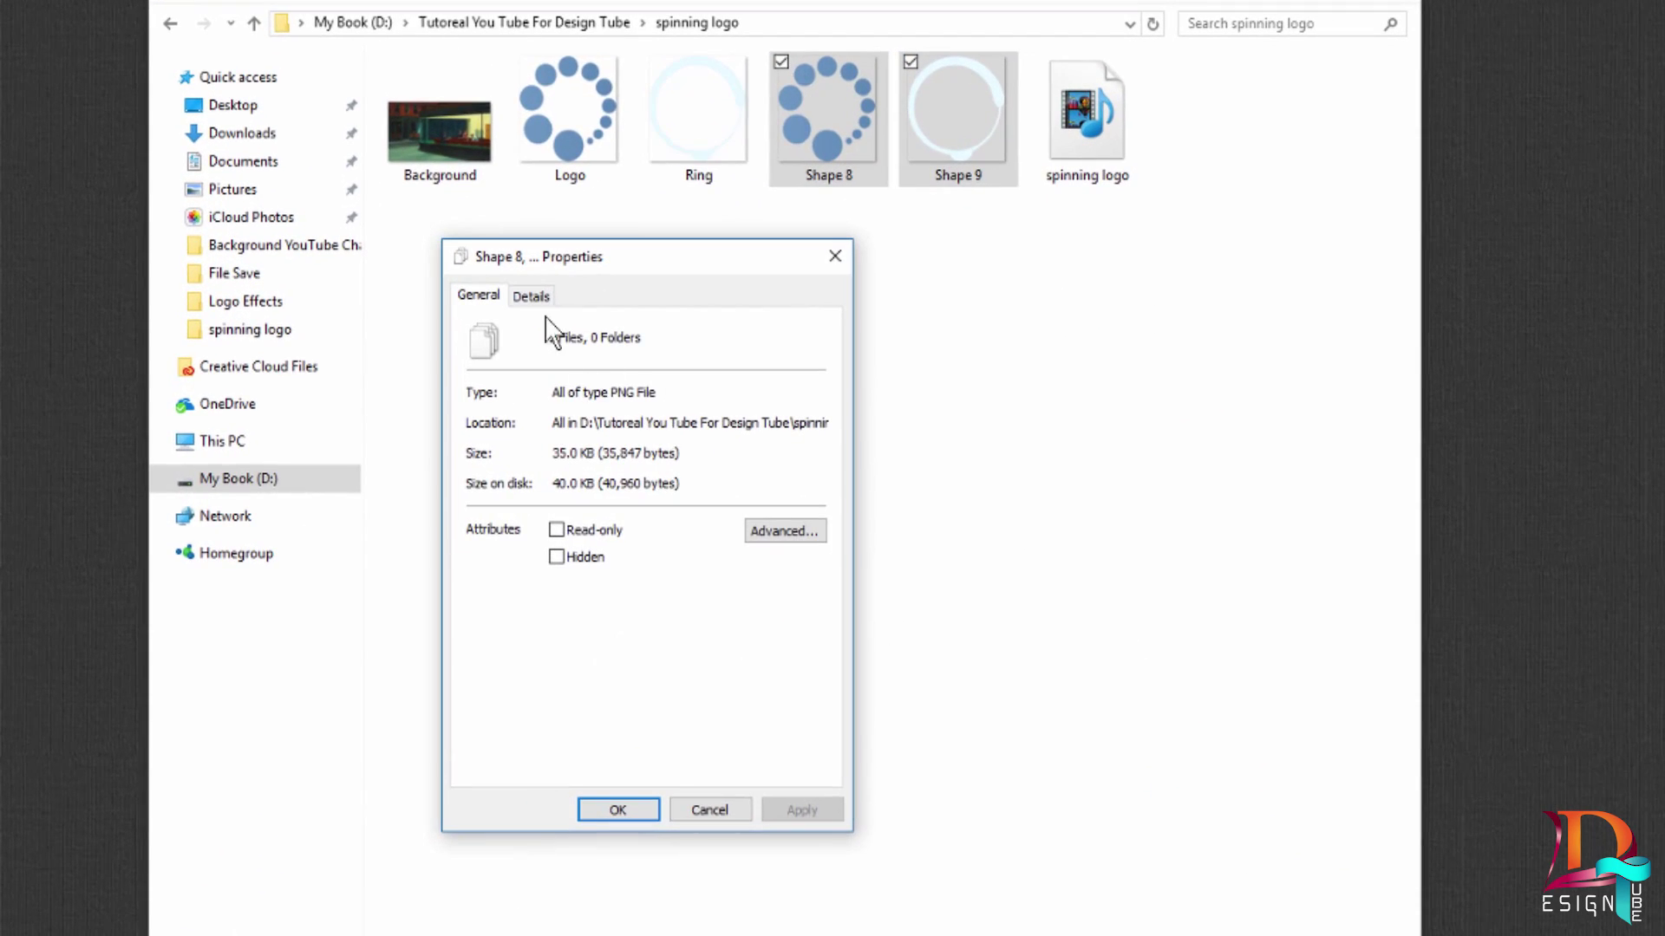
pyautogui.click(531, 296)
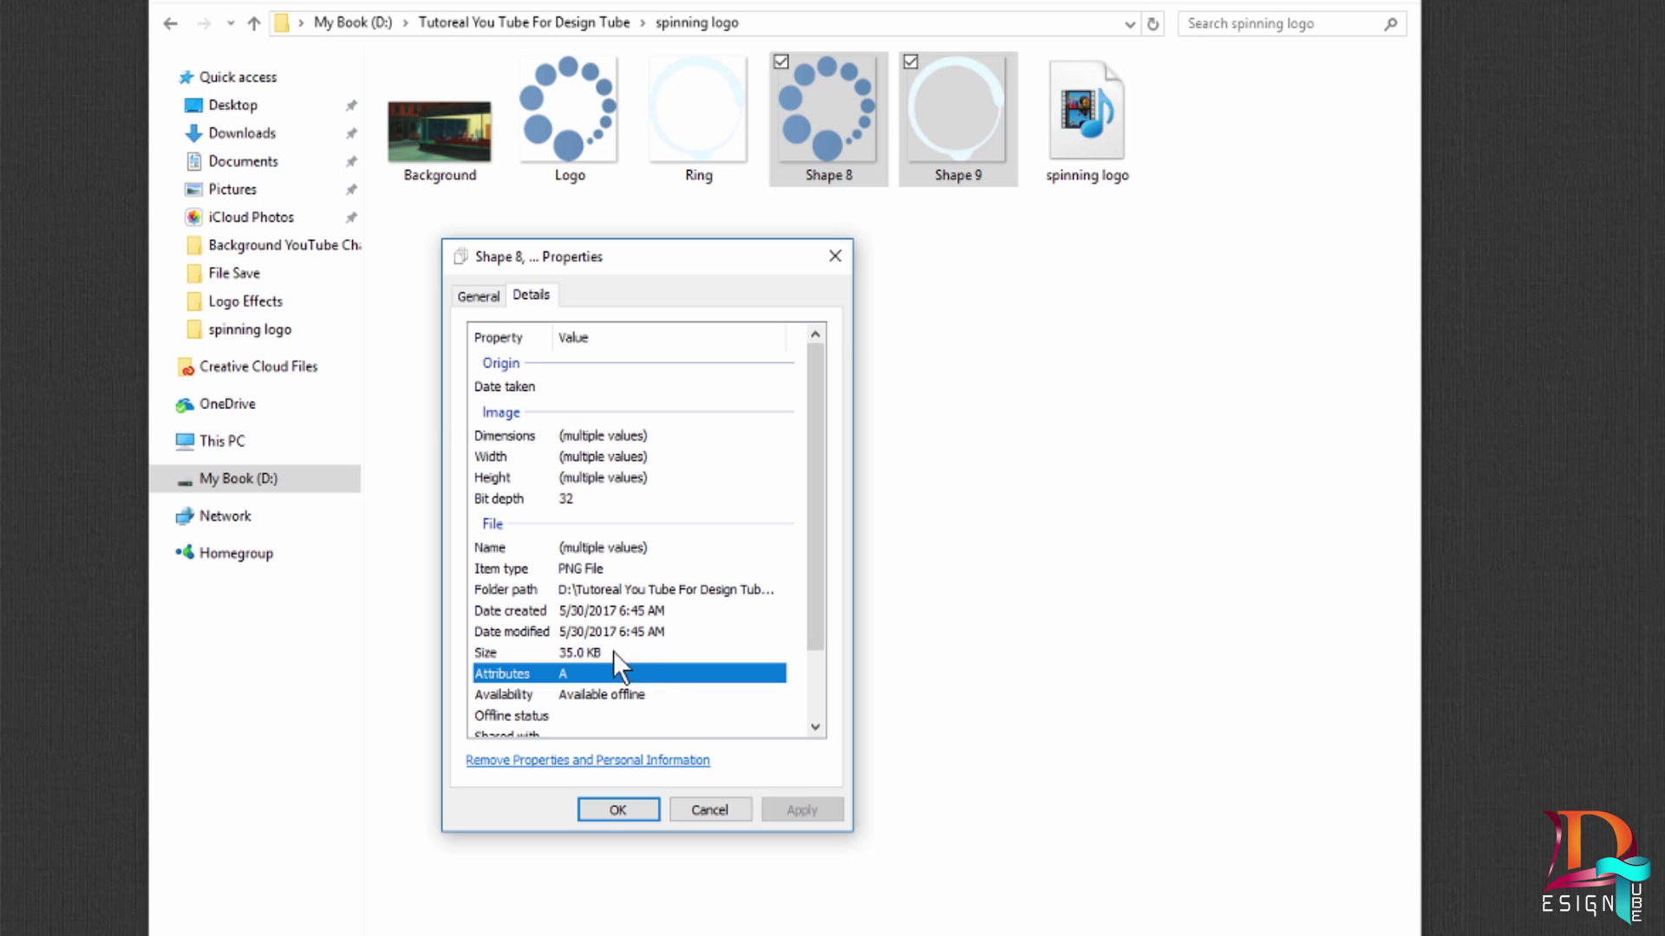
pyautogui.click(565, 569)
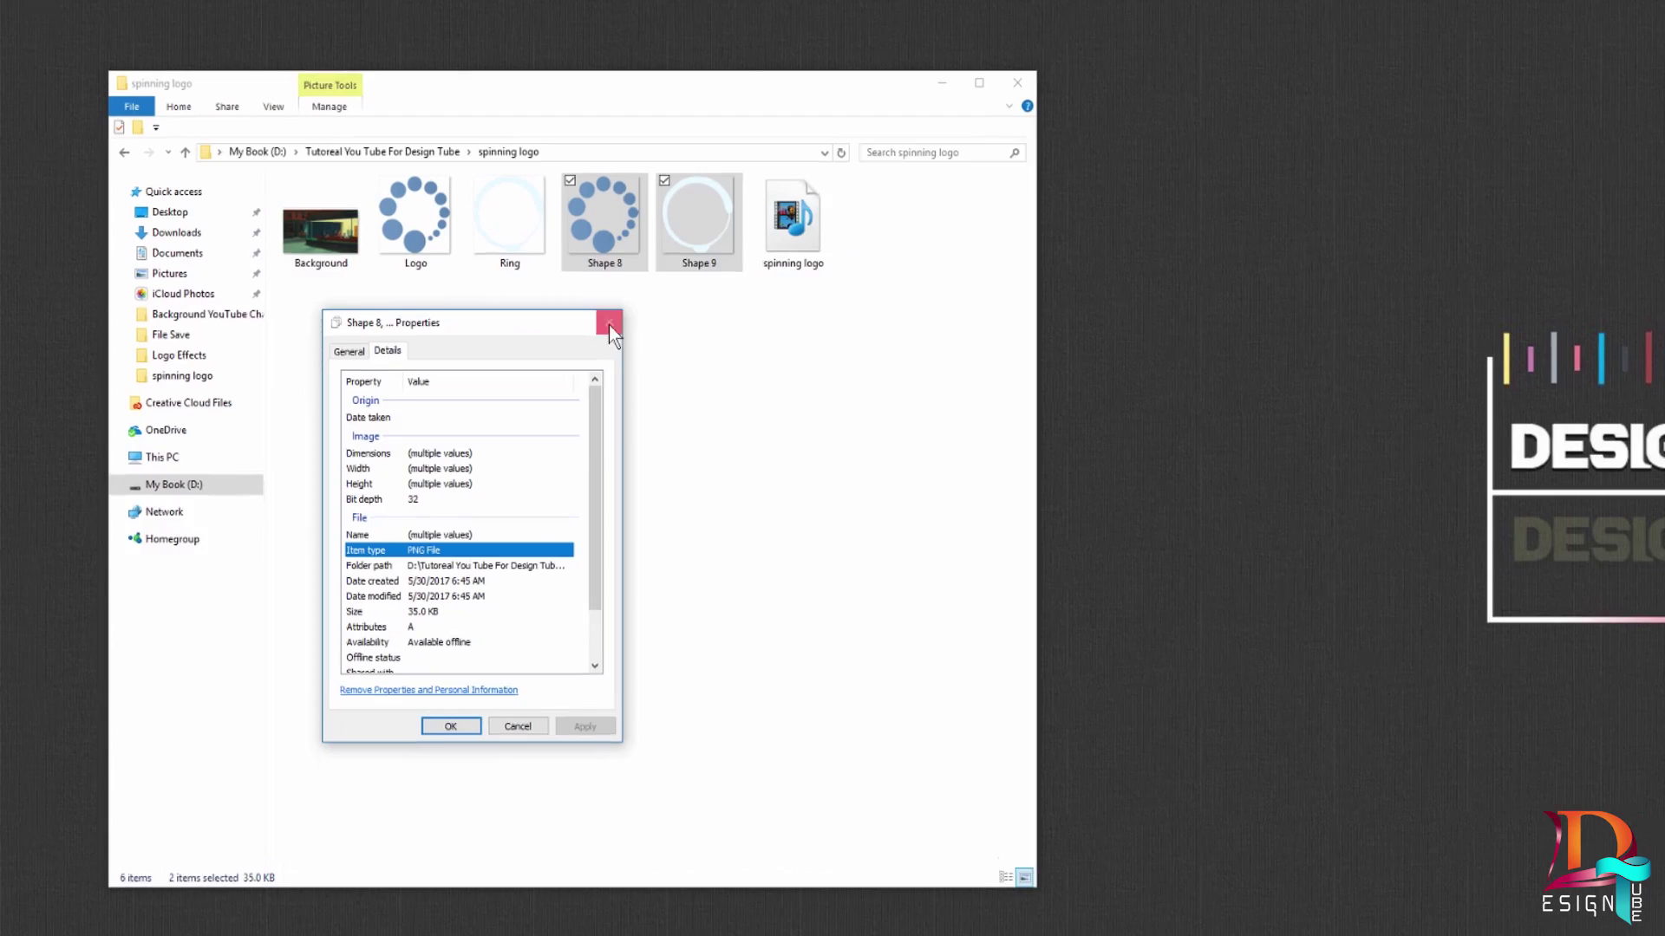
pyautogui.click(608, 325)
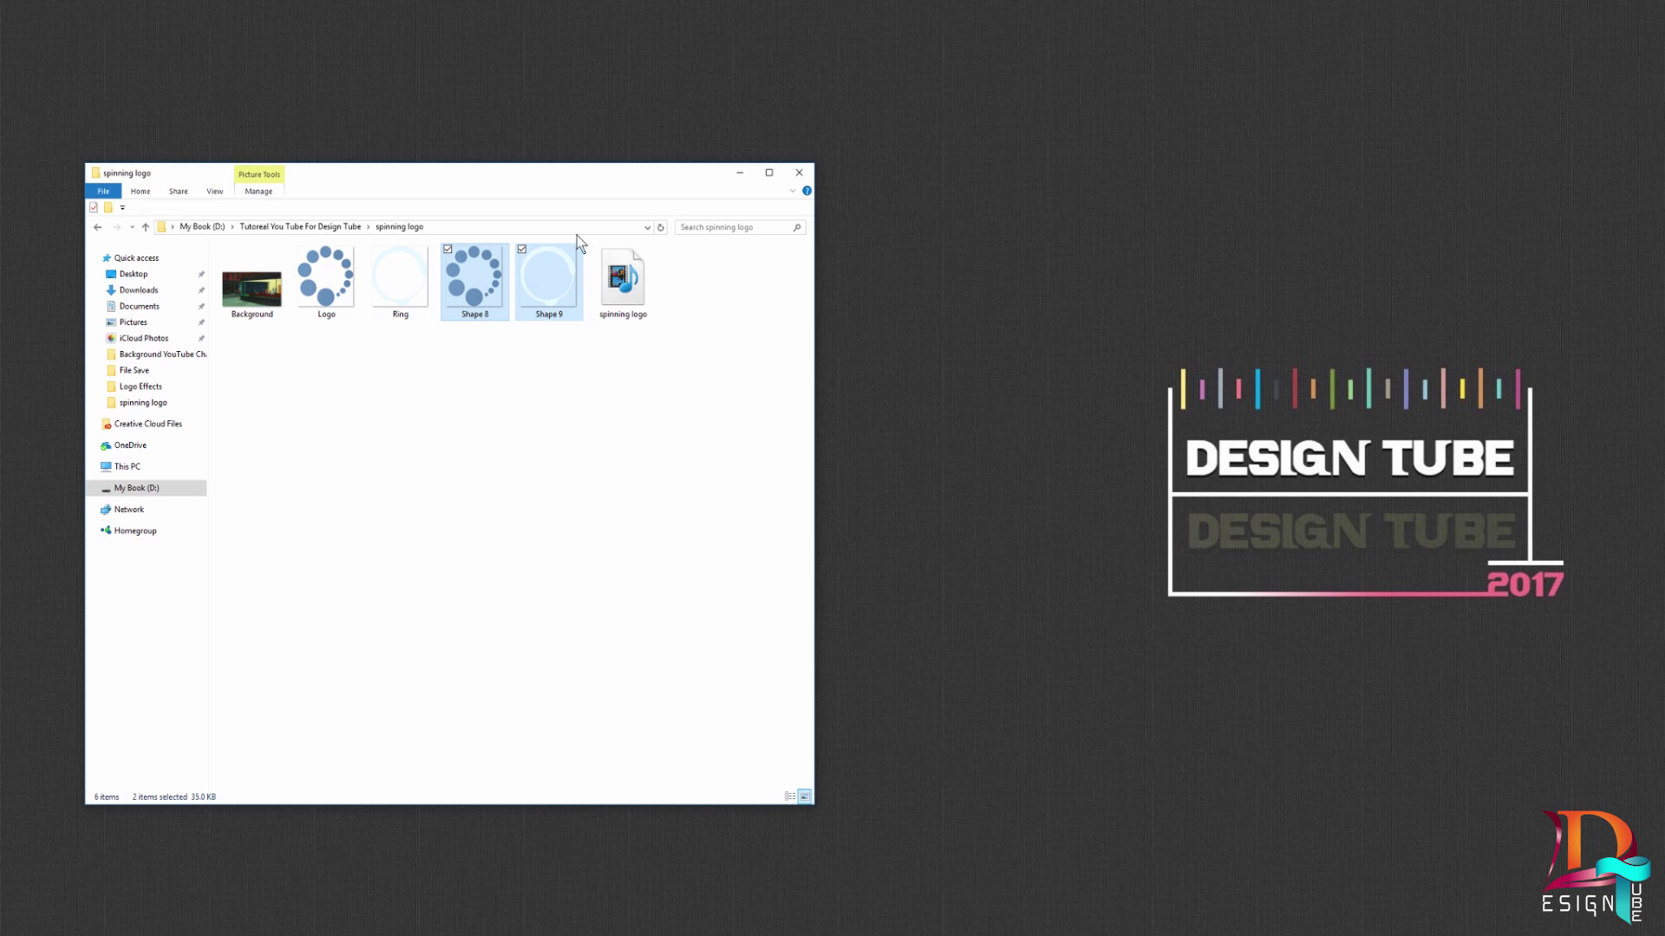
pyautogui.click(742, 176)
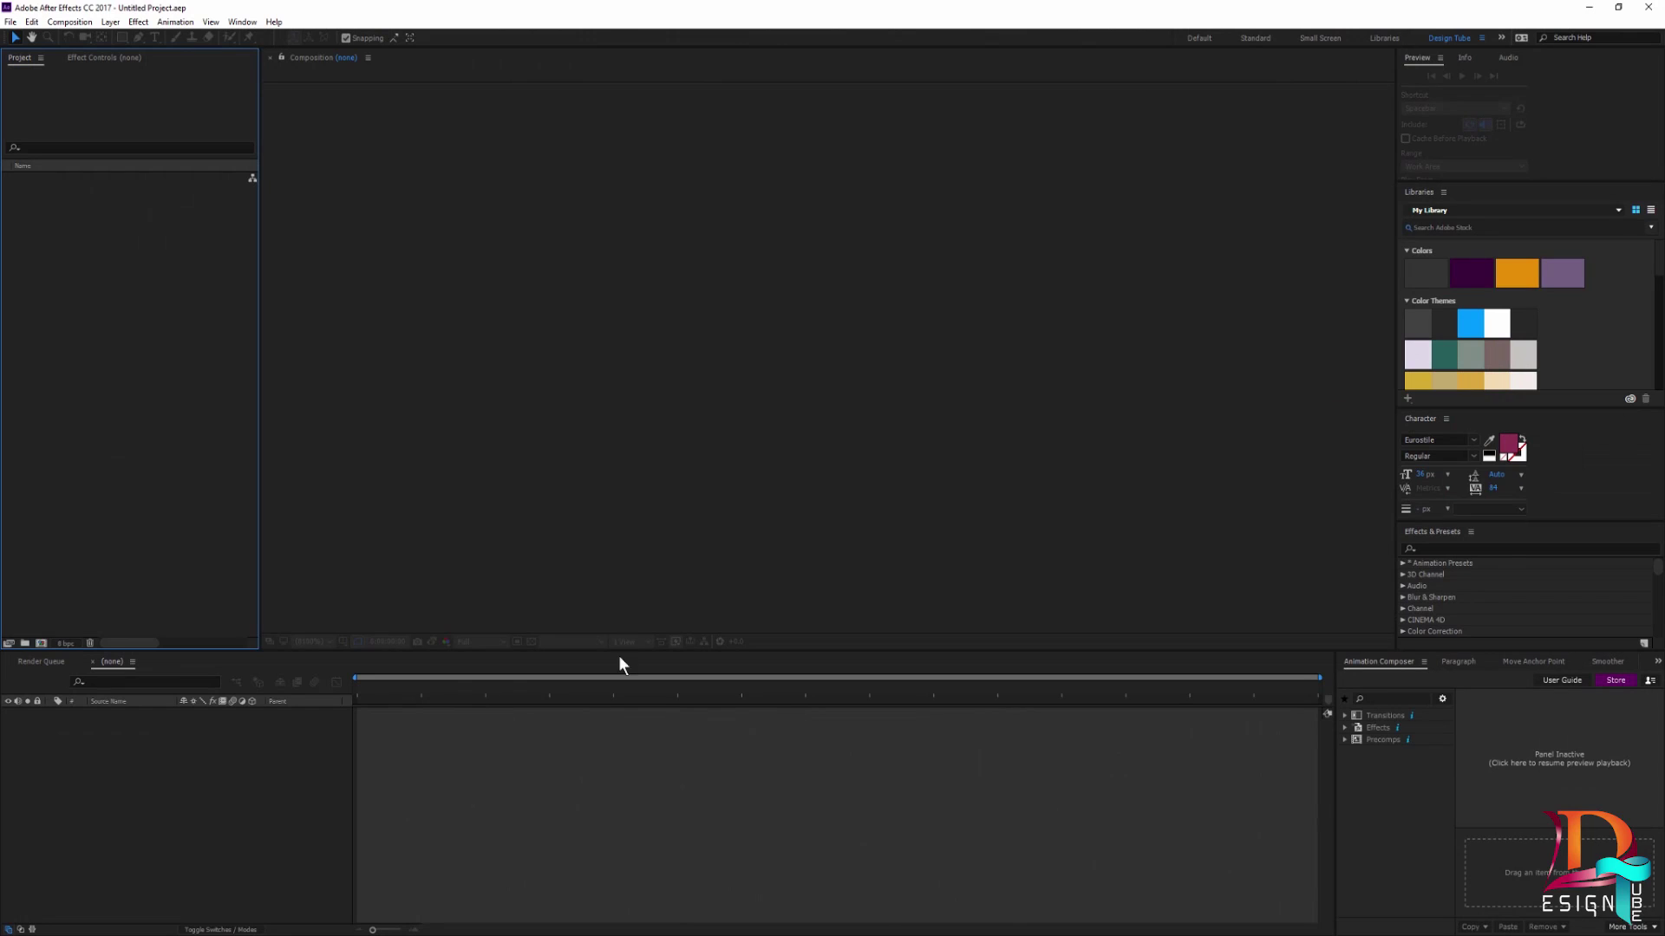
# Create a 1920×1080, 29.97 fps composition named 'spinning logo' lasting 0;00;11;00
pyautogui.click(69, 22)
pyautogui.click(63, 38)
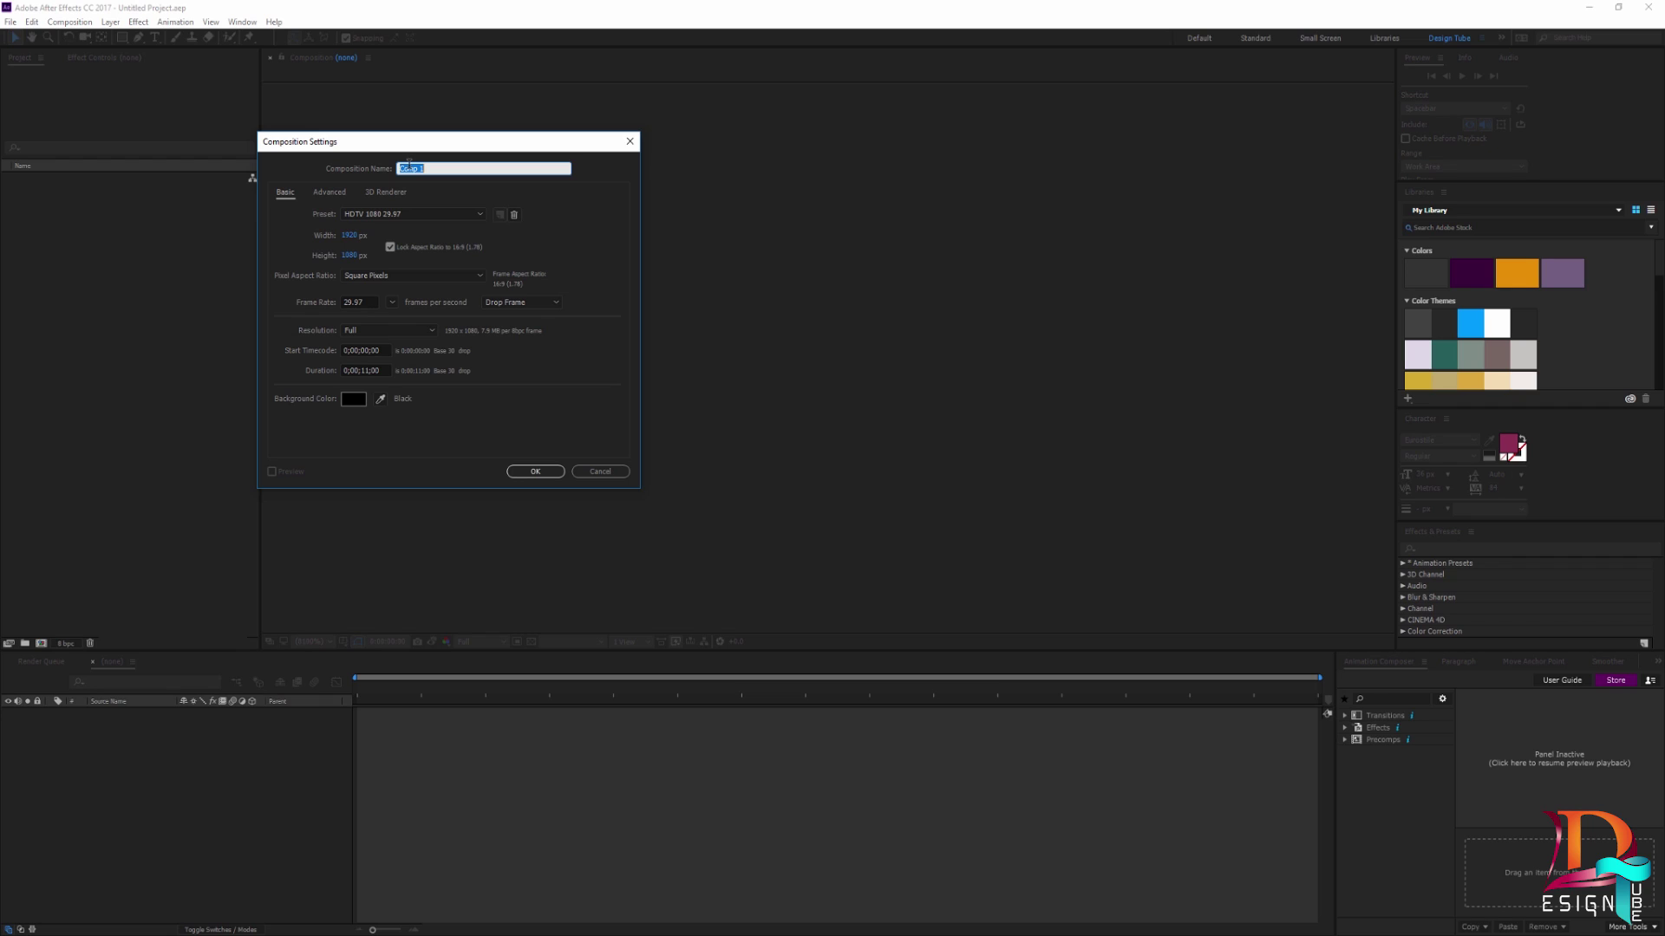
pyautogui.write('spinning logo')
pyautogui.doubleClick(363, 370)
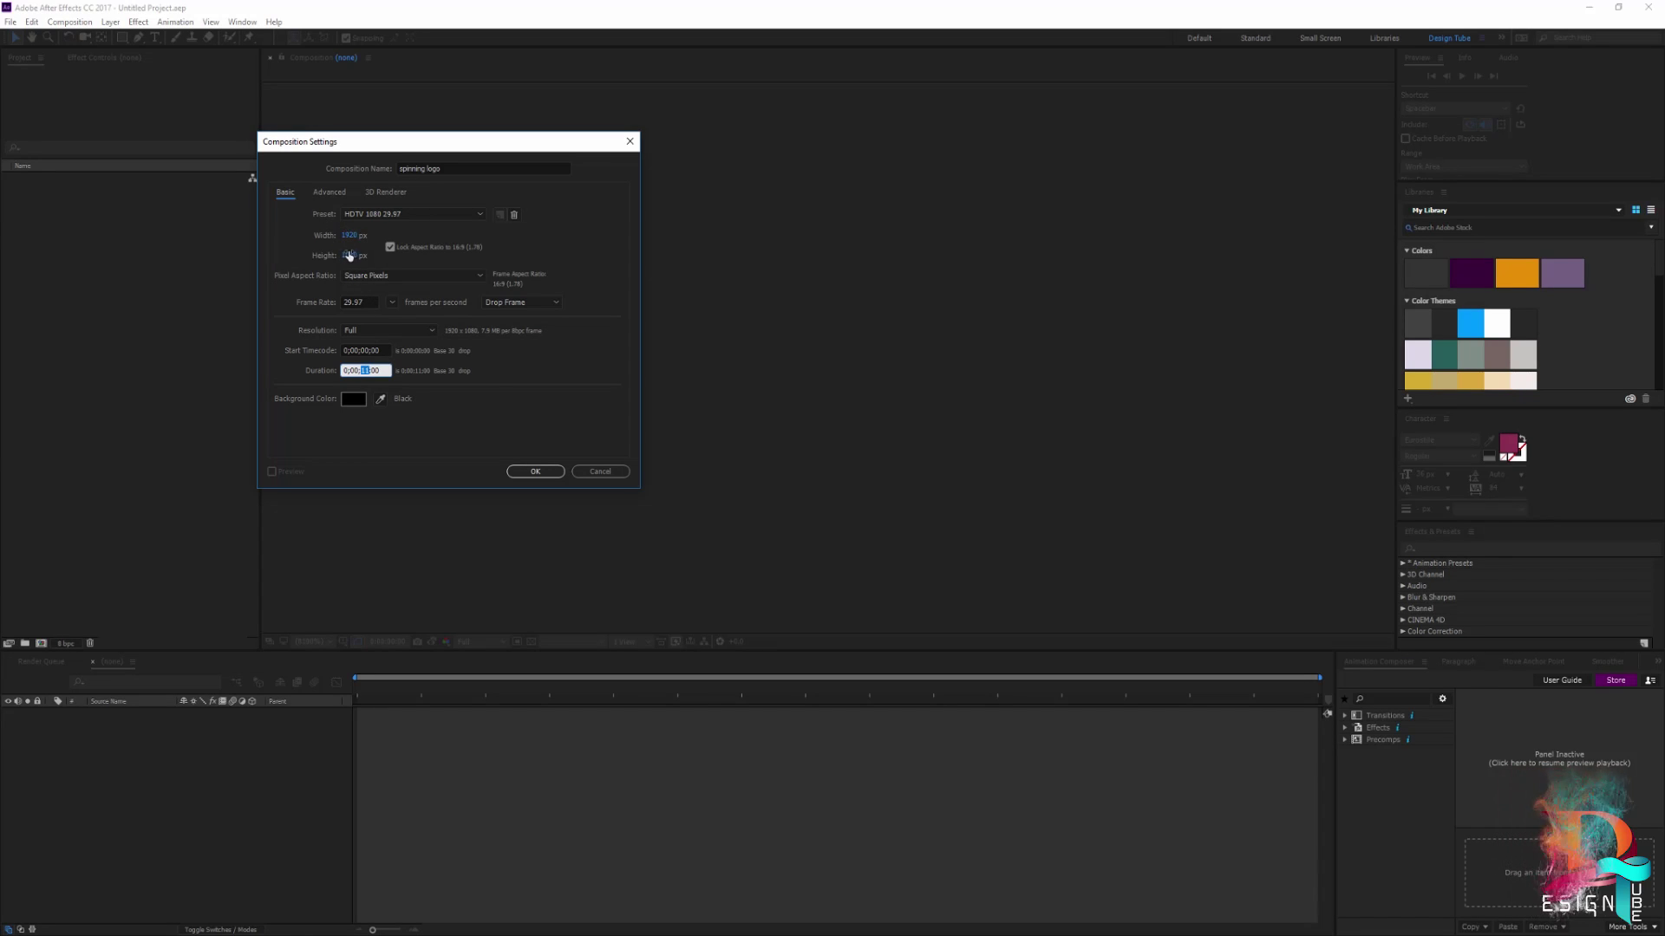
pyautogui.click(540, 471)
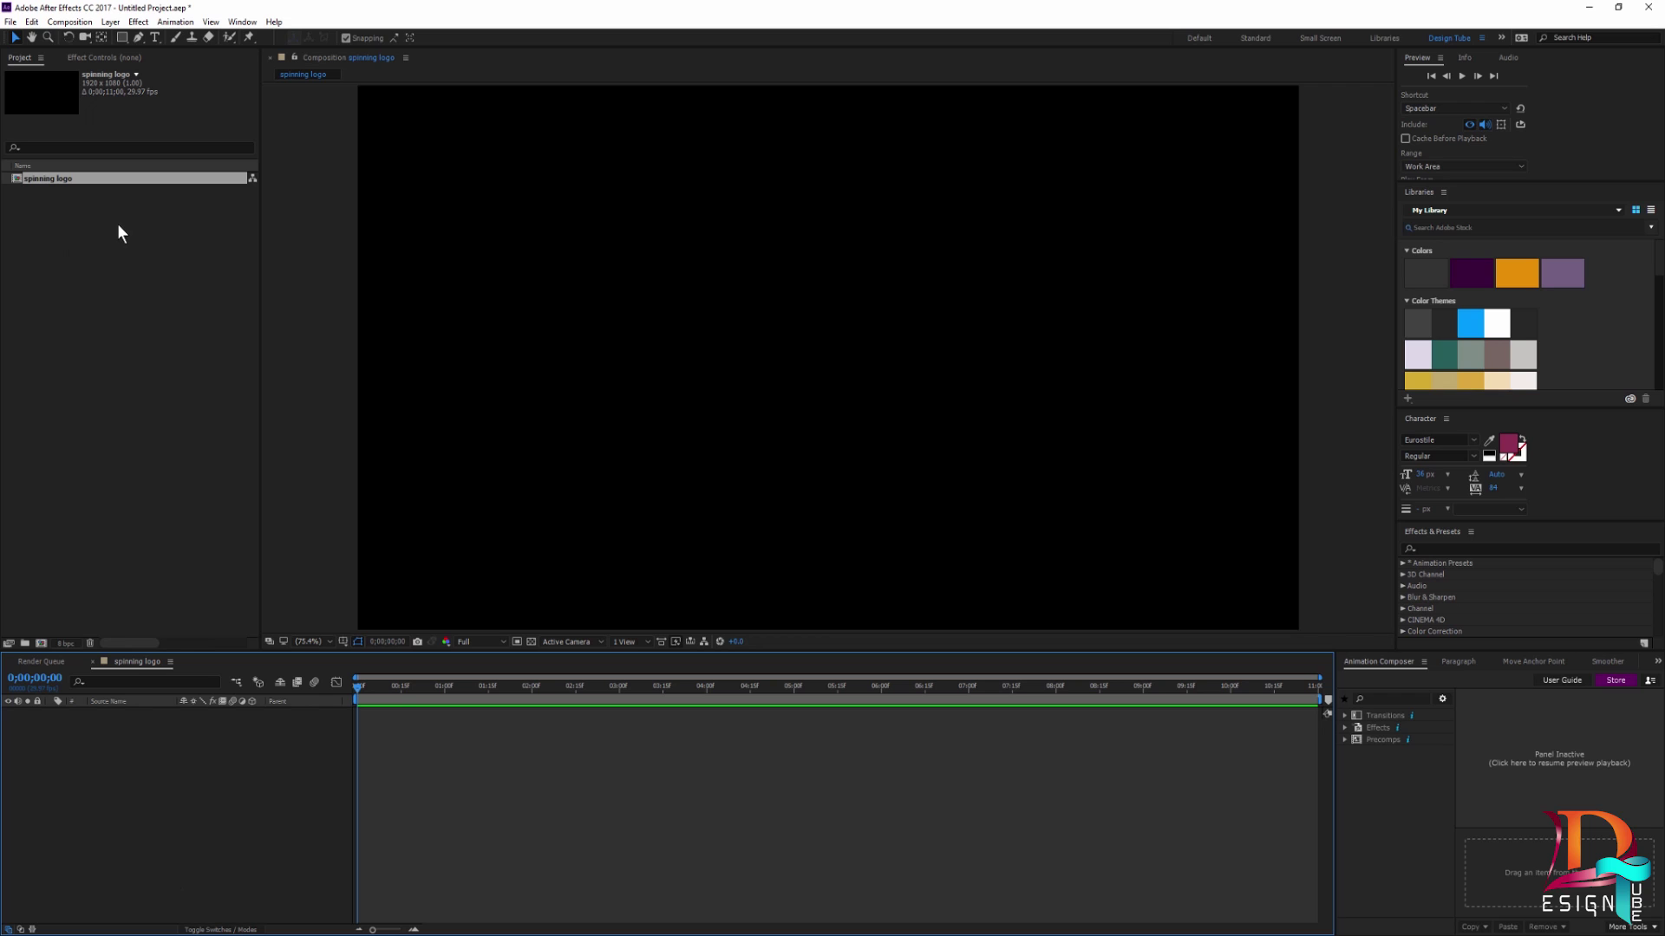
# Drag the Logo and Ring images from the spinning logo folder into the After Effects Project panel
pyautogui.hotkey('alt', 'Tab')
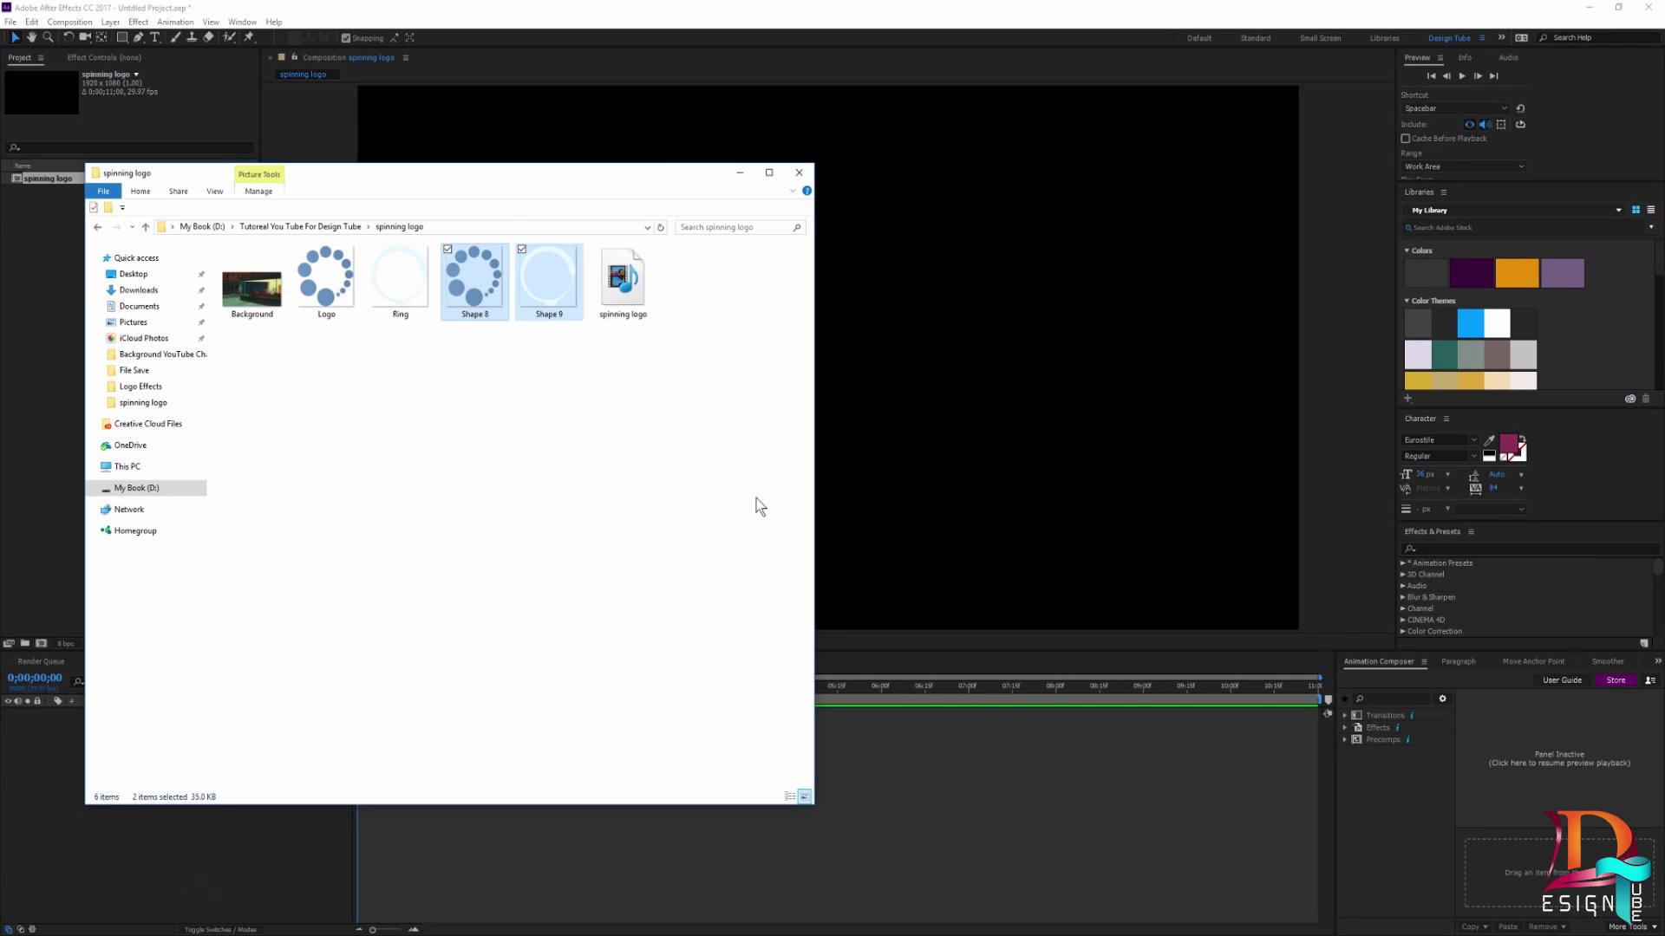
pyautogui.moveTo(626, 167); pyautogui.dragTo(1157, 207)
pyautogui.click(850, 372)
pyautogui.moveTo(850, 371); pyautogui.dragTo(936, 334)
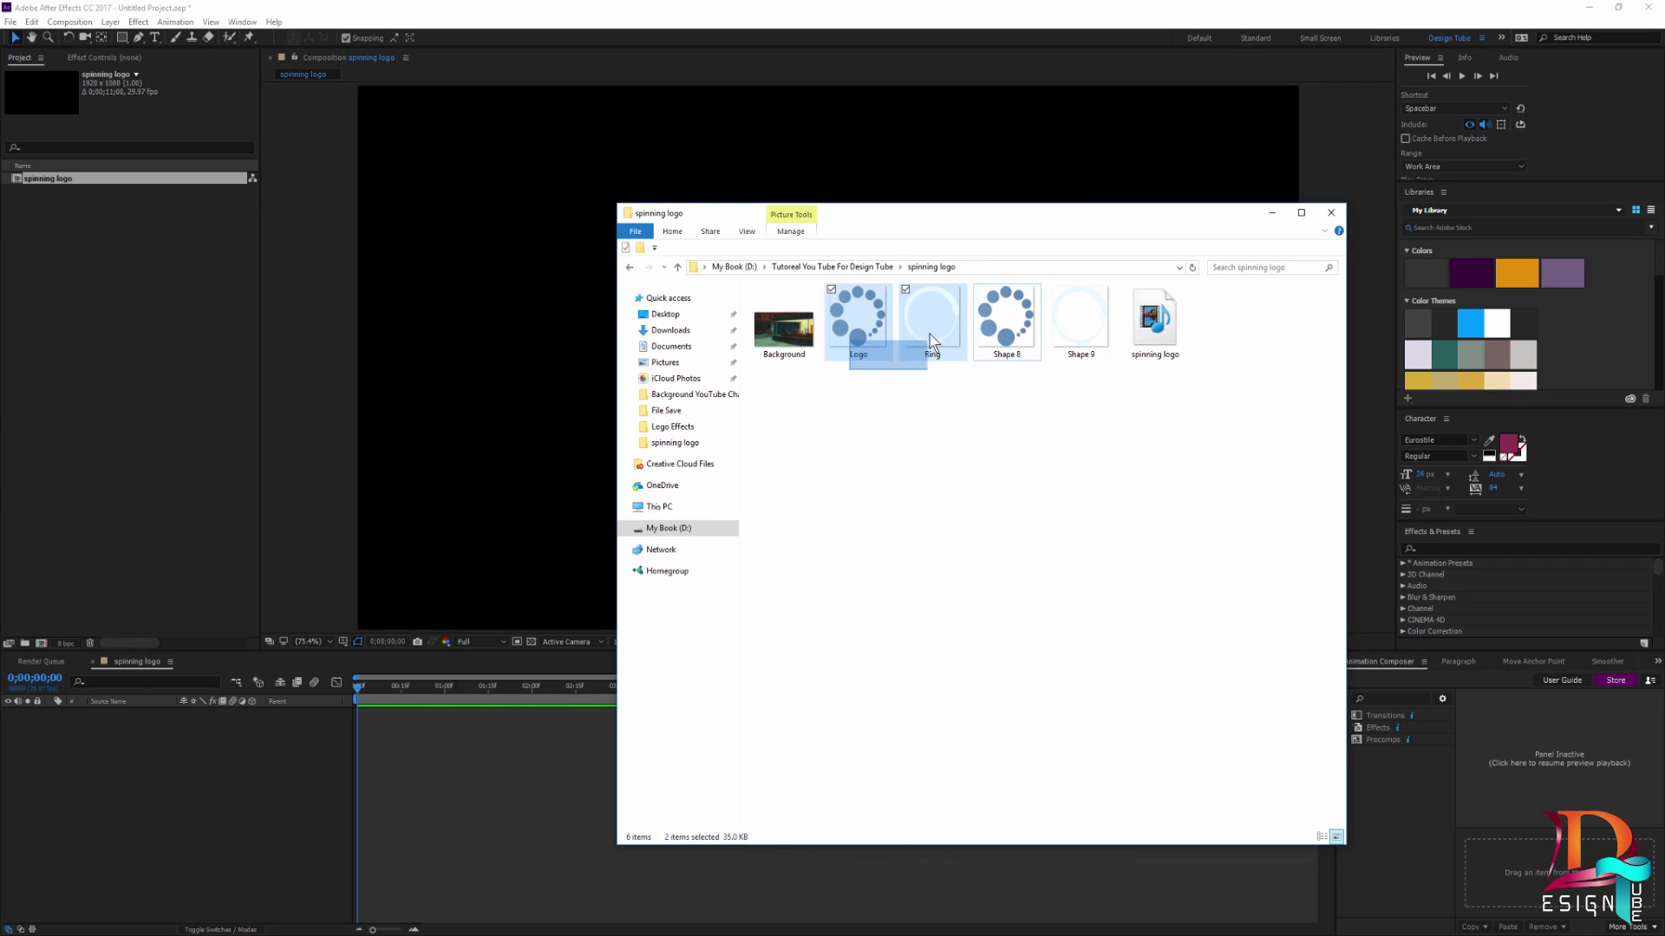
pyautogui.moveTo(881, 332); pyautogui.dragTo(106, 345)
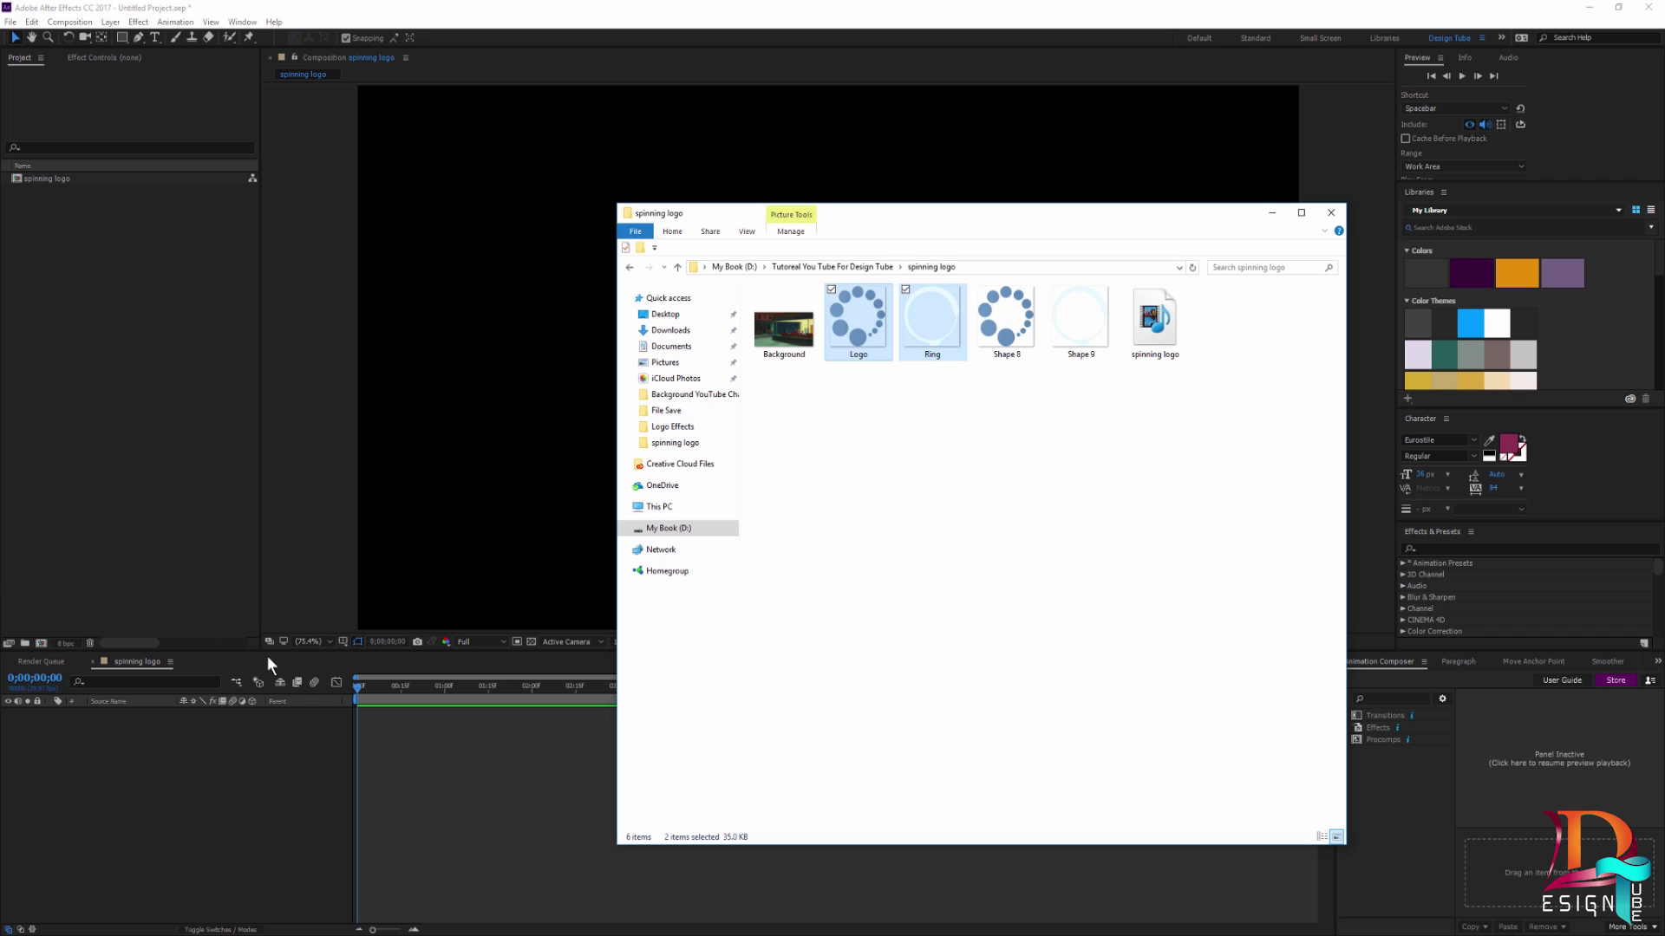
pyautogui.click(132, 425)
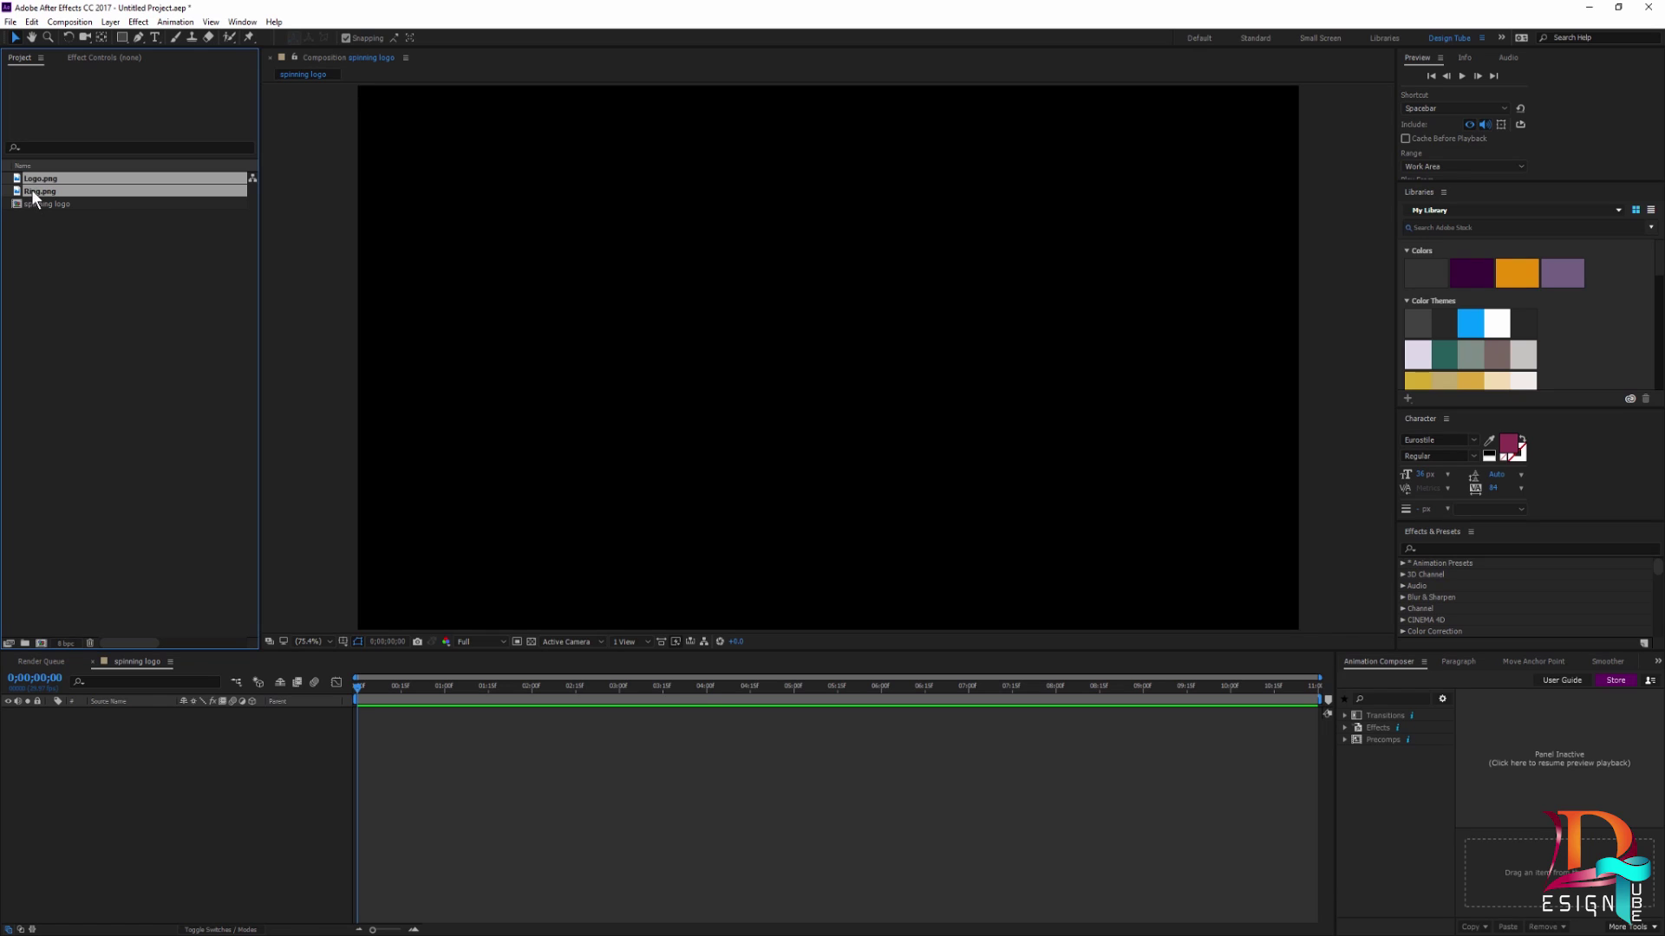
# Add Logo.png and Ring.png to the spinning logo composition as layers
pyautogui.moveTo(33, 195); pyautogui.dragTo(56, 776)
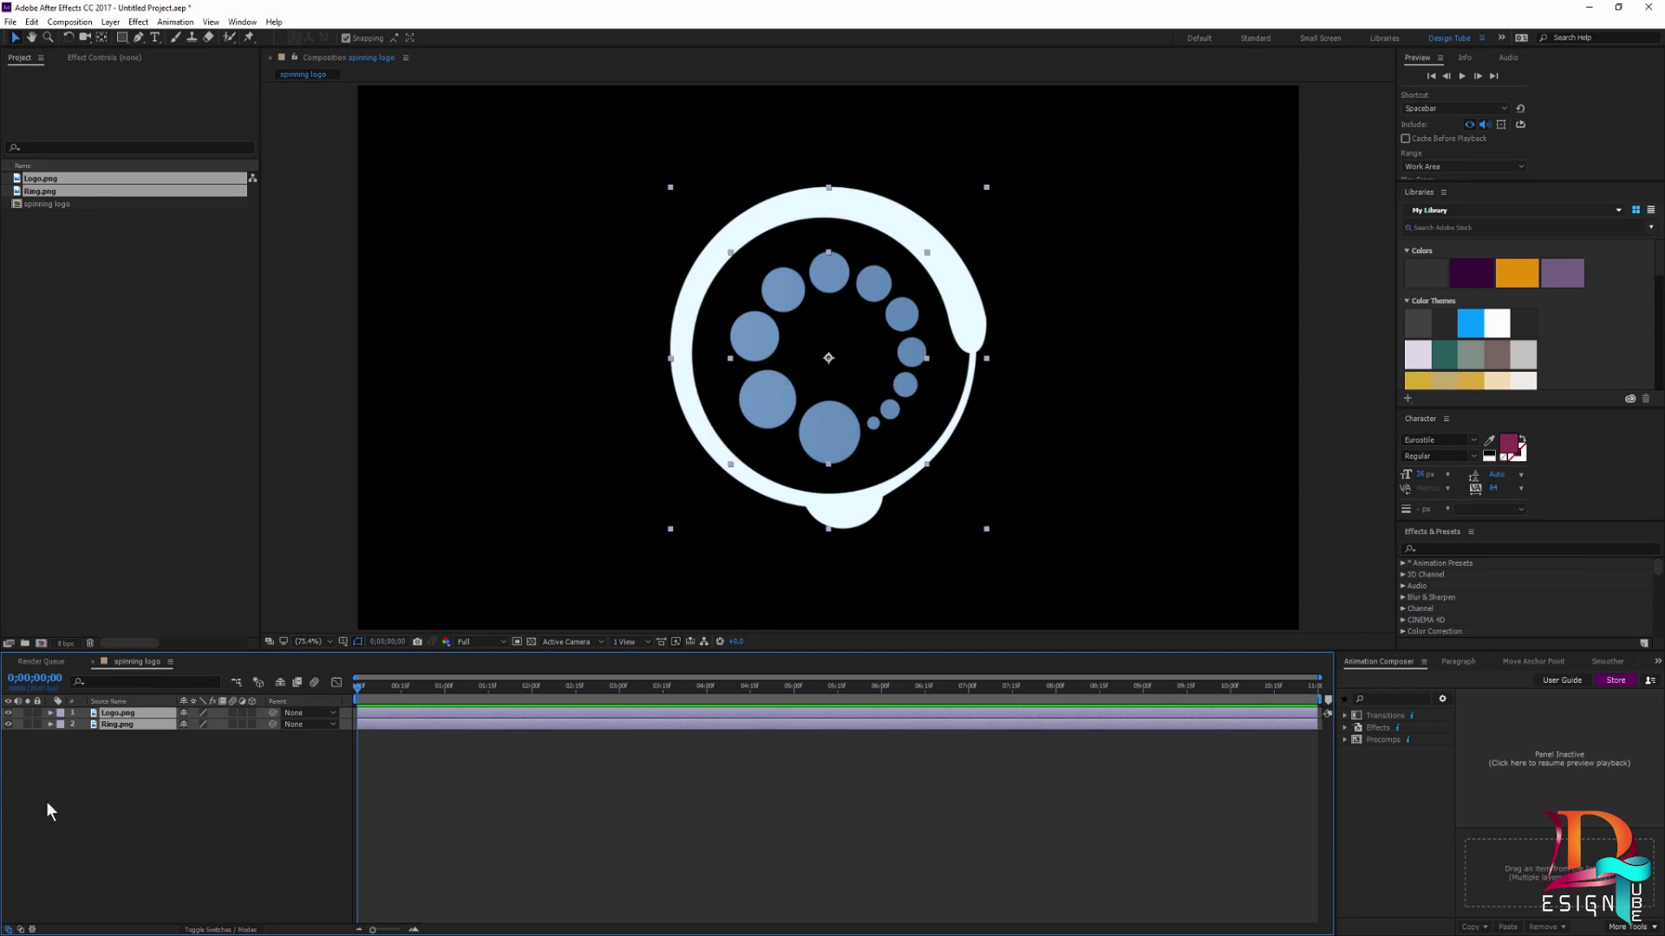
pyautogui.click(95, 750)
pyautogui.click(108, 723)
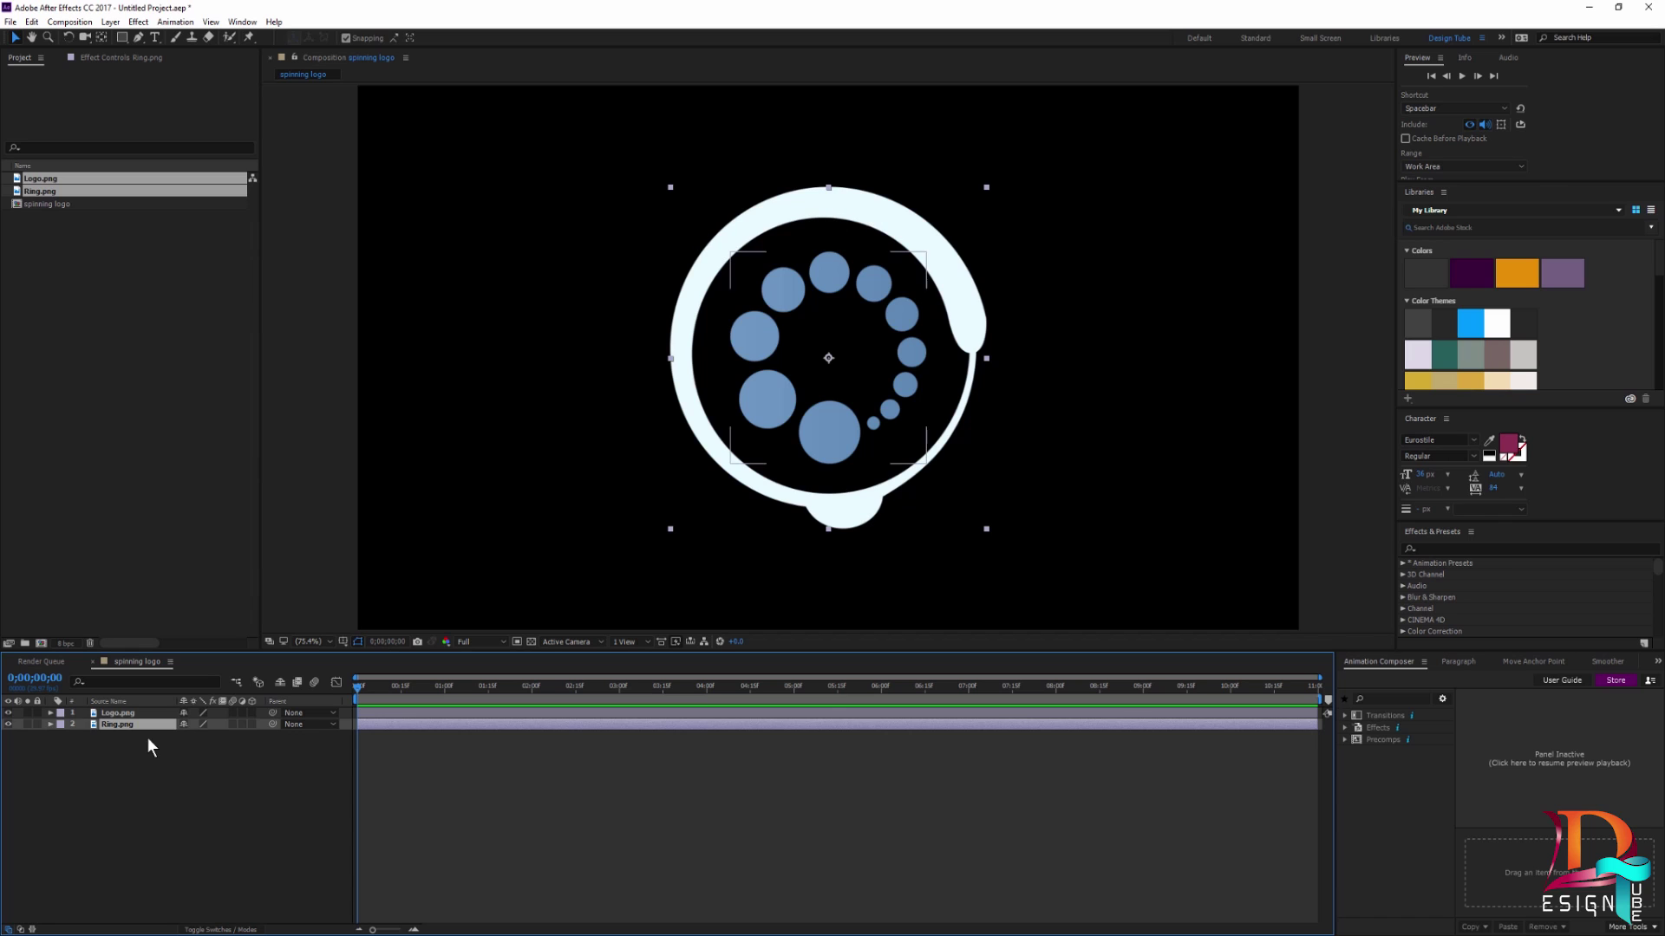
pyautogui.click(119, 714)
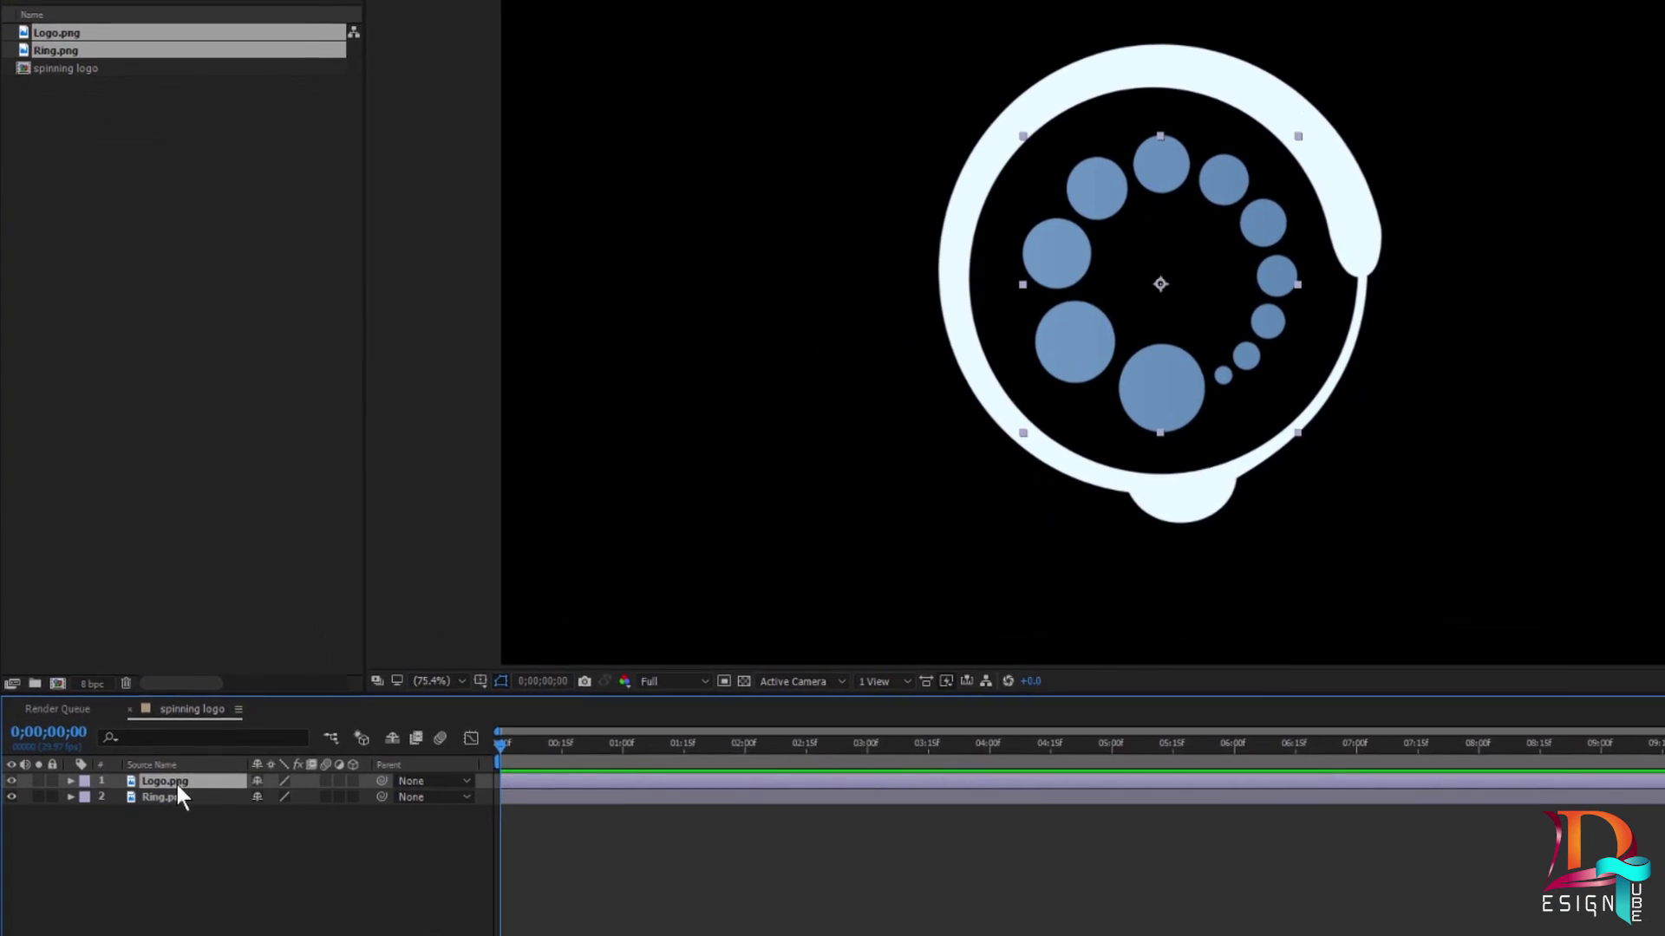
# Turn on the 3D Layer switch for both Logo.png and Ring.png
pyautogui.keyDown('shift'); pyautogui.click(165, 803); pyautogui.keyUp('shift')
pyautogui.click(363, 803)
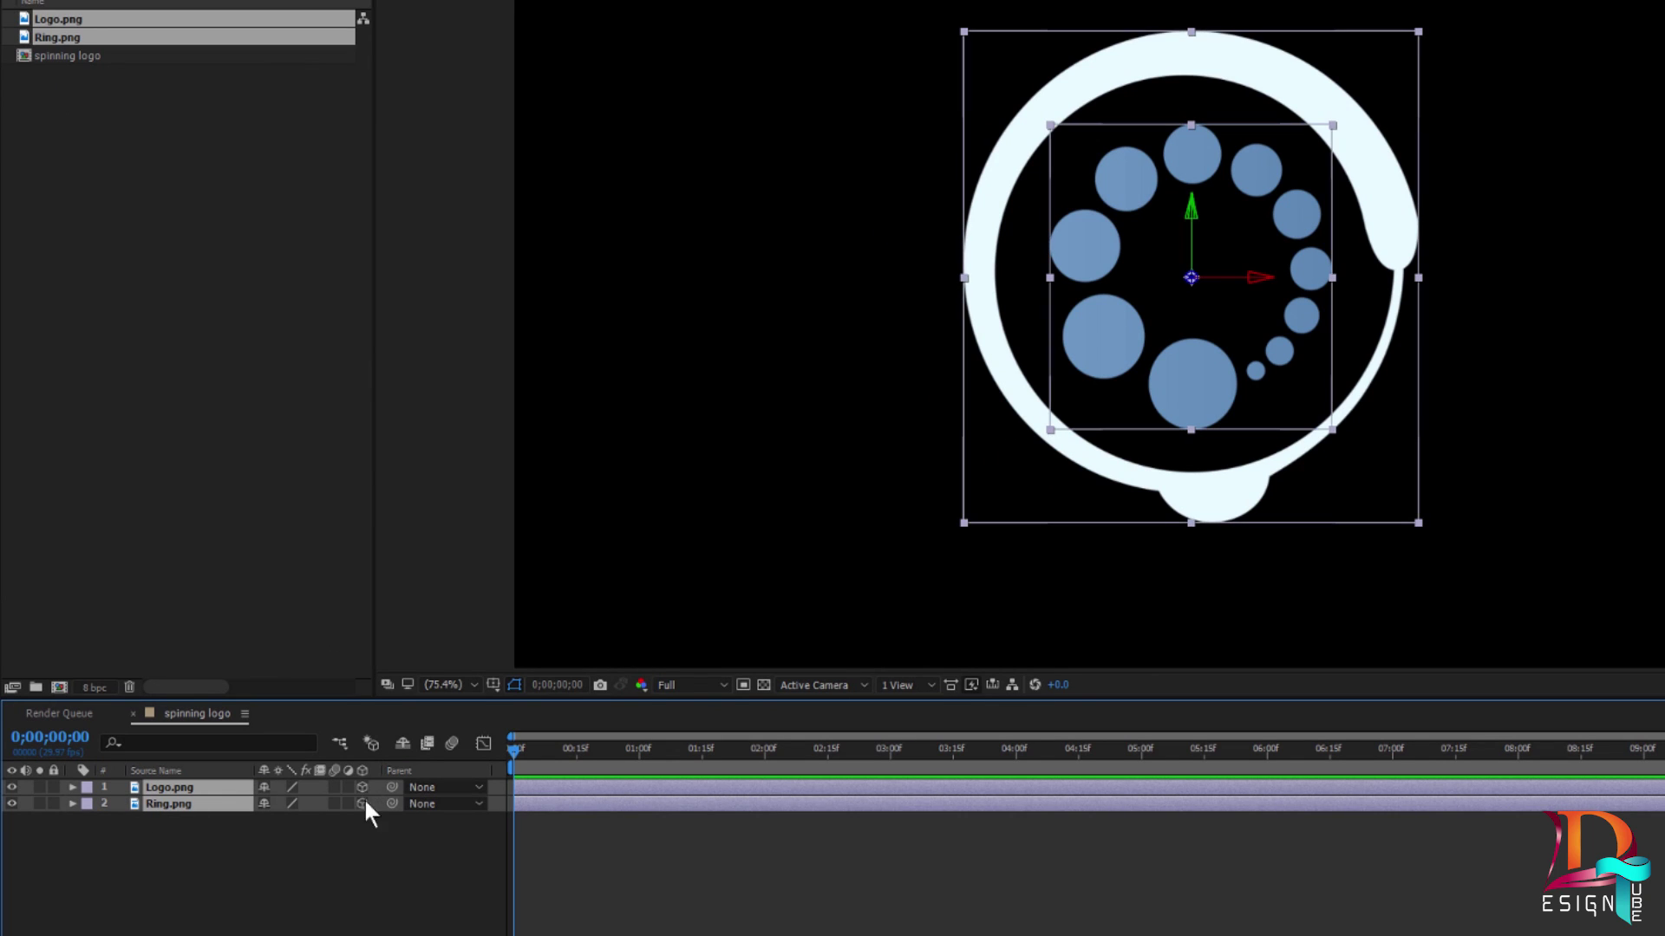
pyautogui.click(182, 859)
pyautogui.click(1127, 186)
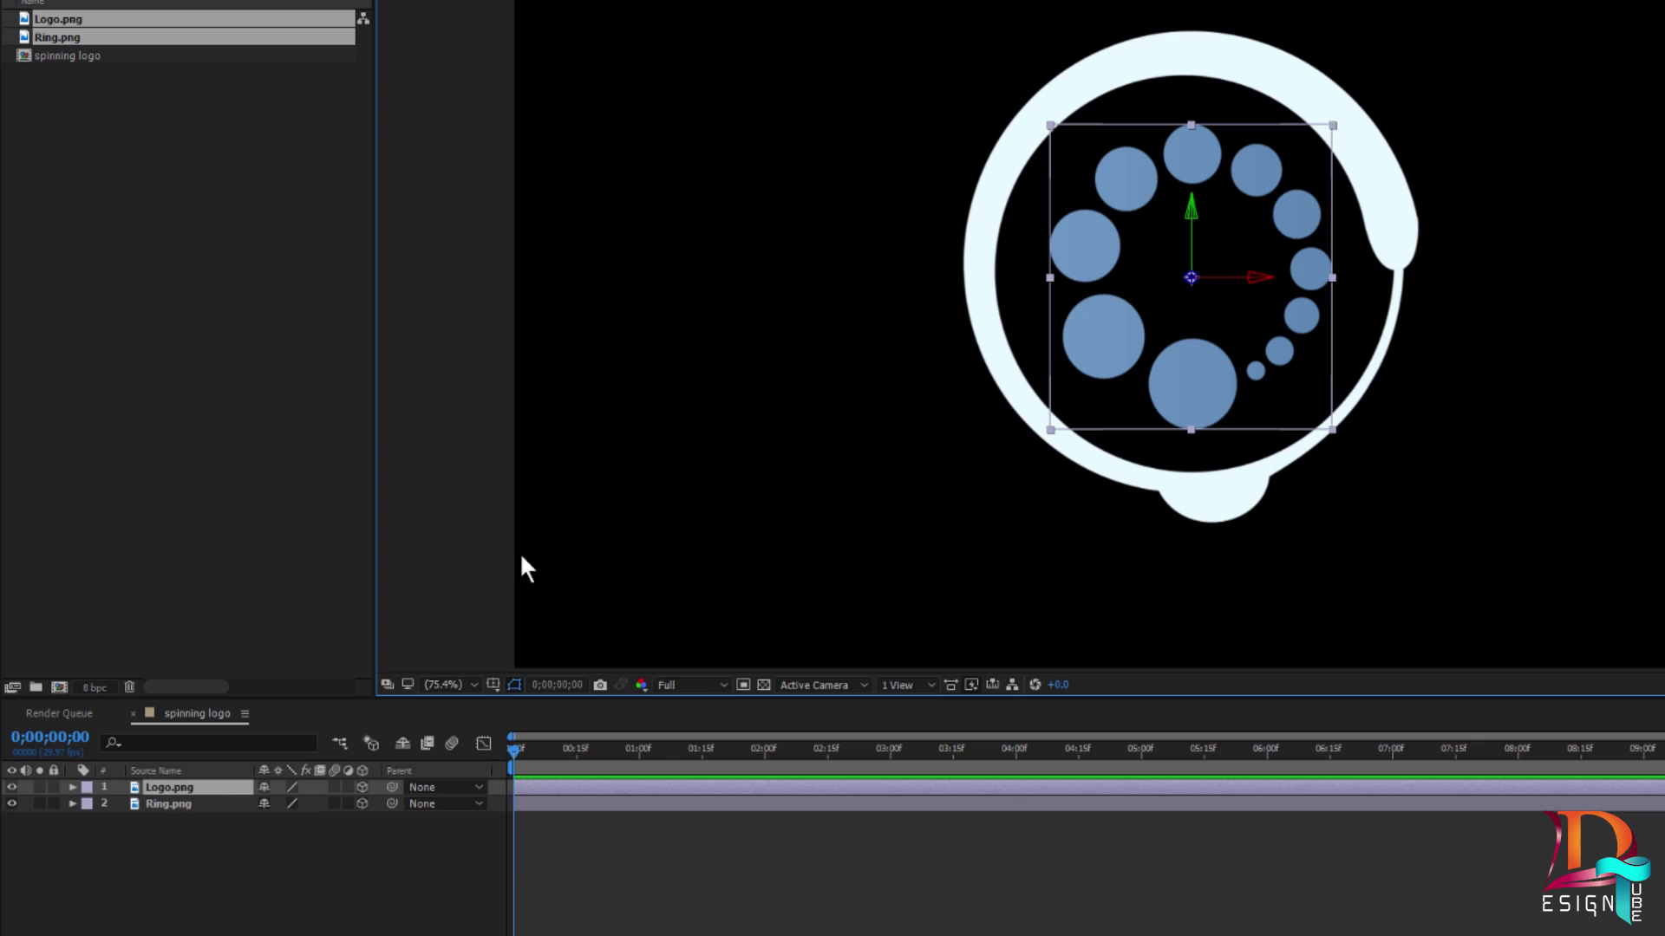
pyautogui.click(153, 850)
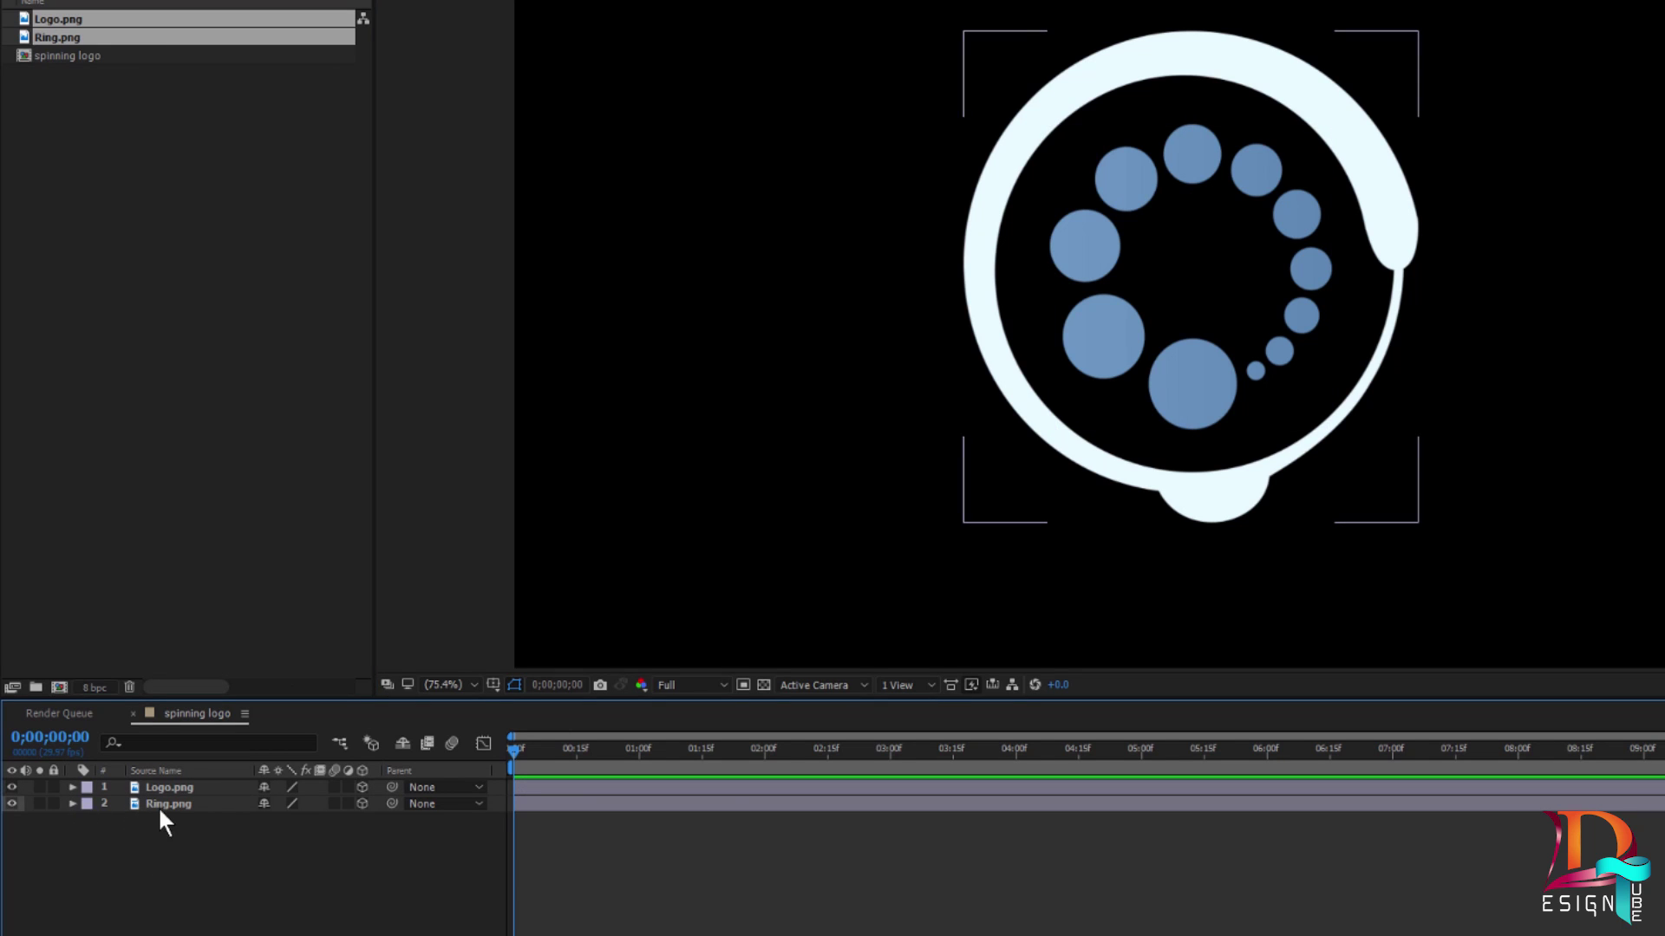
# Make Ring.png 2D again and reveal Logo.png's Orientation and X/Y/Z Rotation properties
pyautogui.click(158, 806)
pyautogui.click(363, 804)
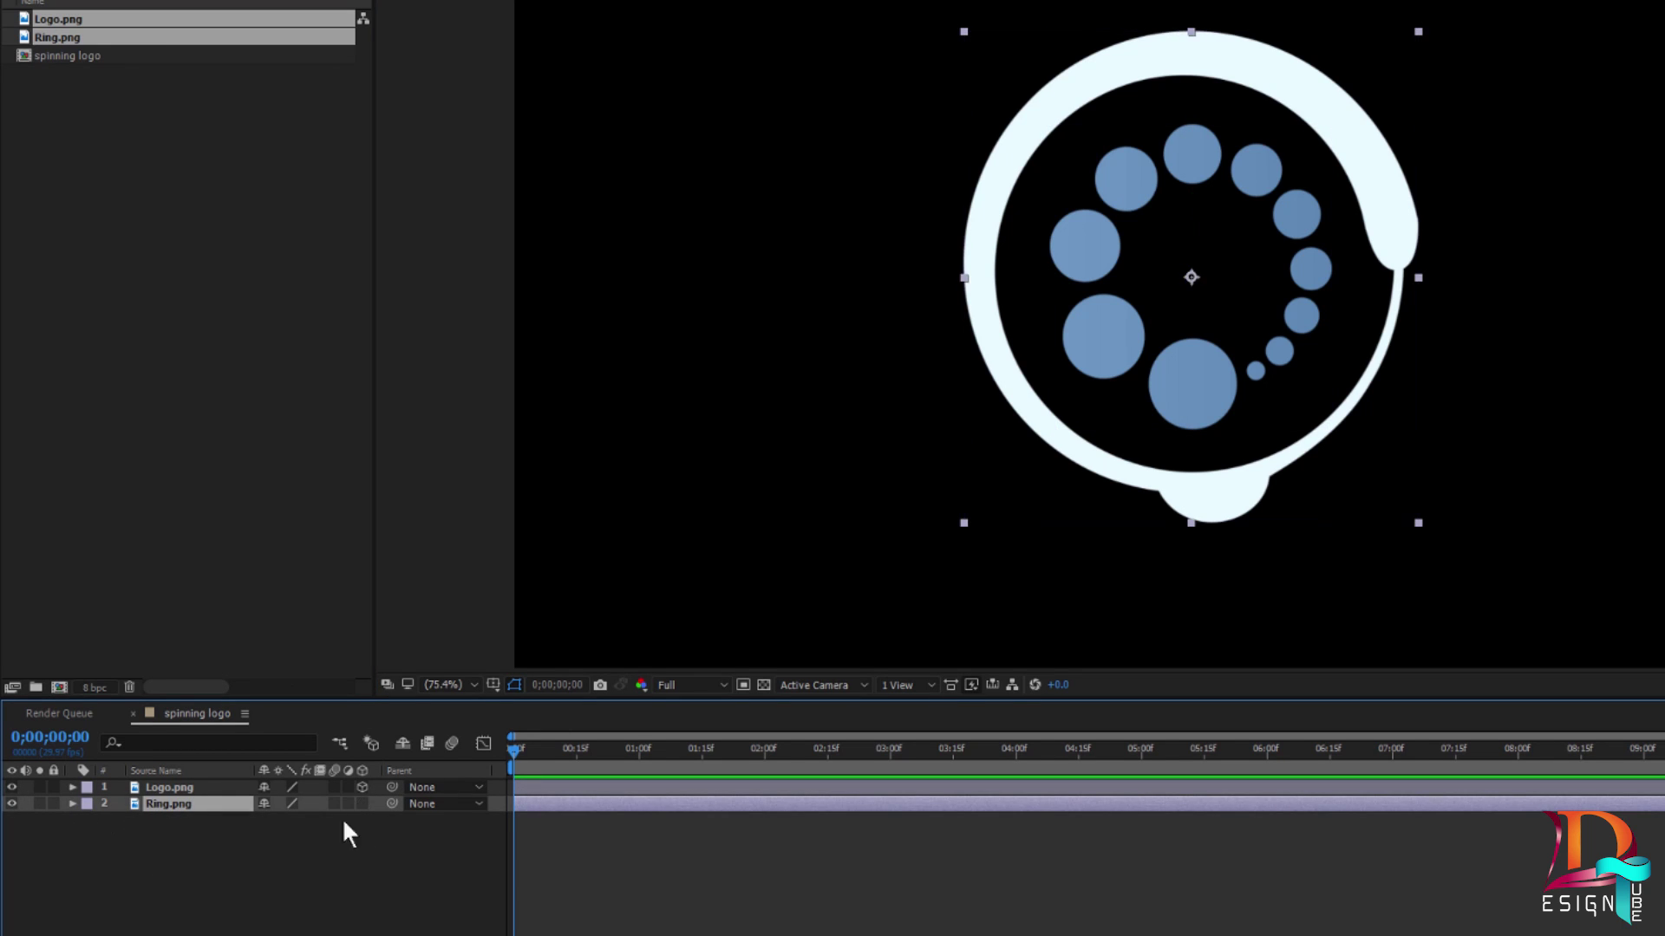
pyautogui.click(161, 787)
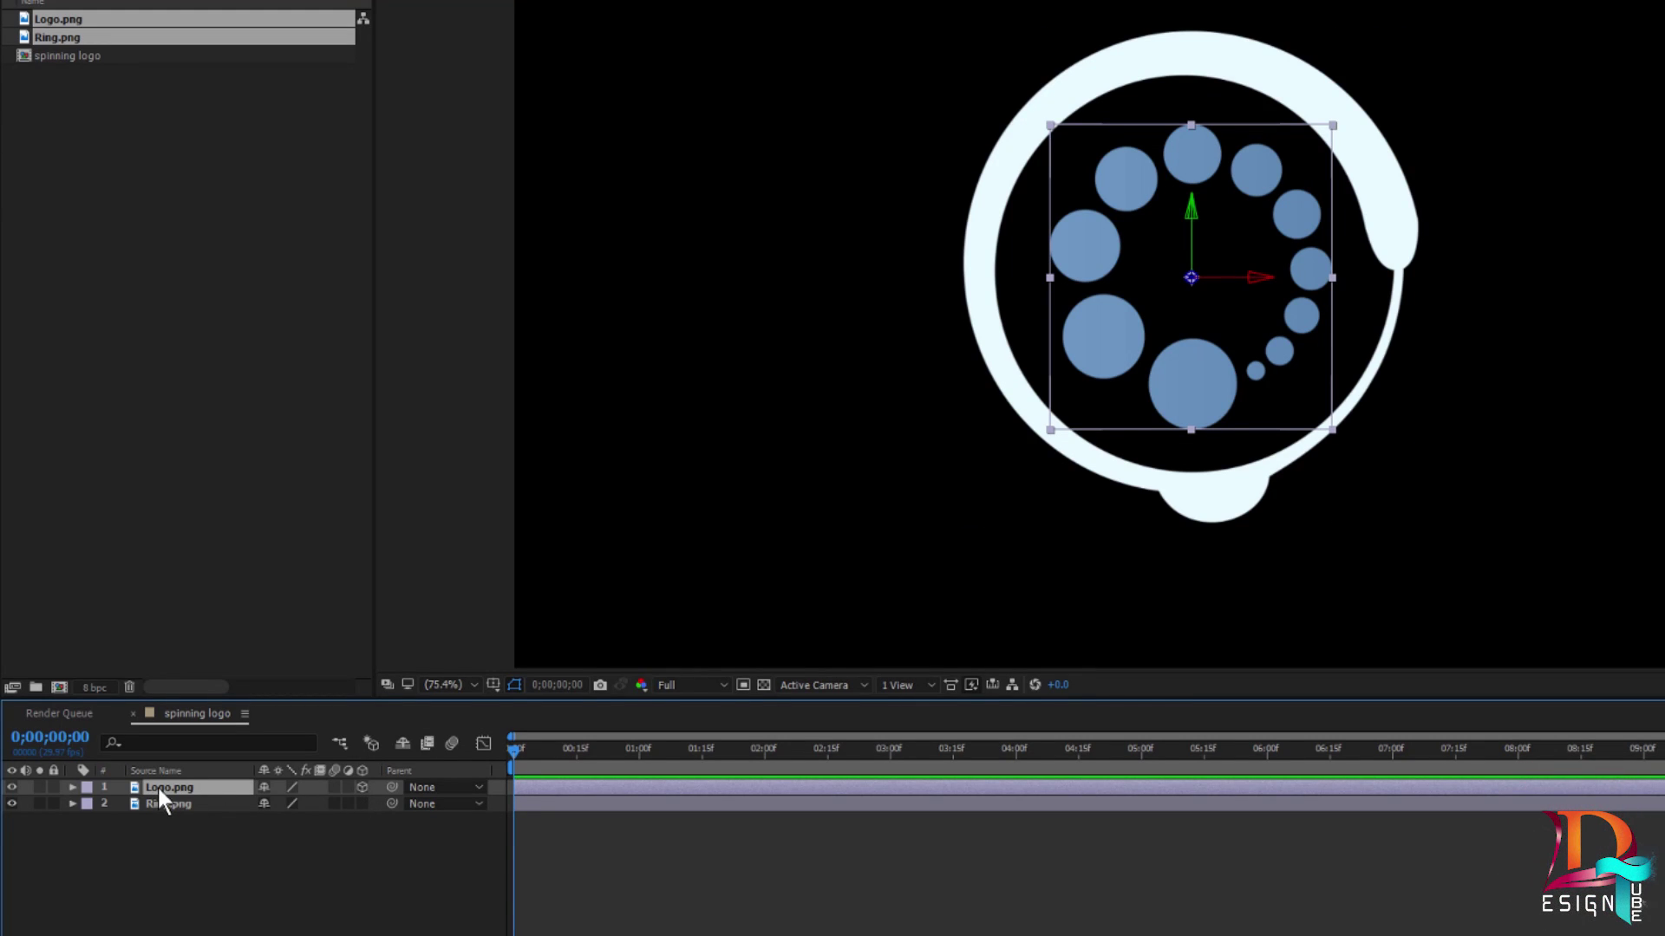
pyautogui.press('r')
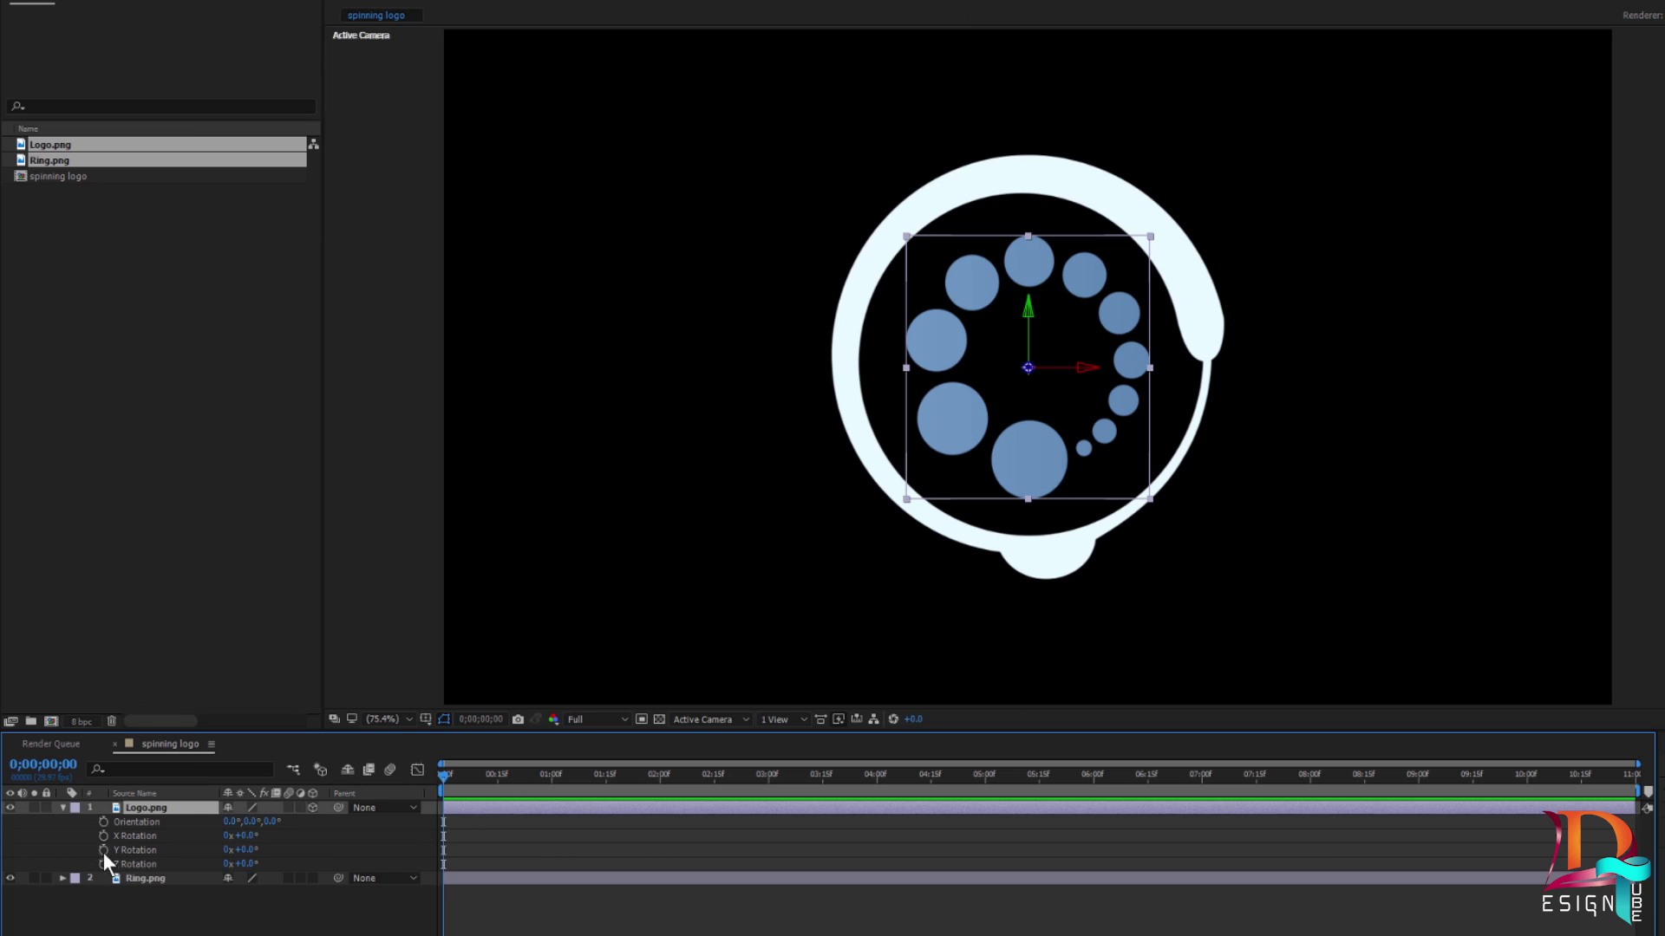
# Keyframe Logo.png's Y Rotation from 0x at the start to 2 revolutions at the composition end
pyautogui.click(104, 851)
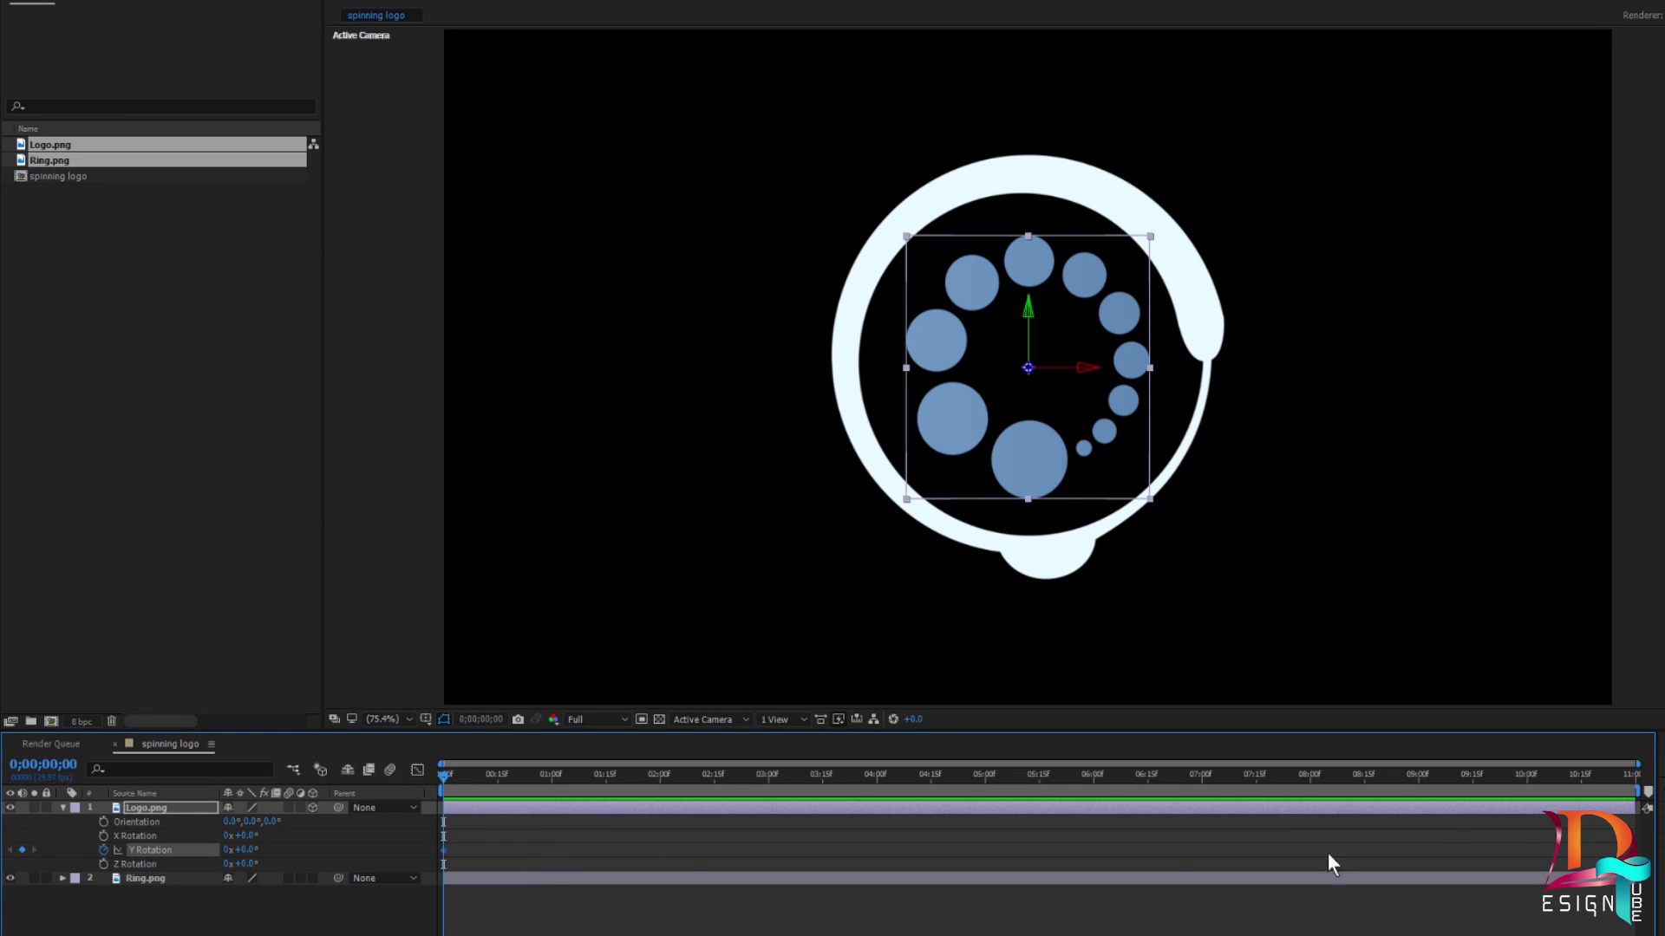
pyautogui.press('End')
pyautogui.click(228, 850)
pyautogui.write('1')
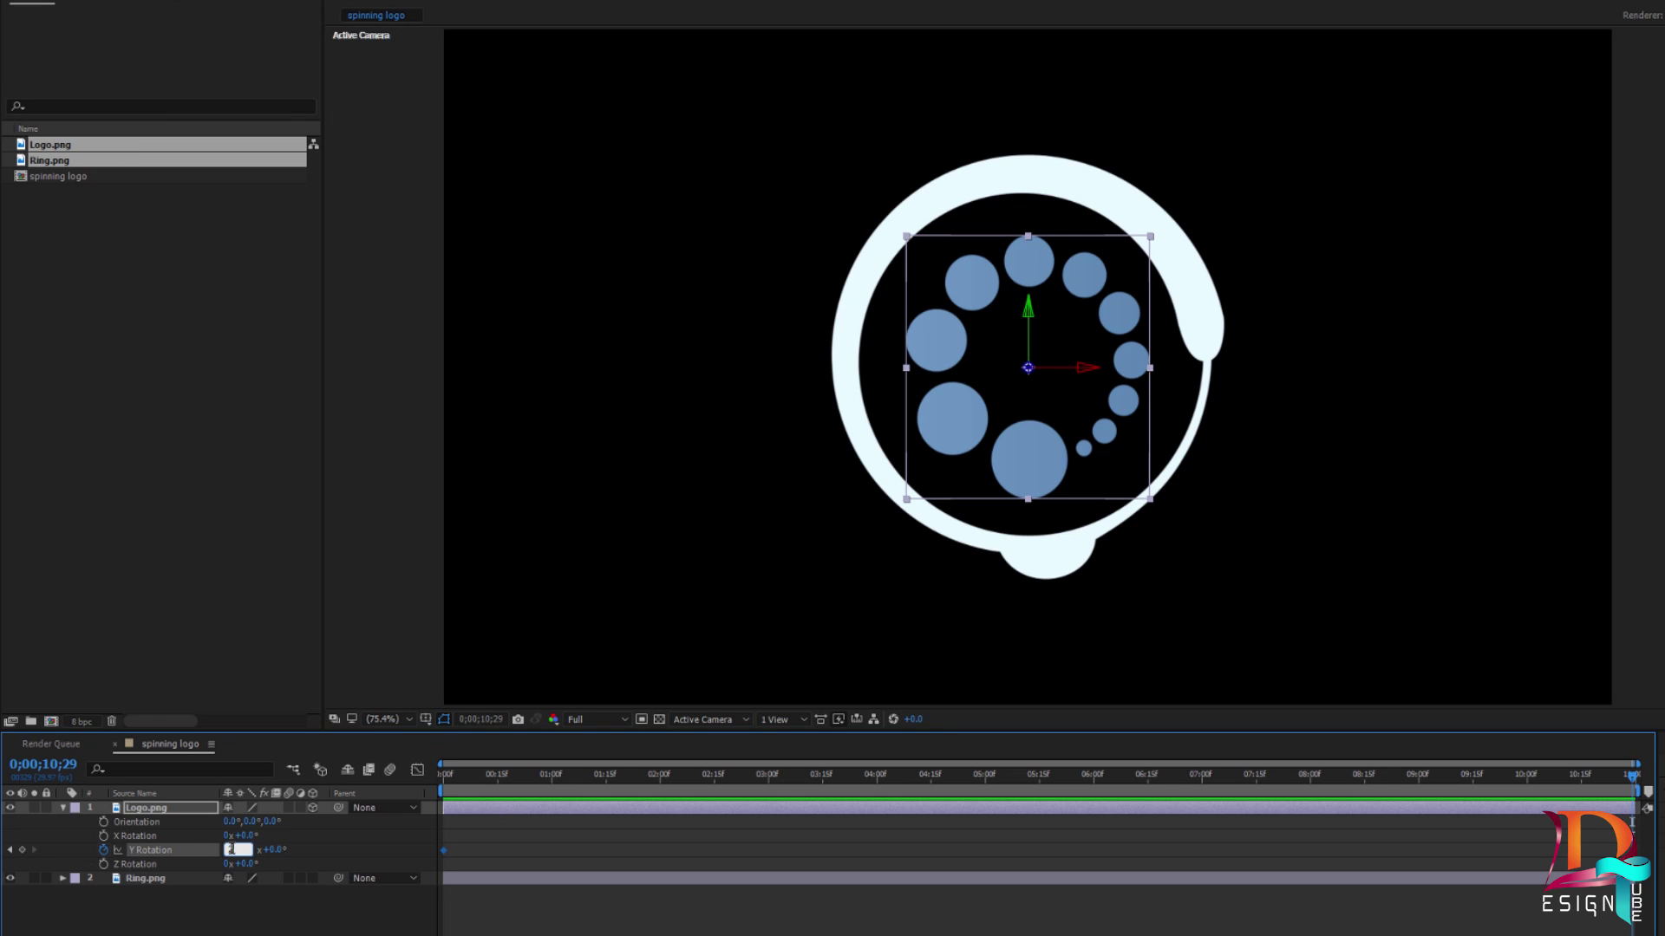
pyautogui.write('2')
pyautogui.press('Return')
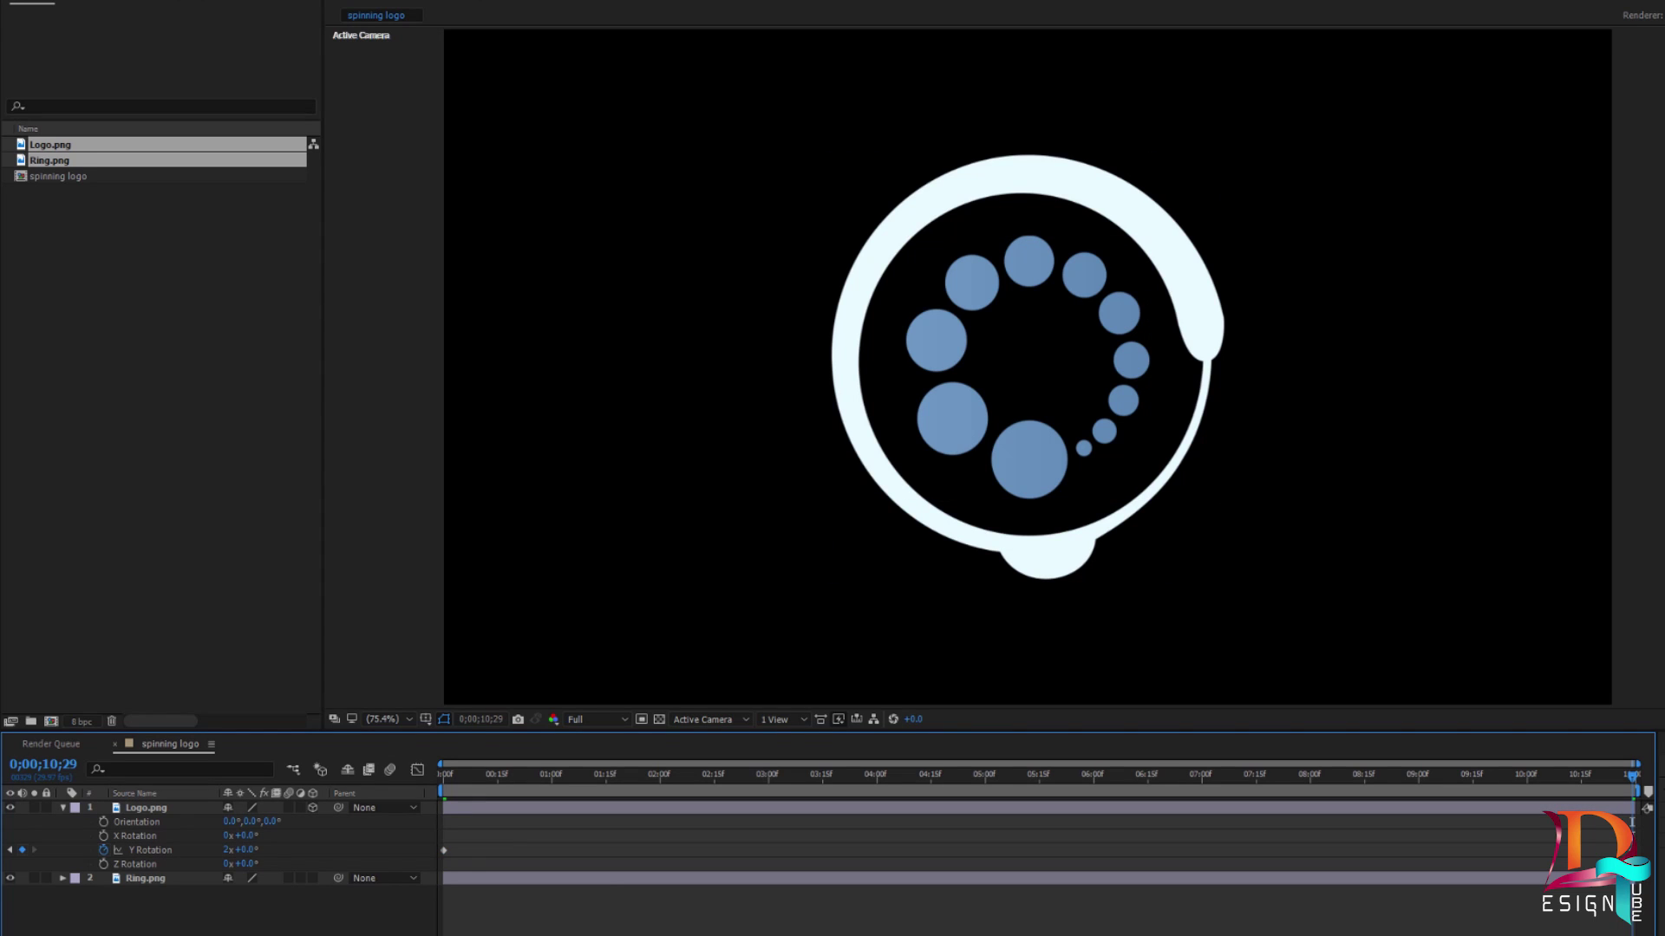
# Preview the spinning logo animation from the start, then deselect the layer
pyautogui.press('Home')
pyautogui.press('space')
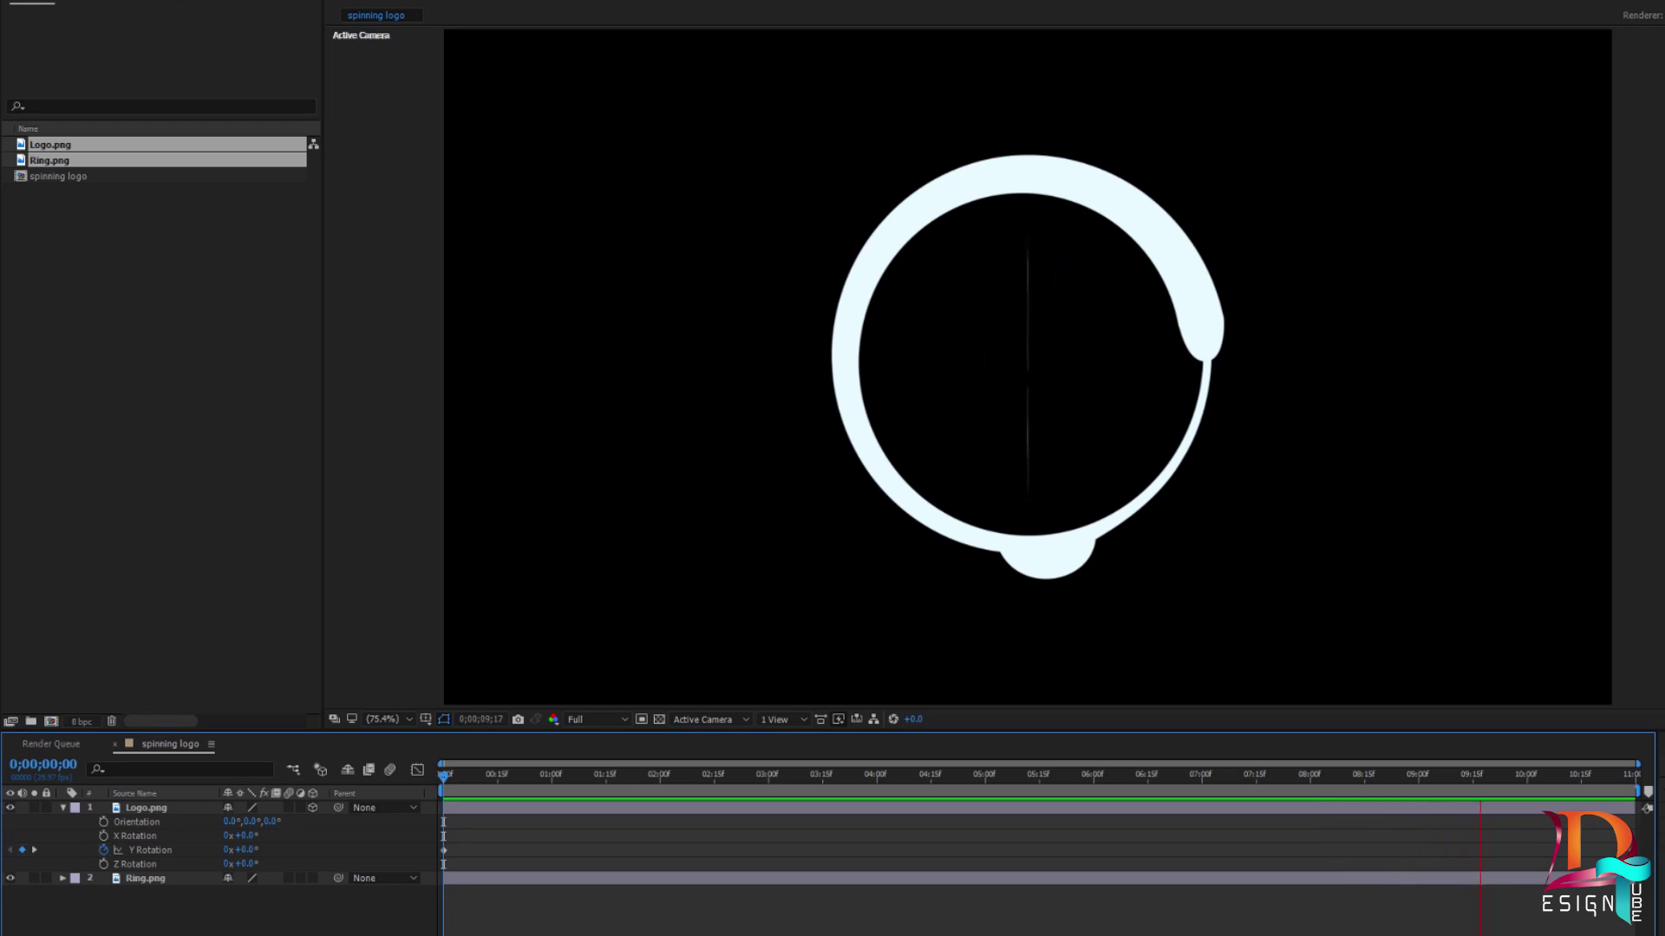
pyautogui.press('space')
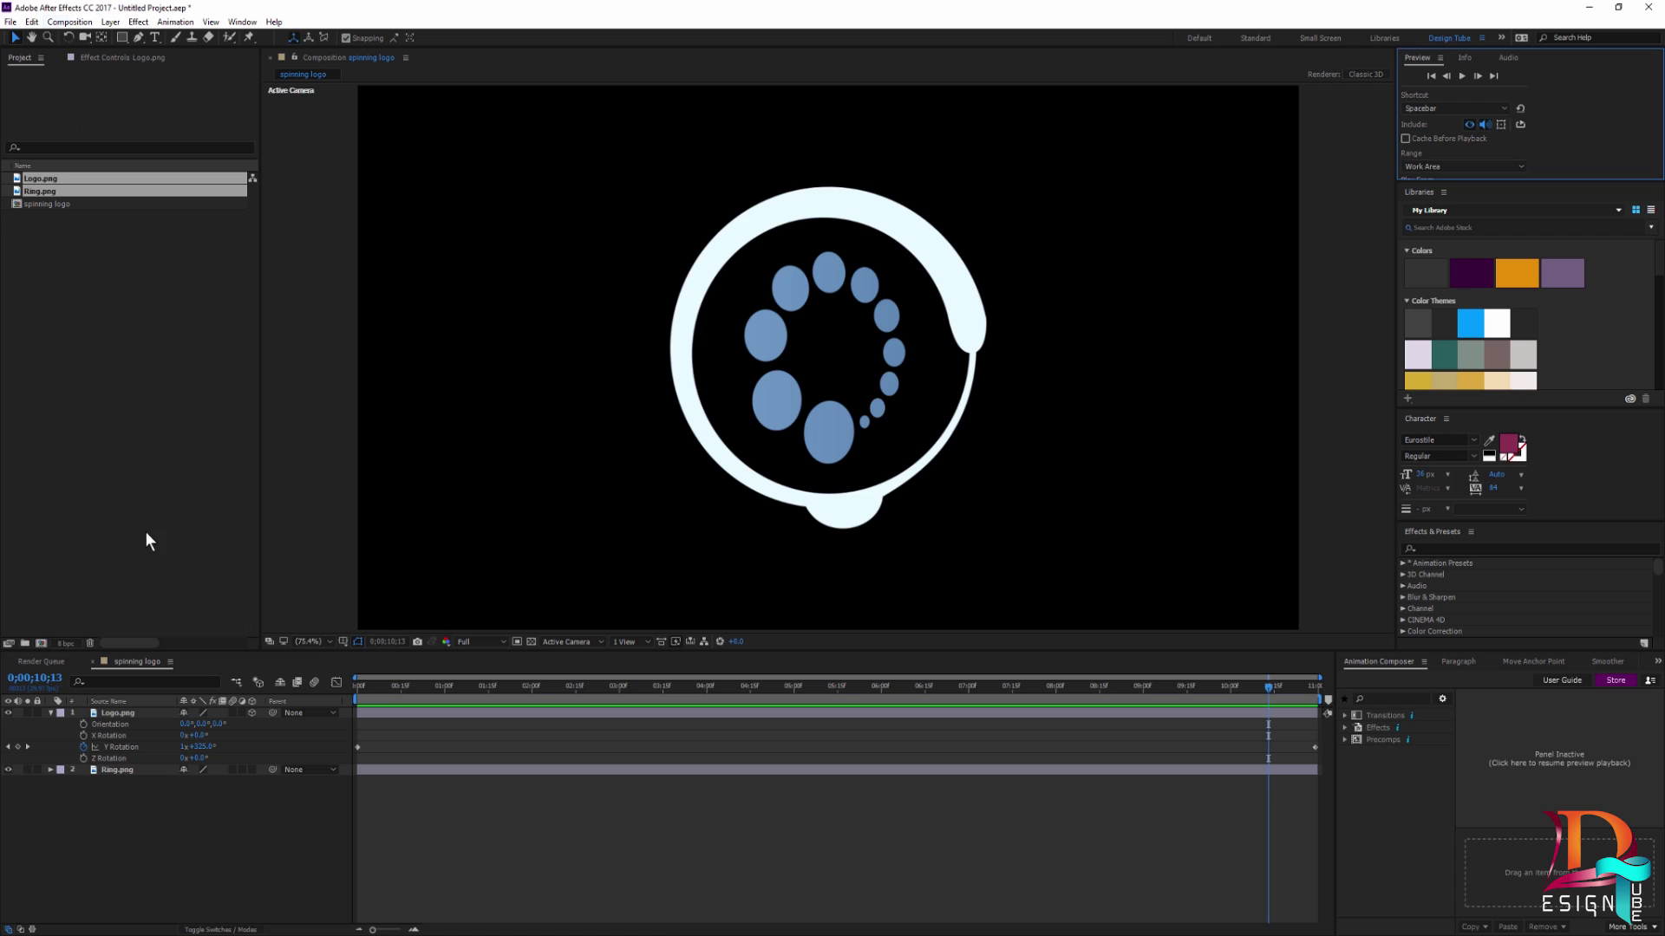
pyautogui.click(405, 806)
# Review the spinning logo Composition Settings and accept them unchanged
pyautogui.click(362, 713)
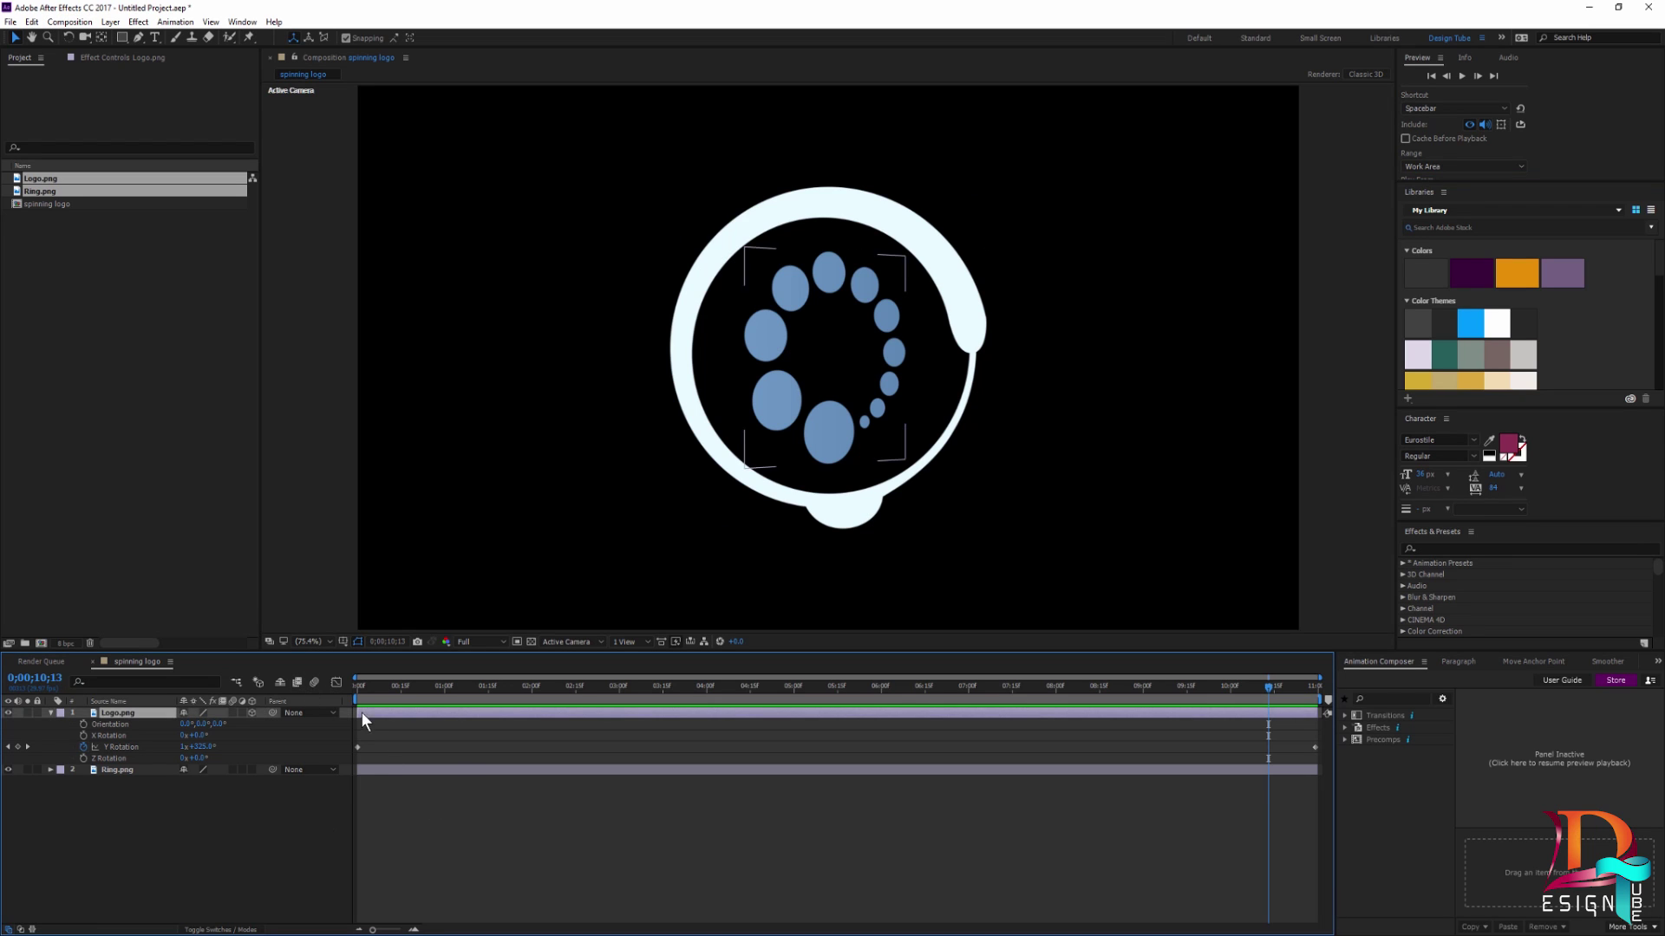
pyautogui.click(62, 22)
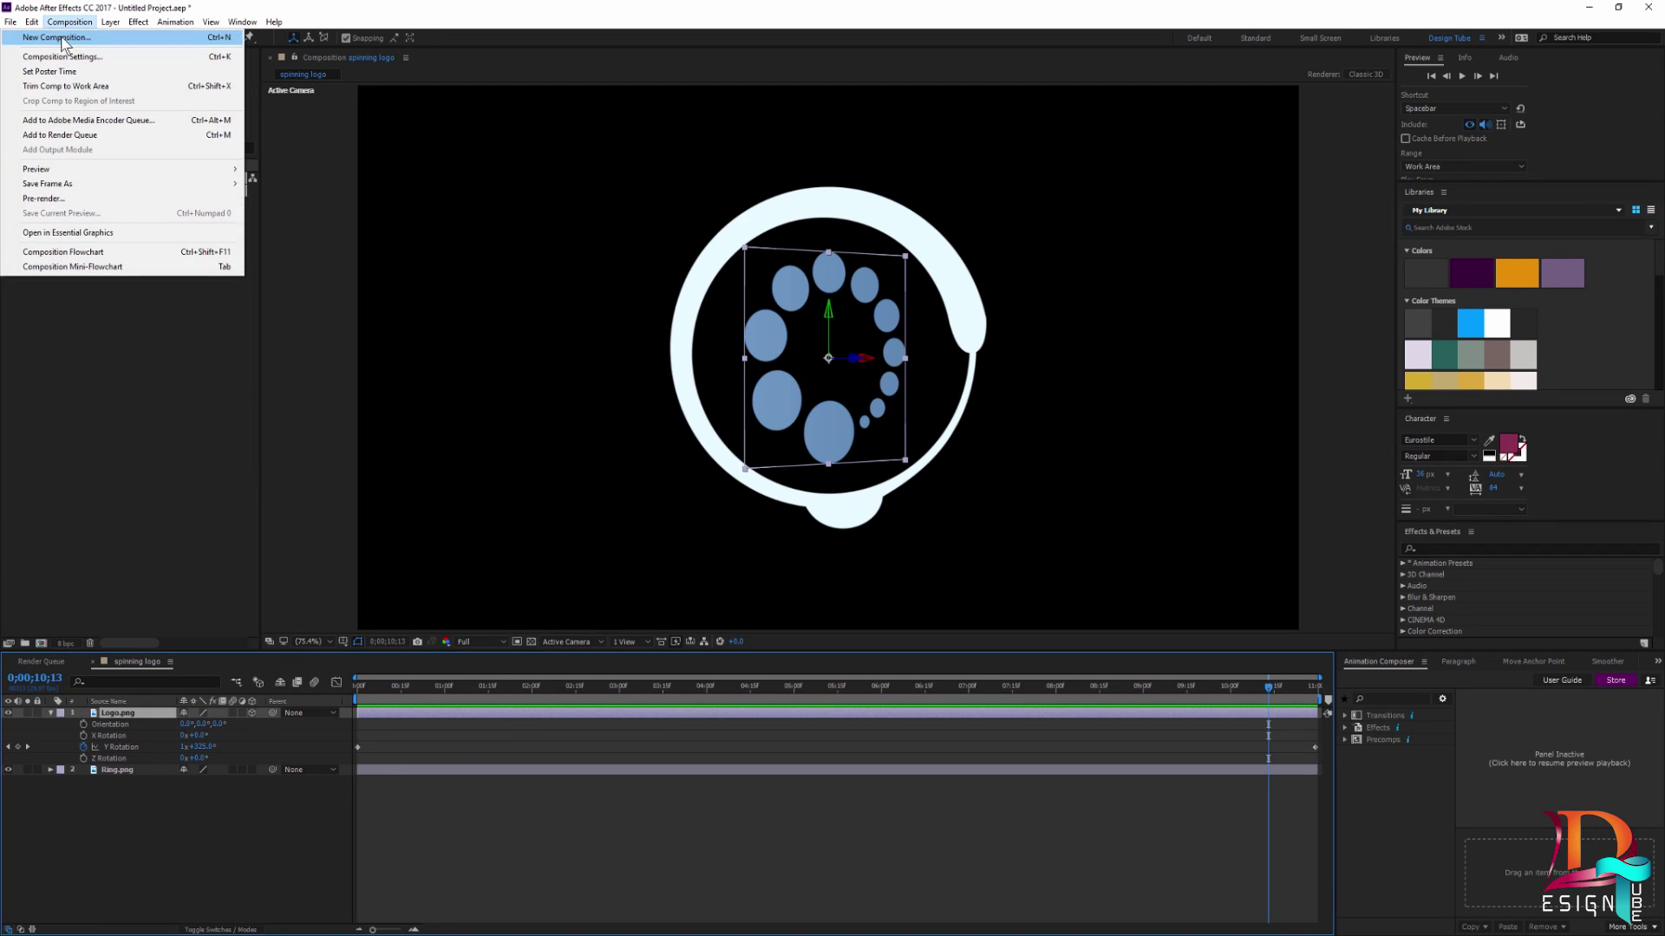
pyautogui.click(61, 57)
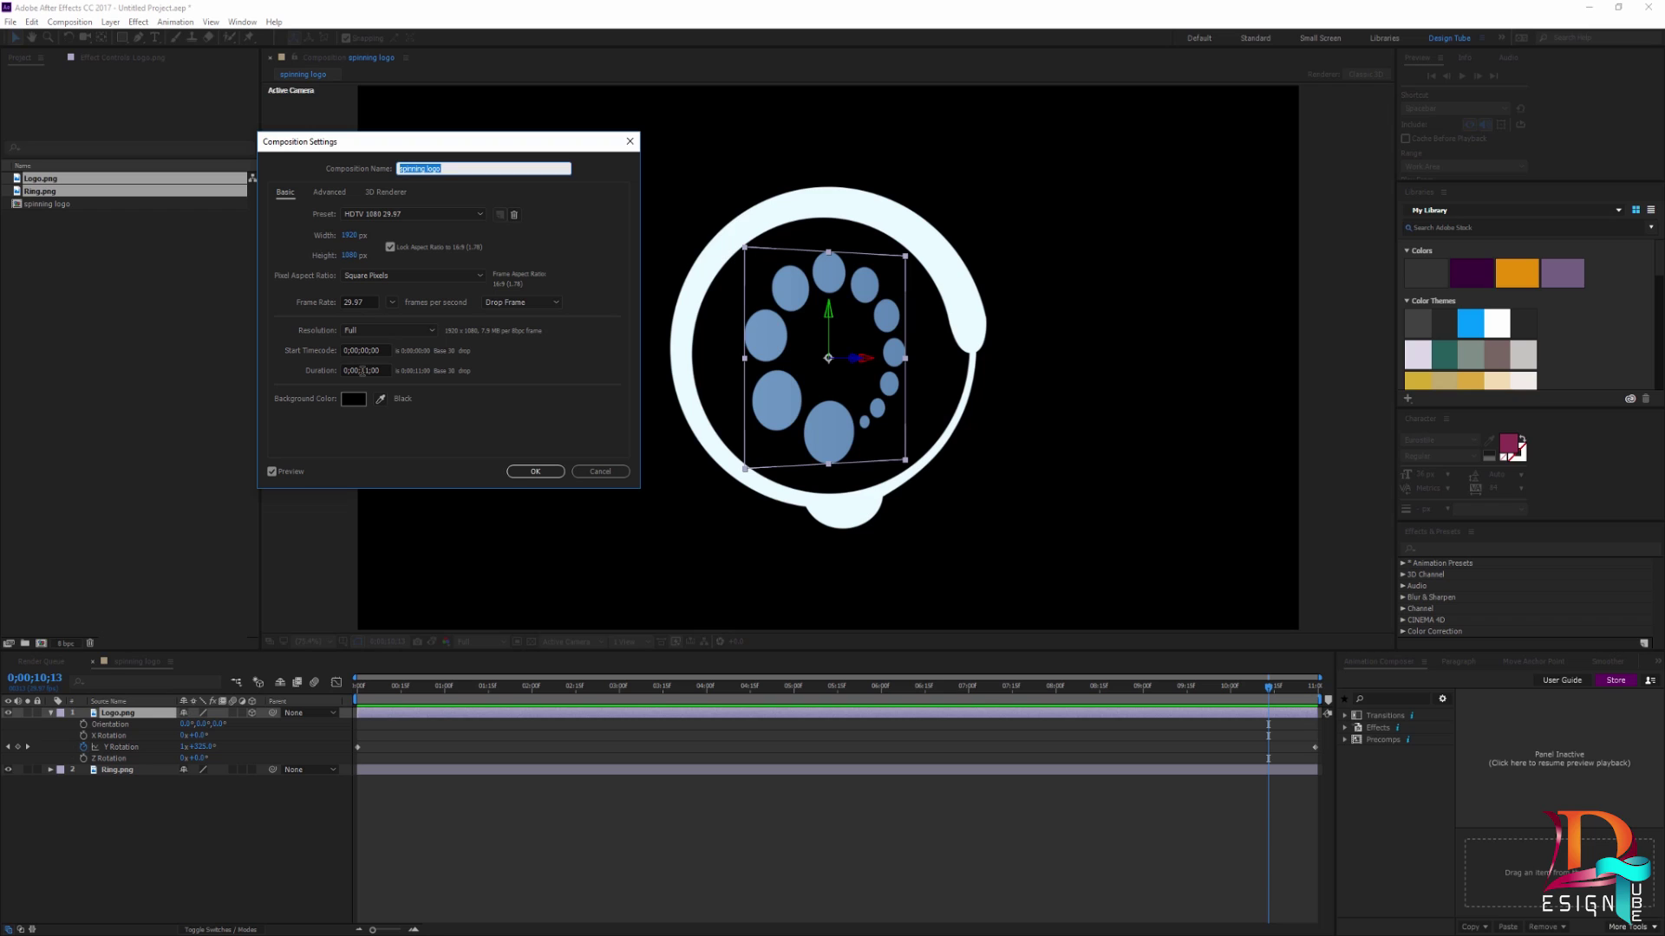
pyautogui.click(536, 471)
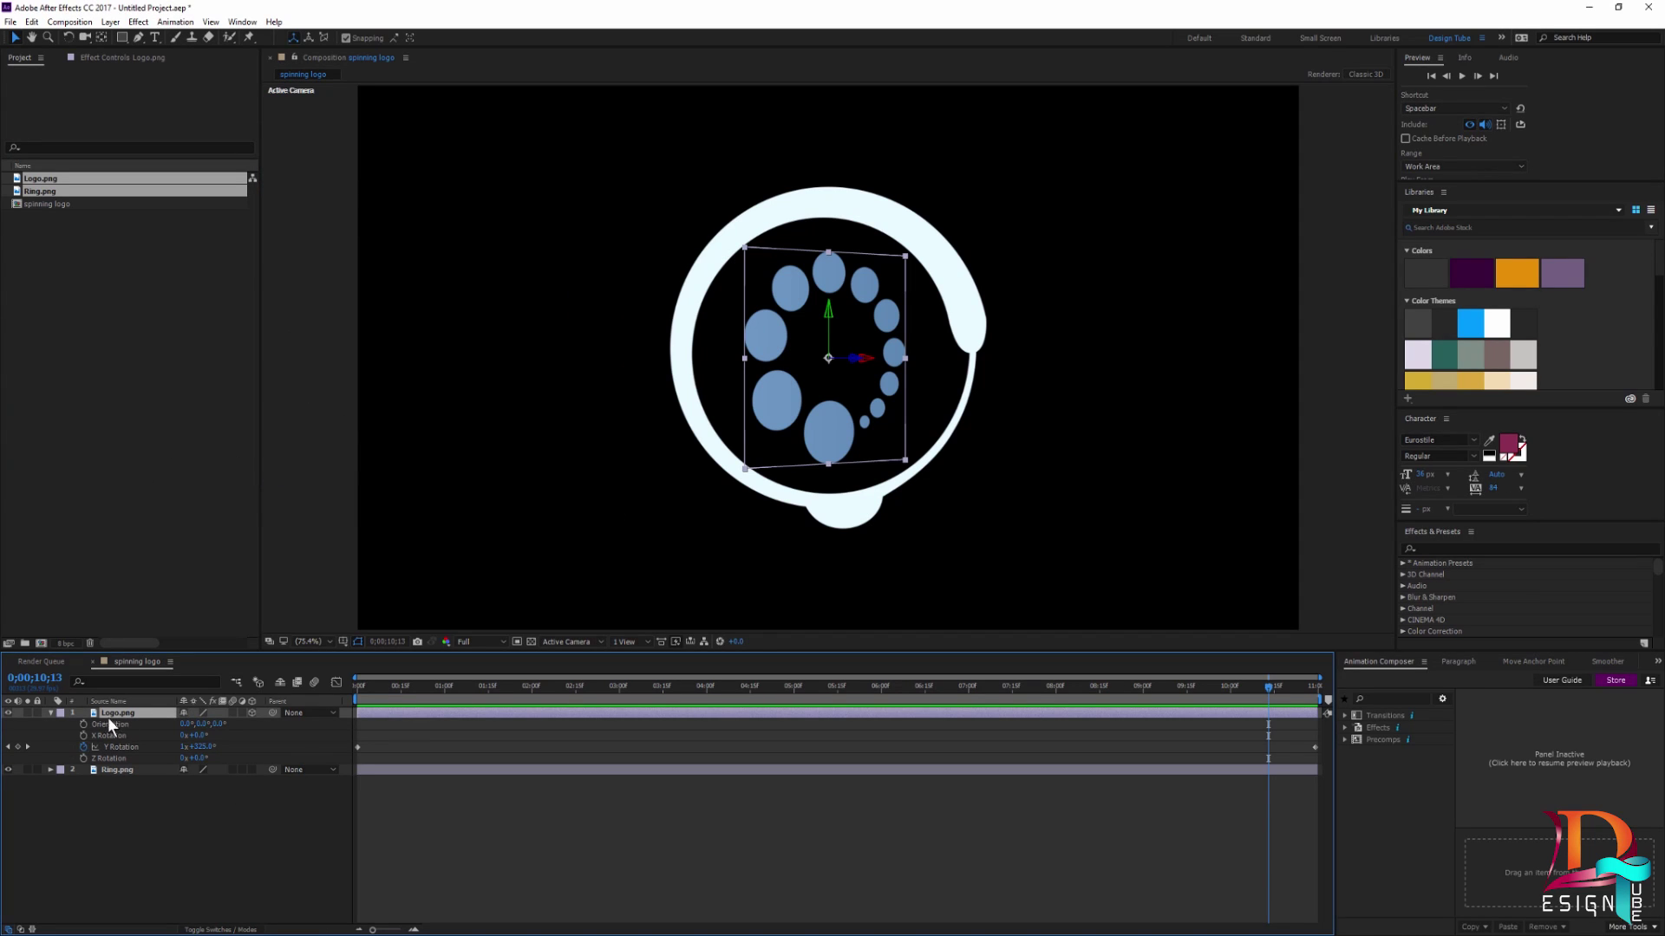
# Collapse Logo.png's properties and toggle the transparency grid to confirm a transparent background
pyautogui.click(50, 712)
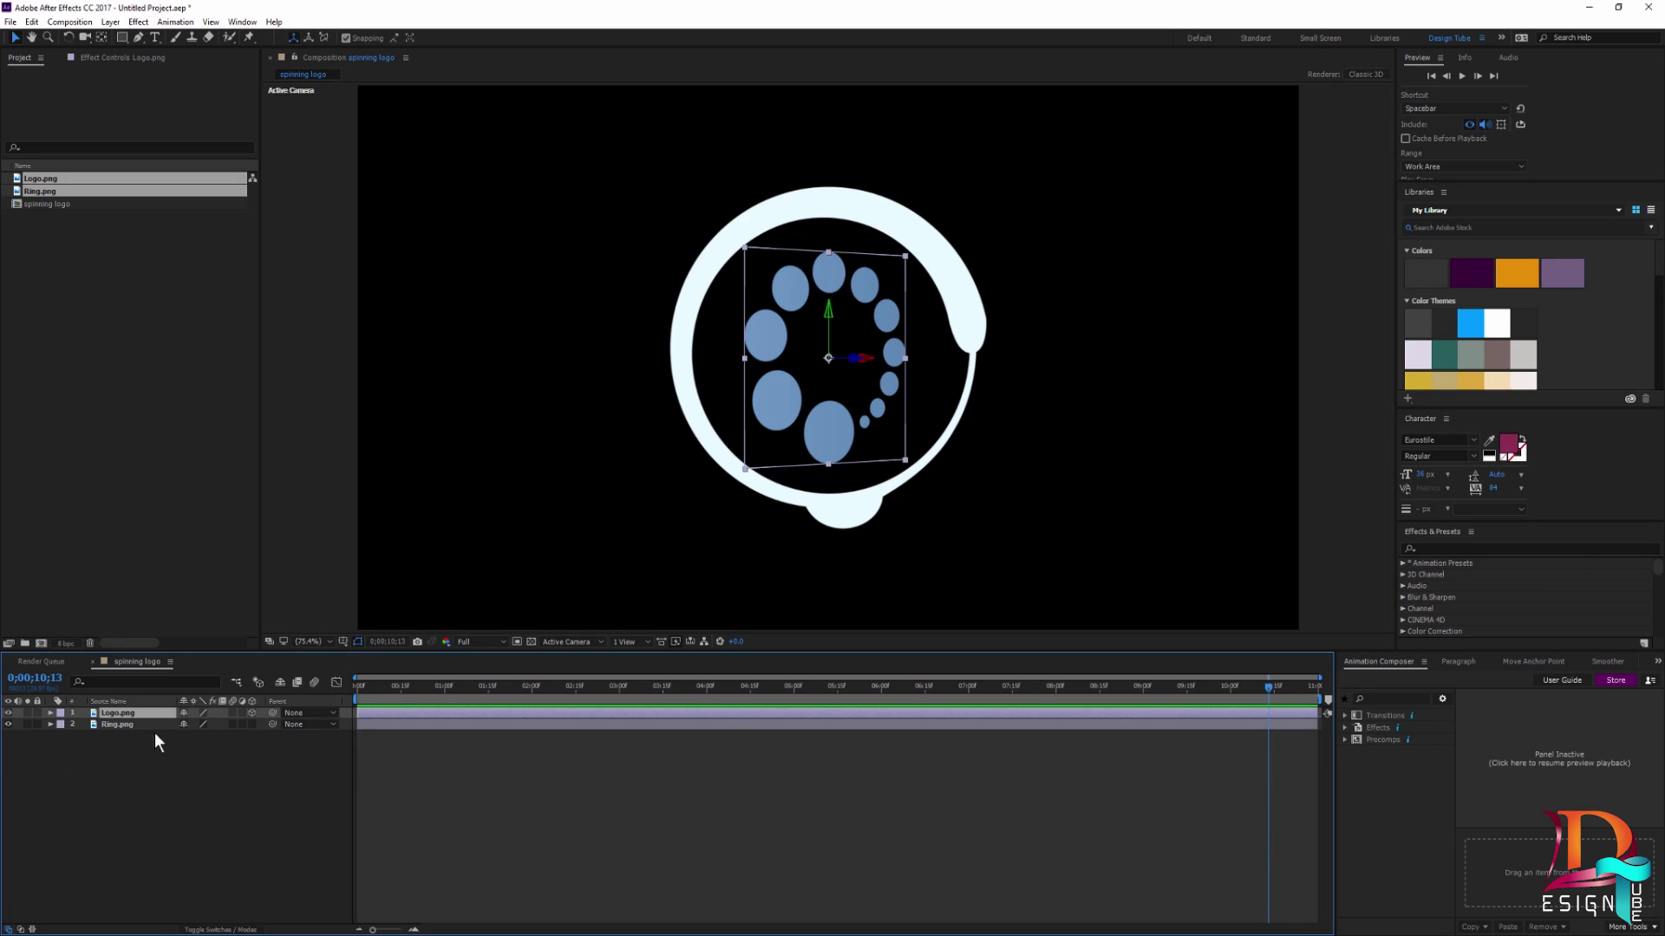
pyautogui.click(539, 825)
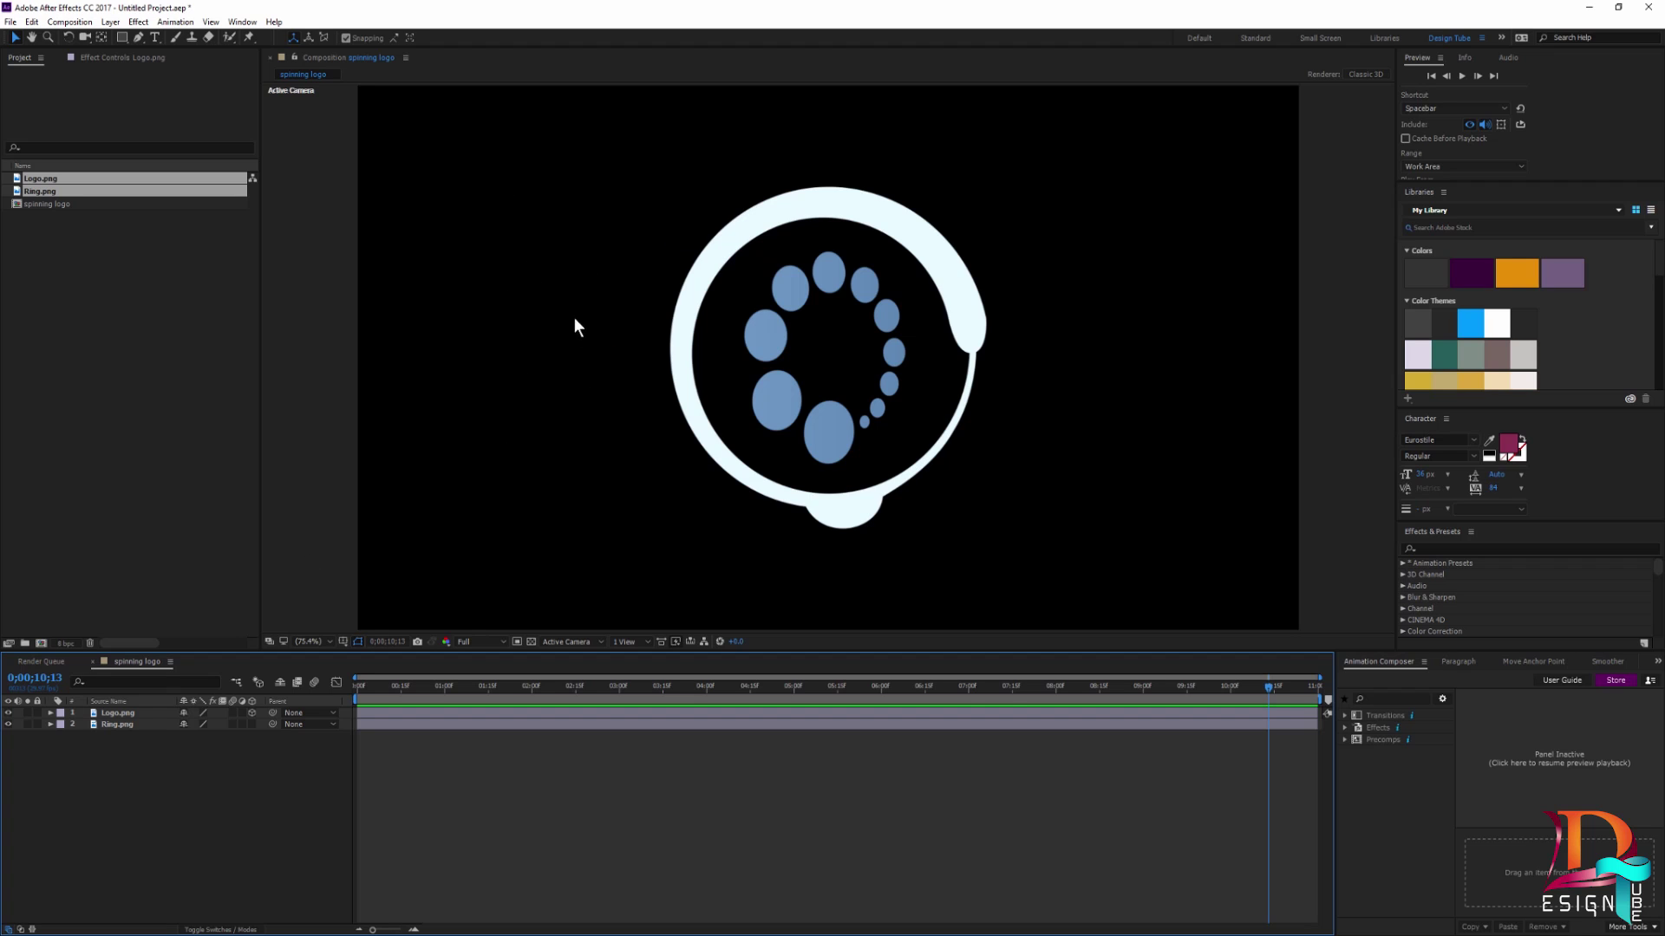
pyautogui.click(530, 644)
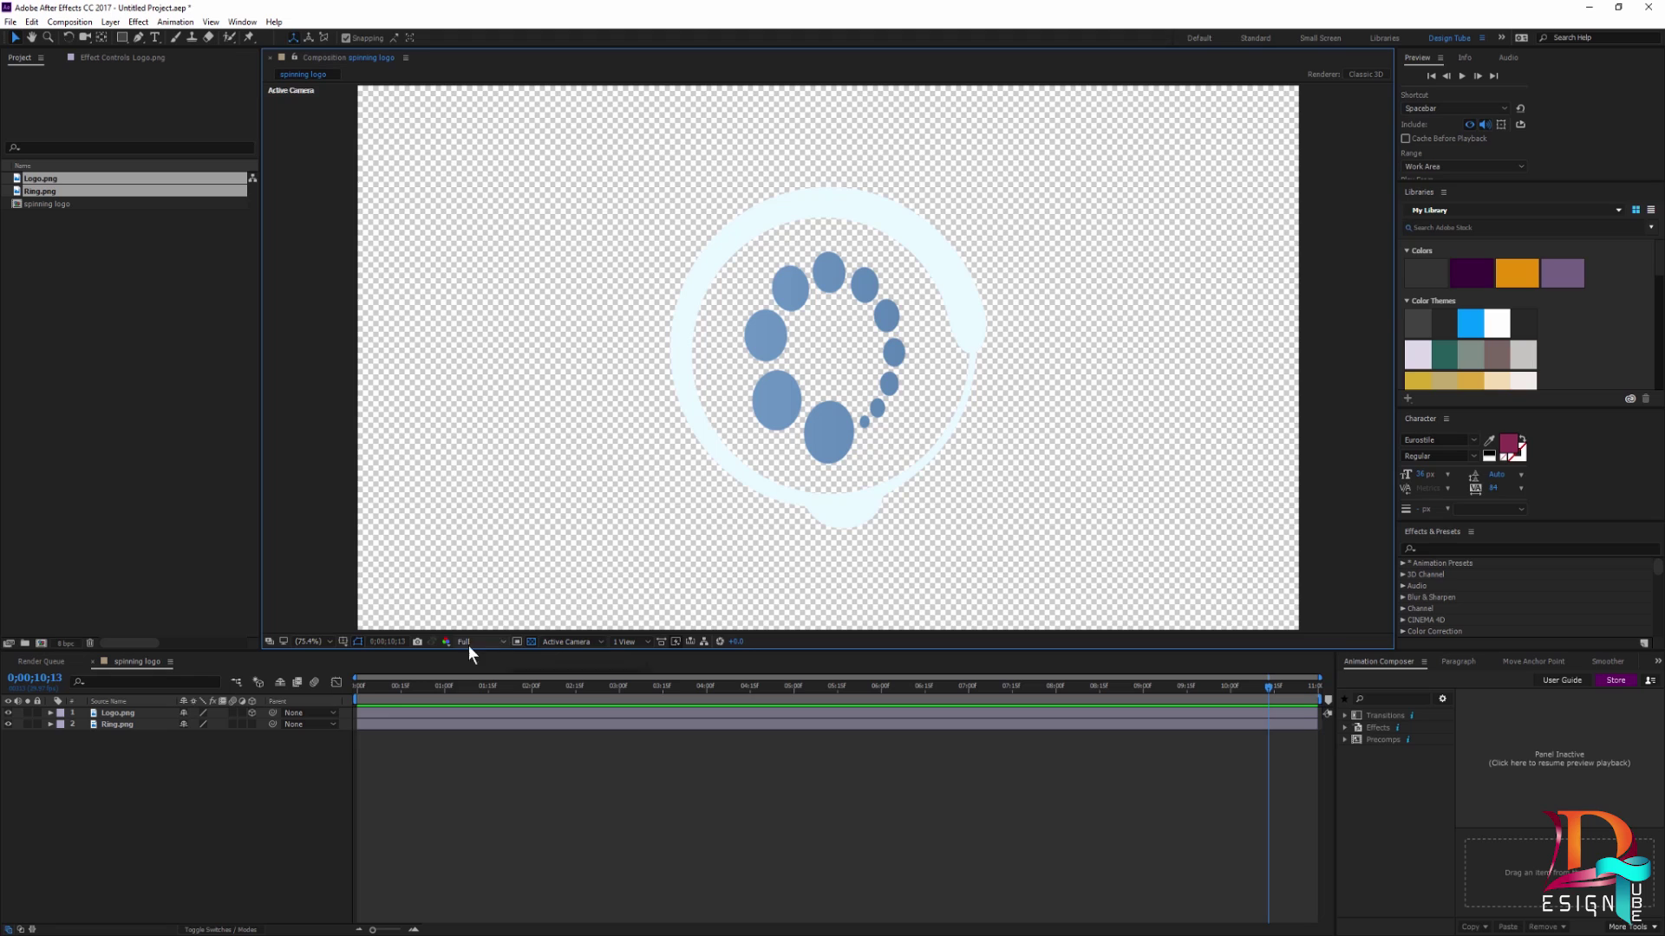
pyautogui.click(531, 642)
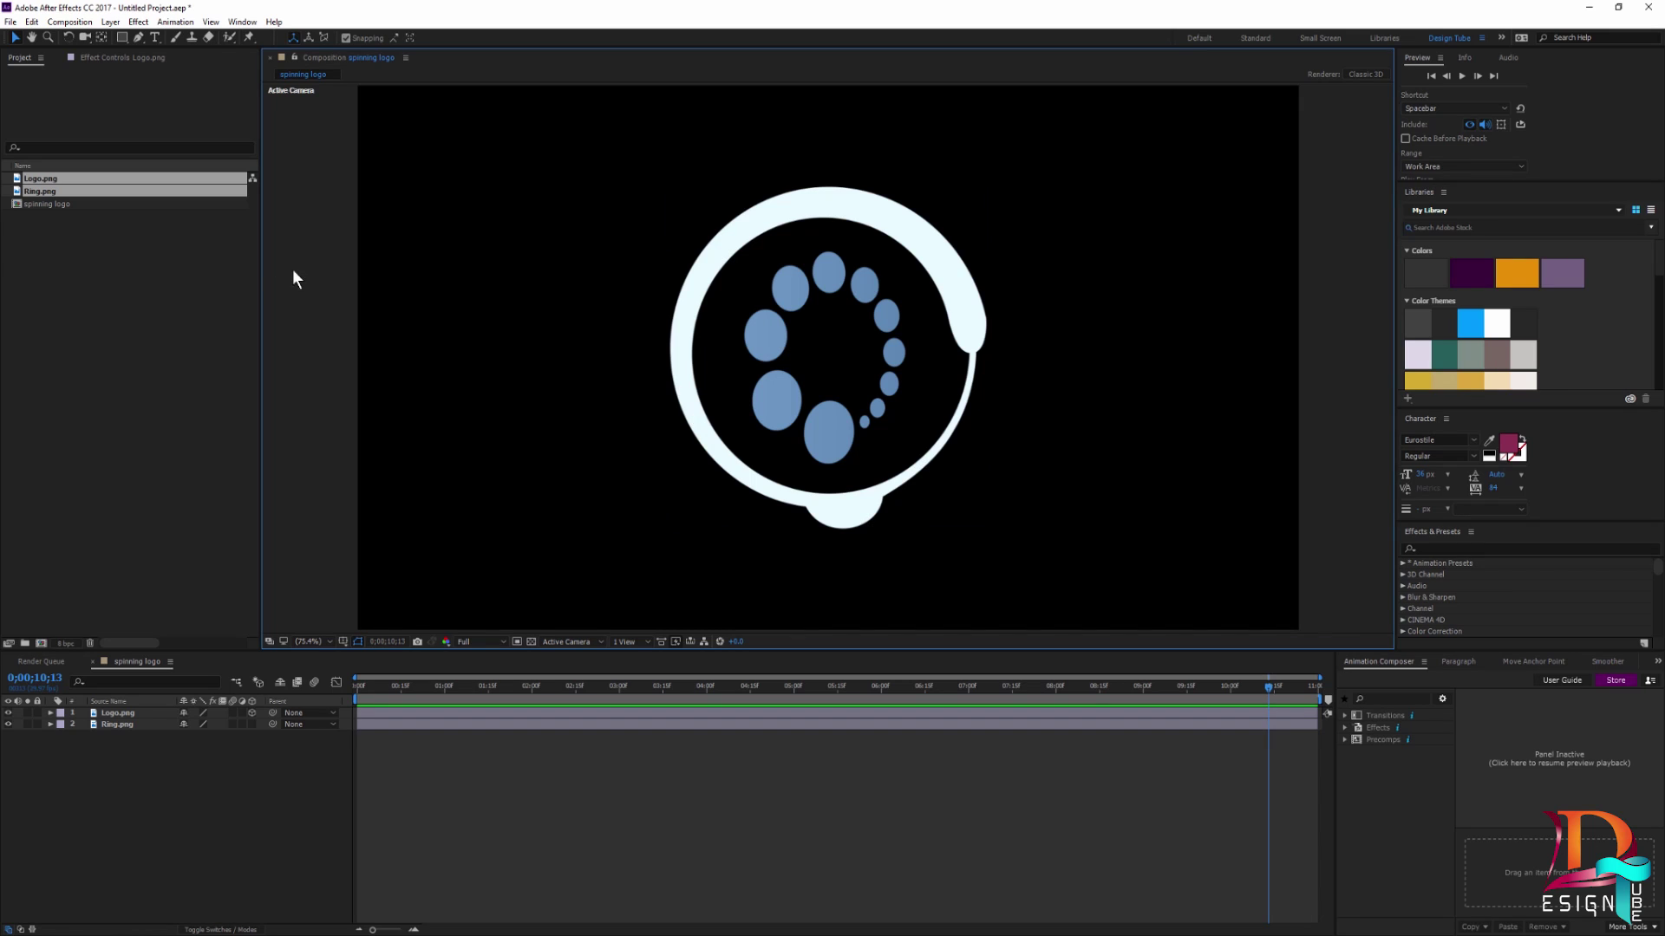
pyautogui.click(69, 22)
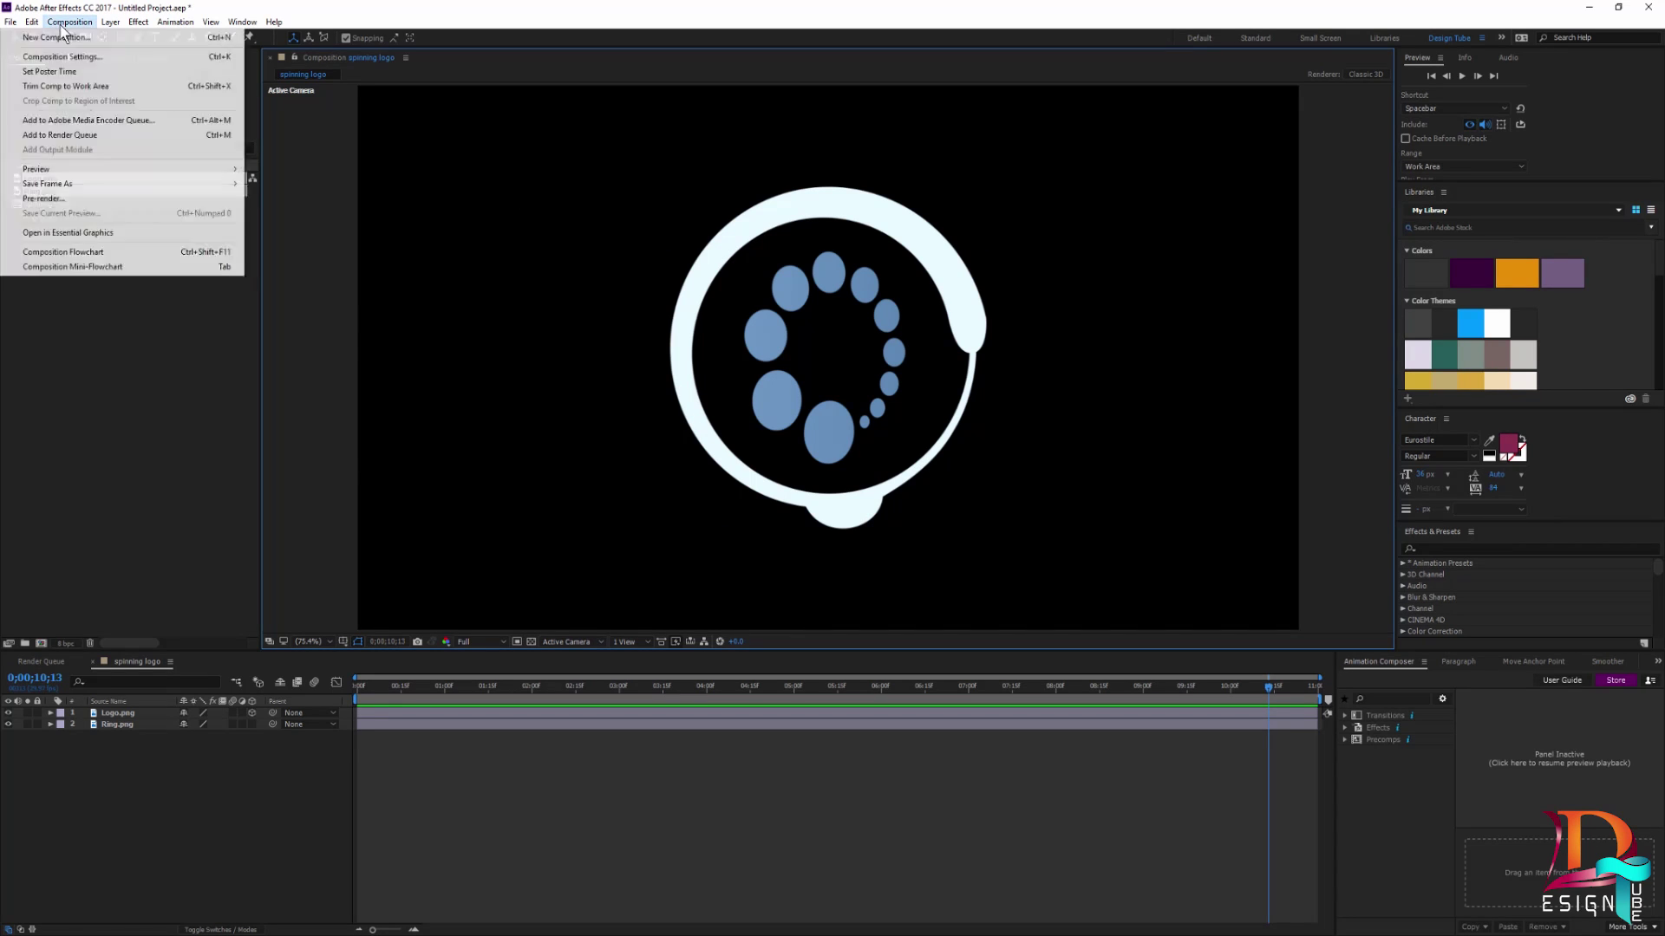
# Add spinning logo to the Render Queue, keeping the default render settings
pyautogui.click(60, 135)
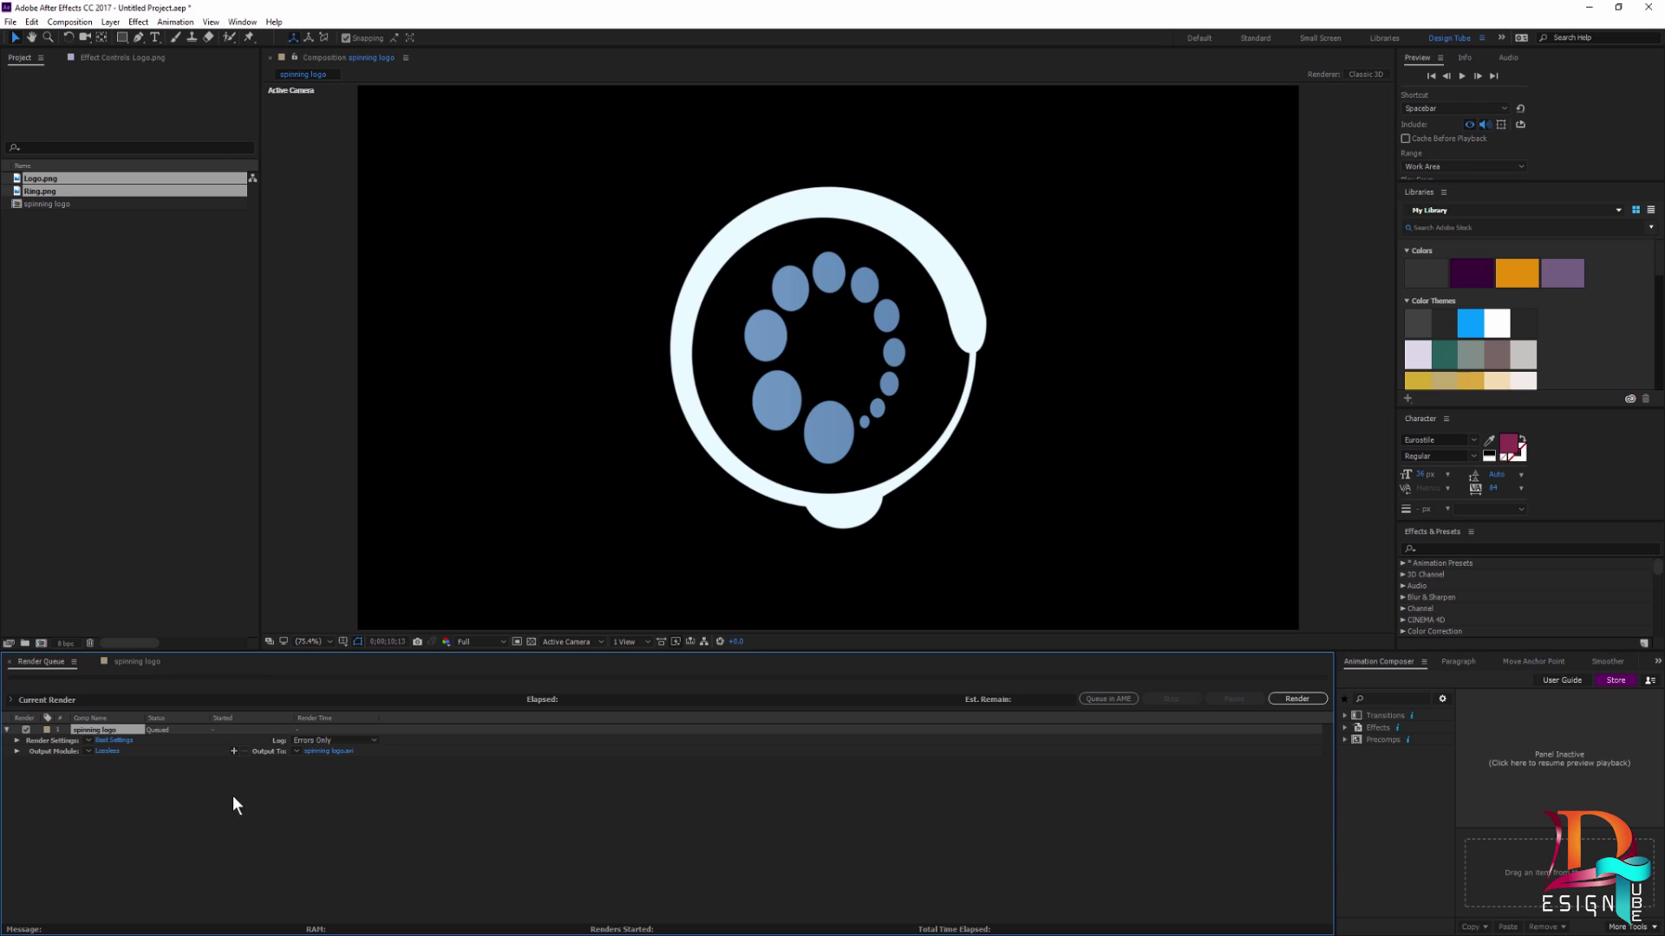
pyautogui.click(106, 739)
pyautogui.click(781, 530)
# Set the output module to QuickTime with RGB + Alpha channels and the PNG codec
pyautogui.click(109, 753)
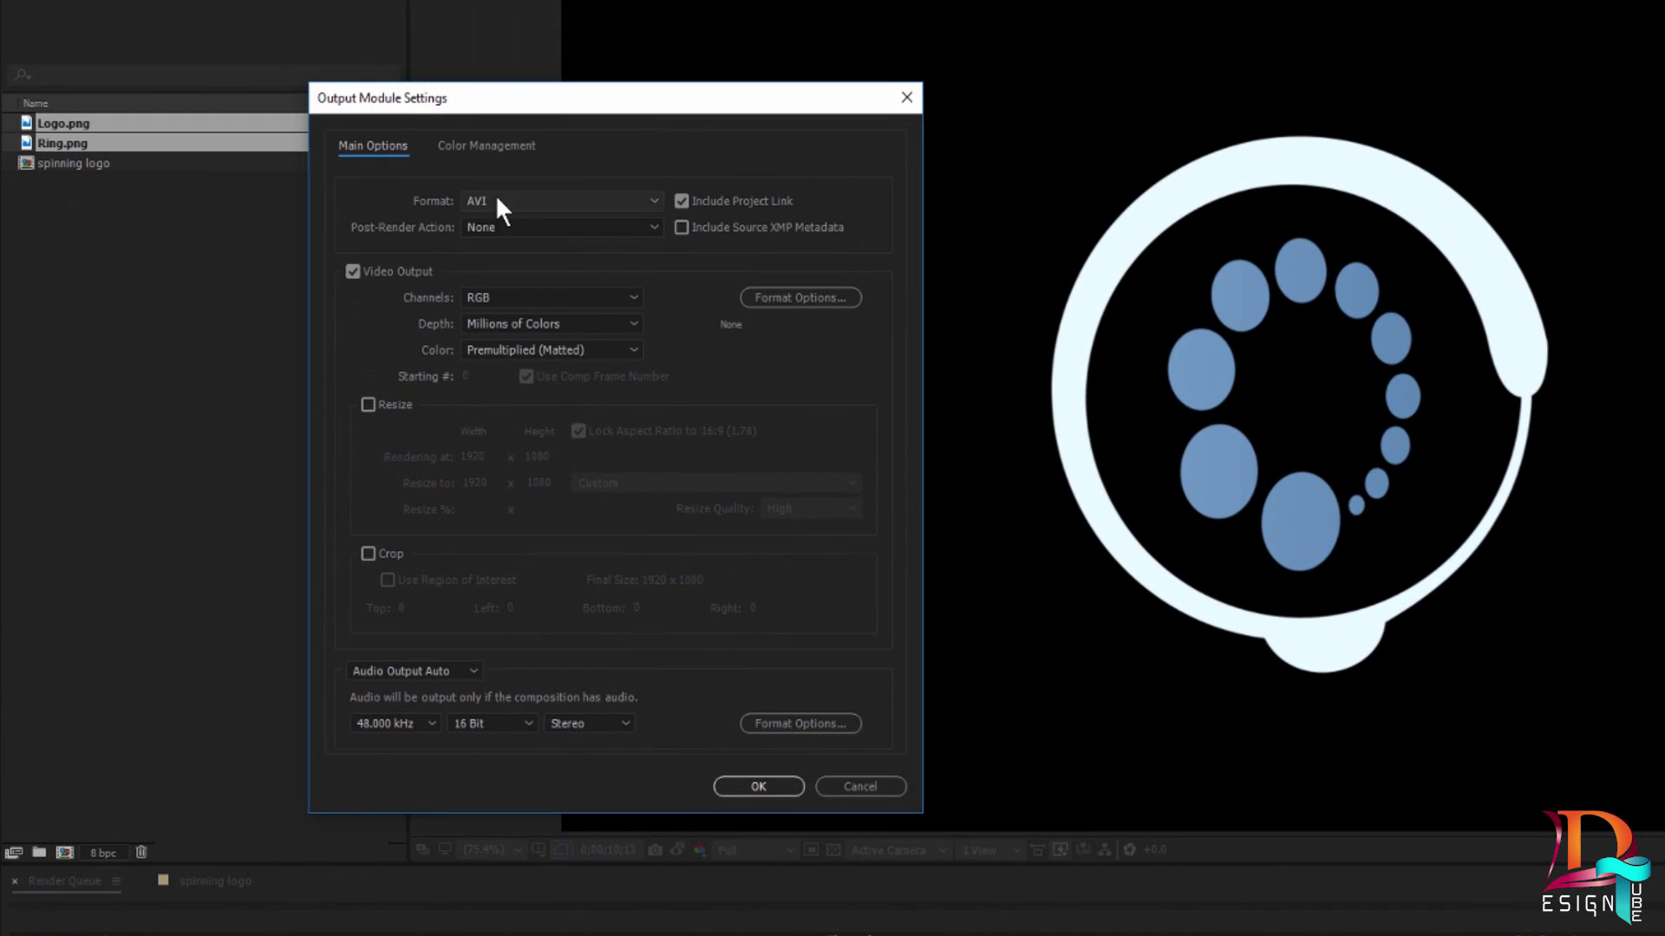
pyautogui.click(491, 201)
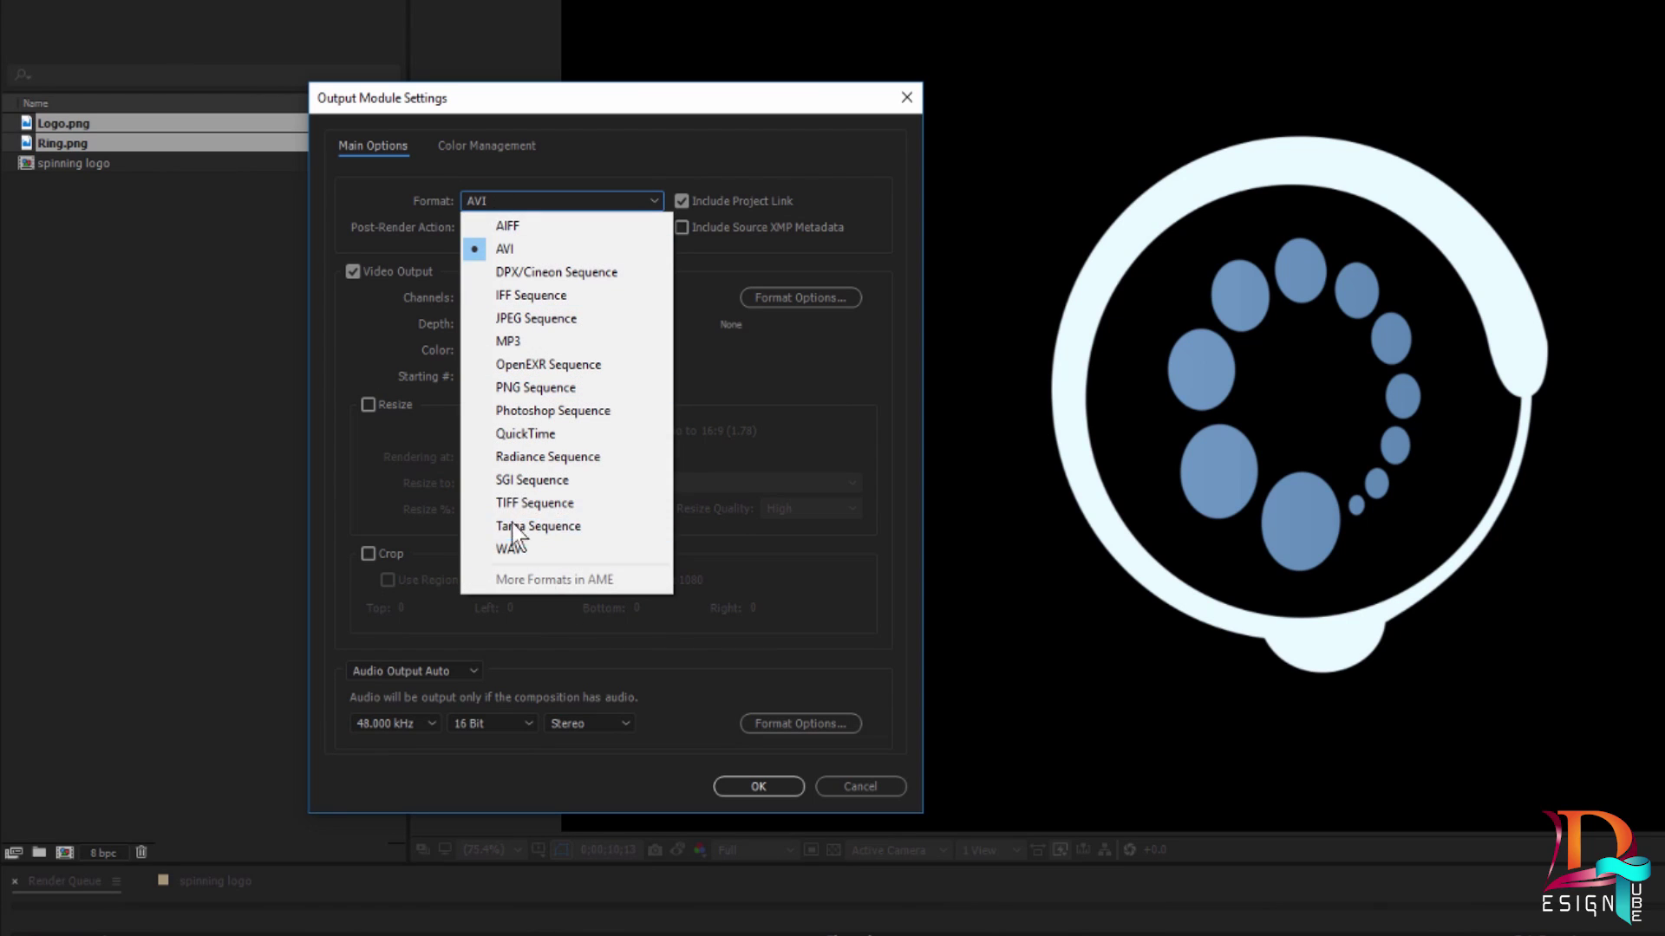
pyautogui.click(524, 433)
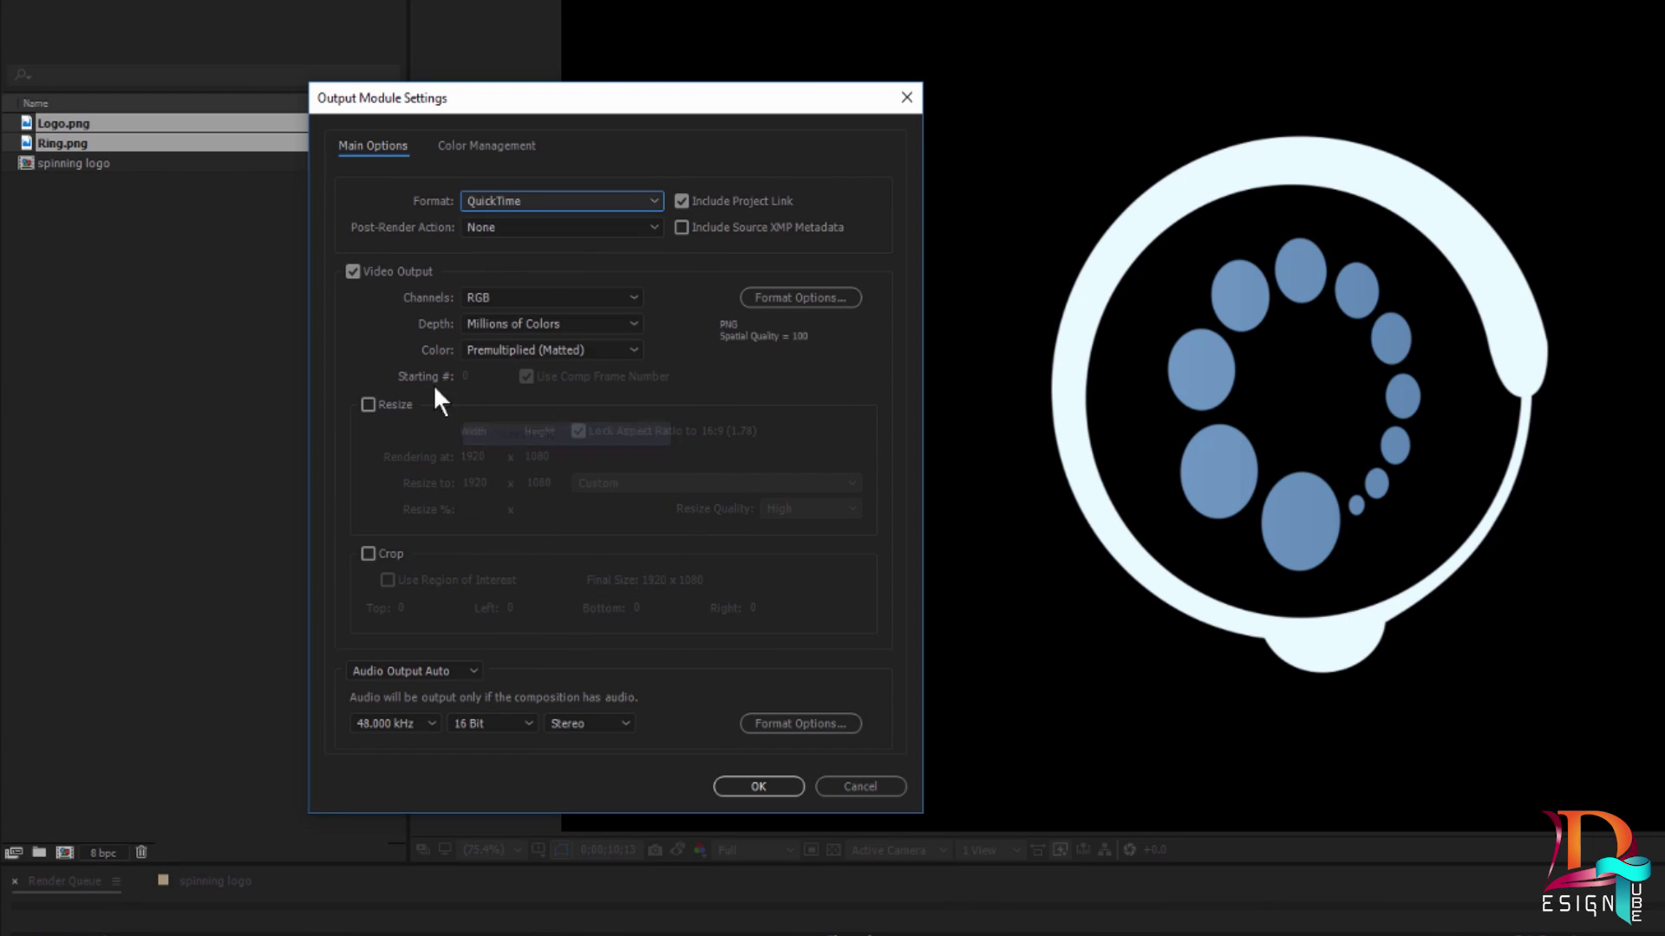
pyautogui.click(498, 299)
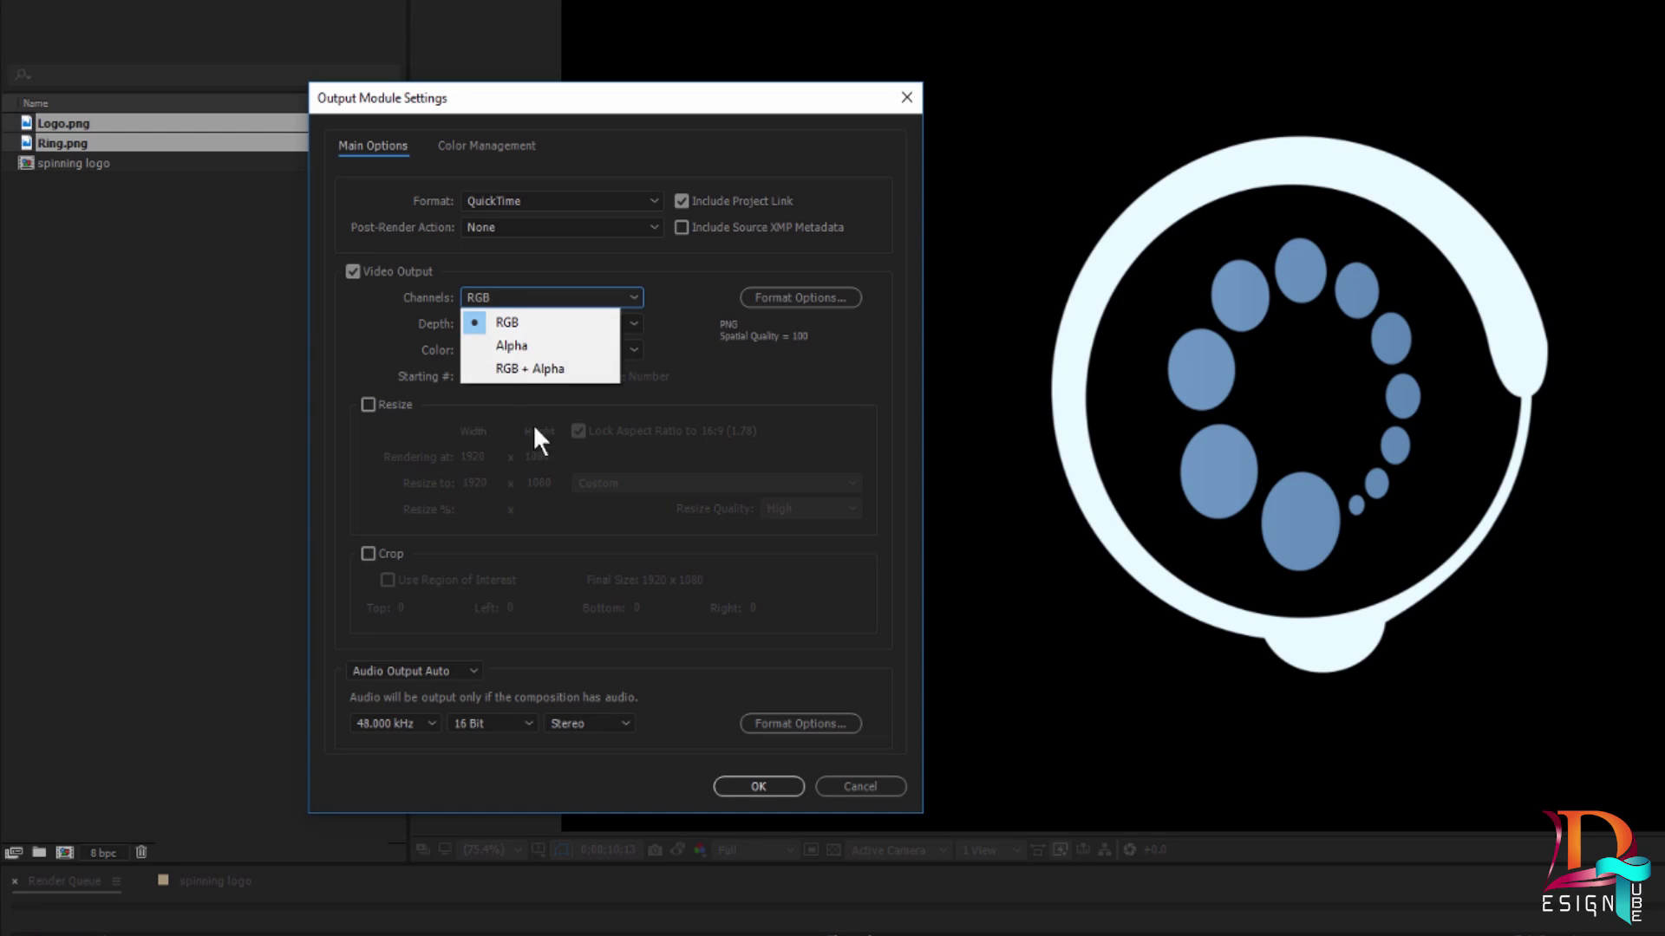
pyautogui.click(537, 367)
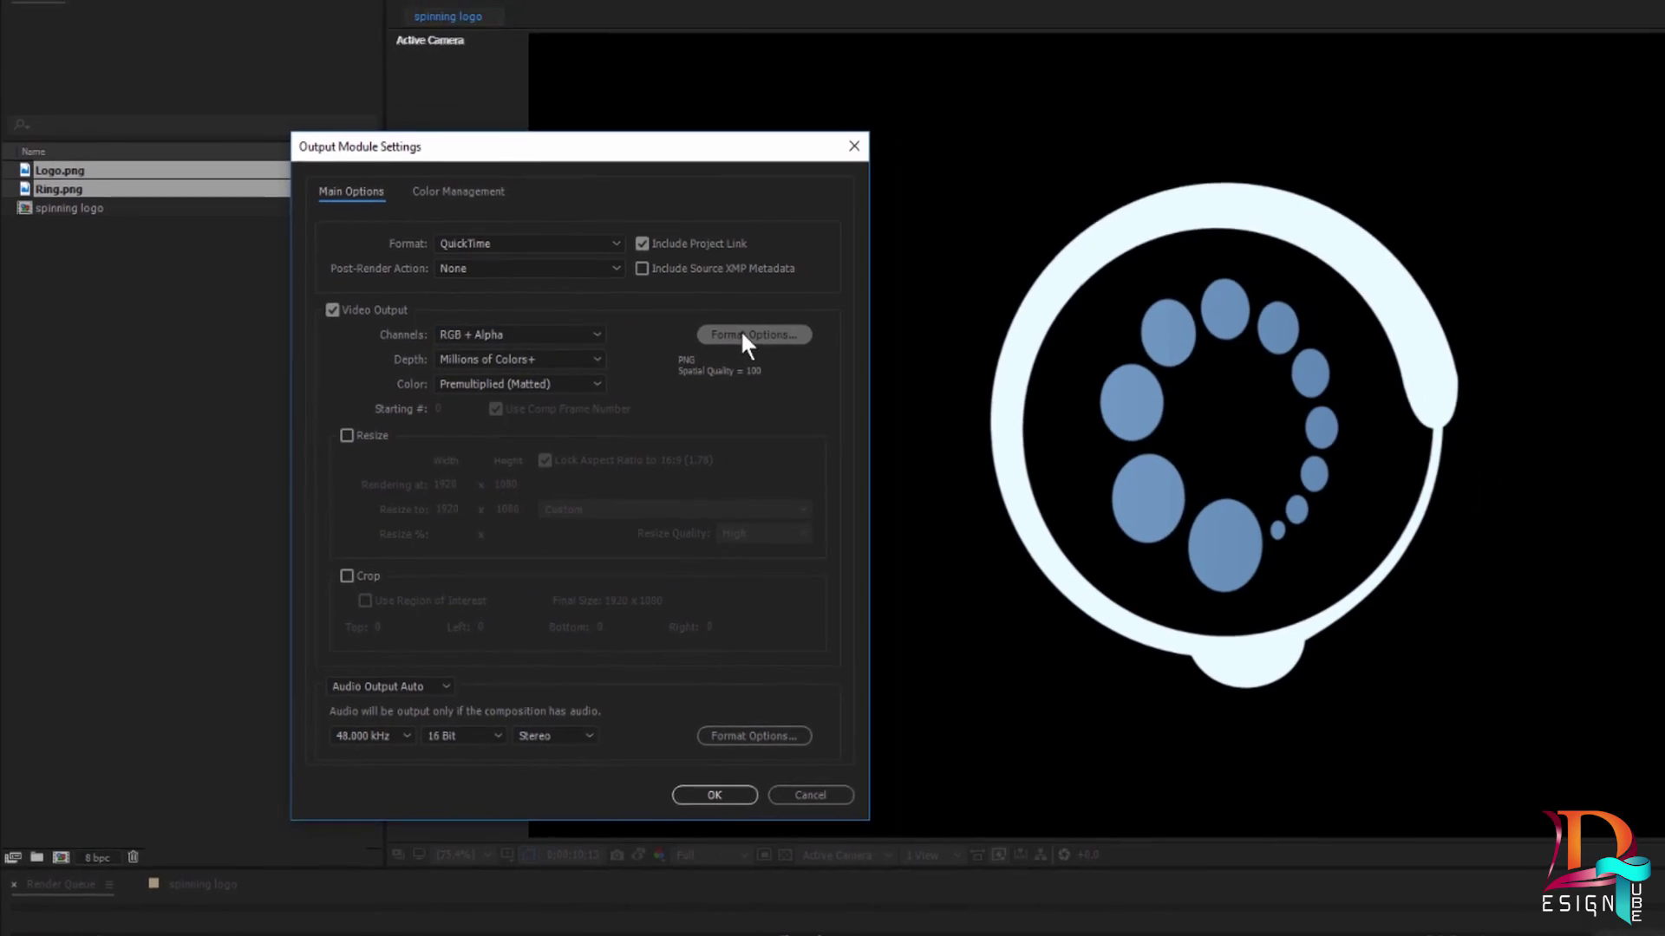
pyautogui.click(742, 335)
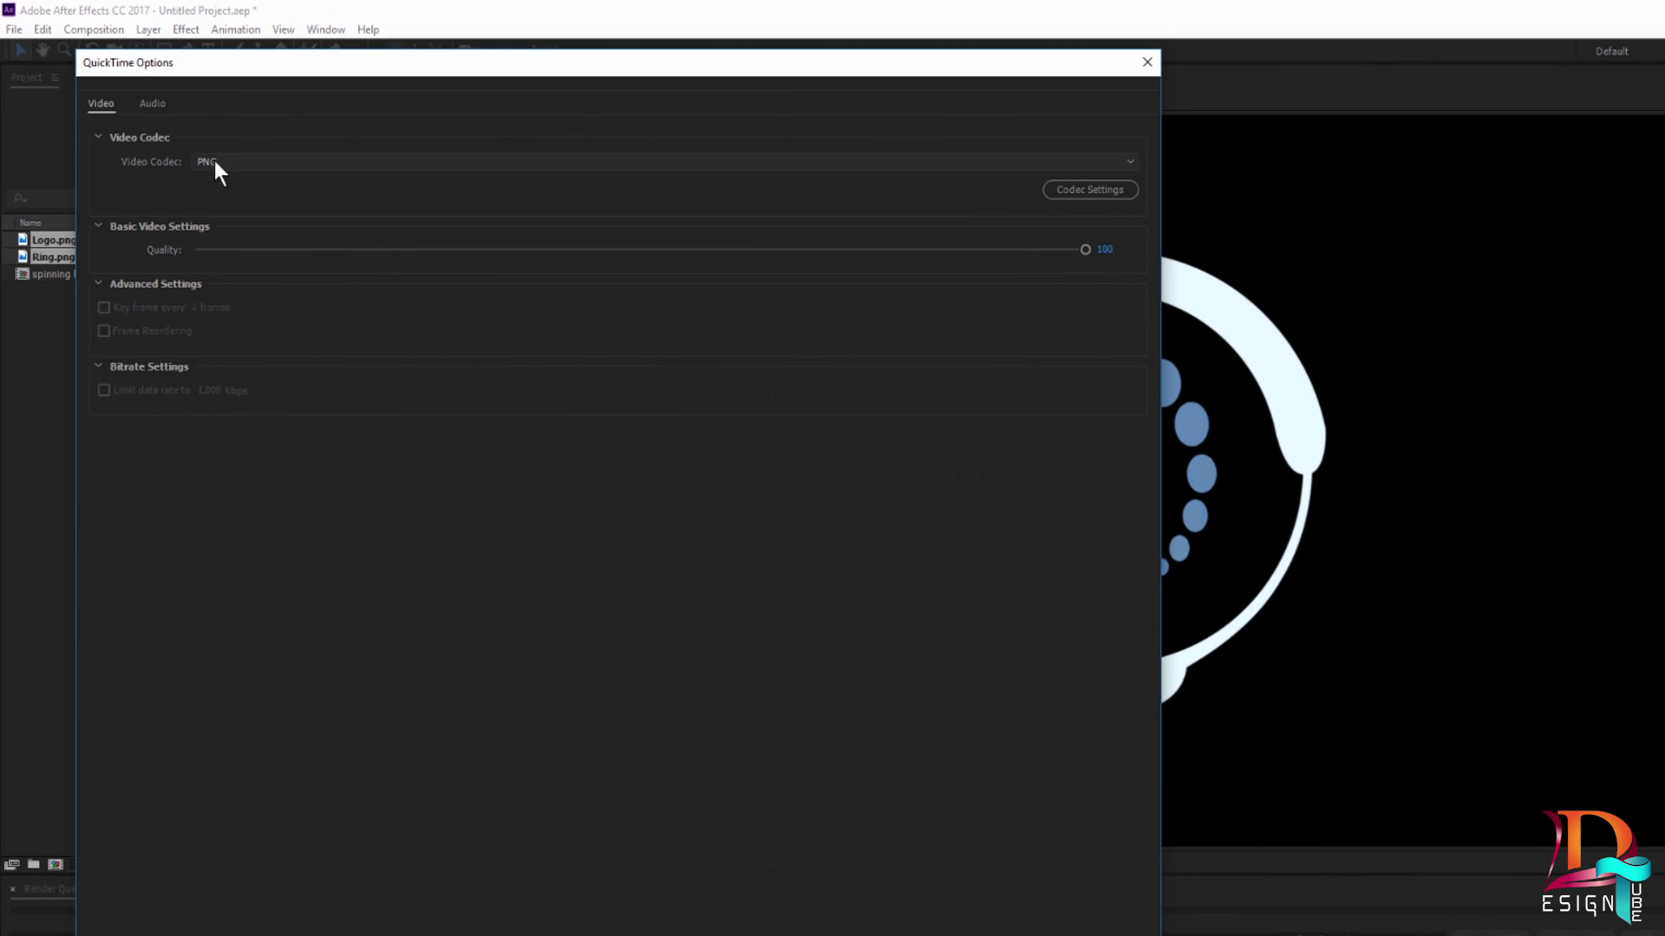
pyautogui.click(227, 165)
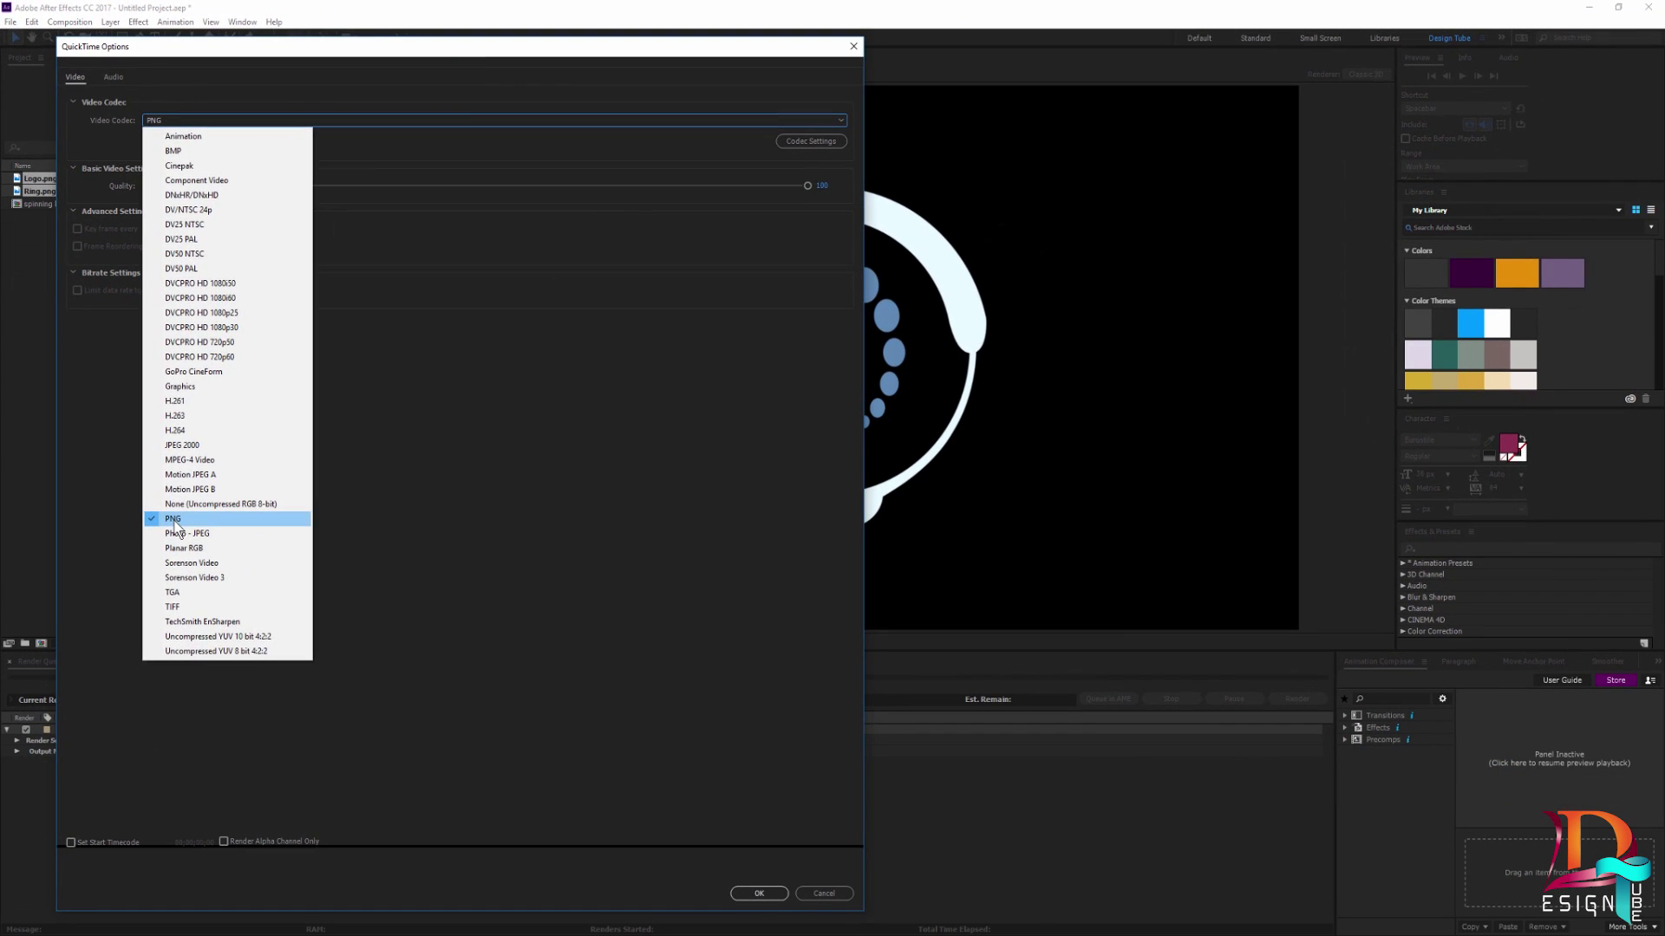
pyautogui.click(174, 520)
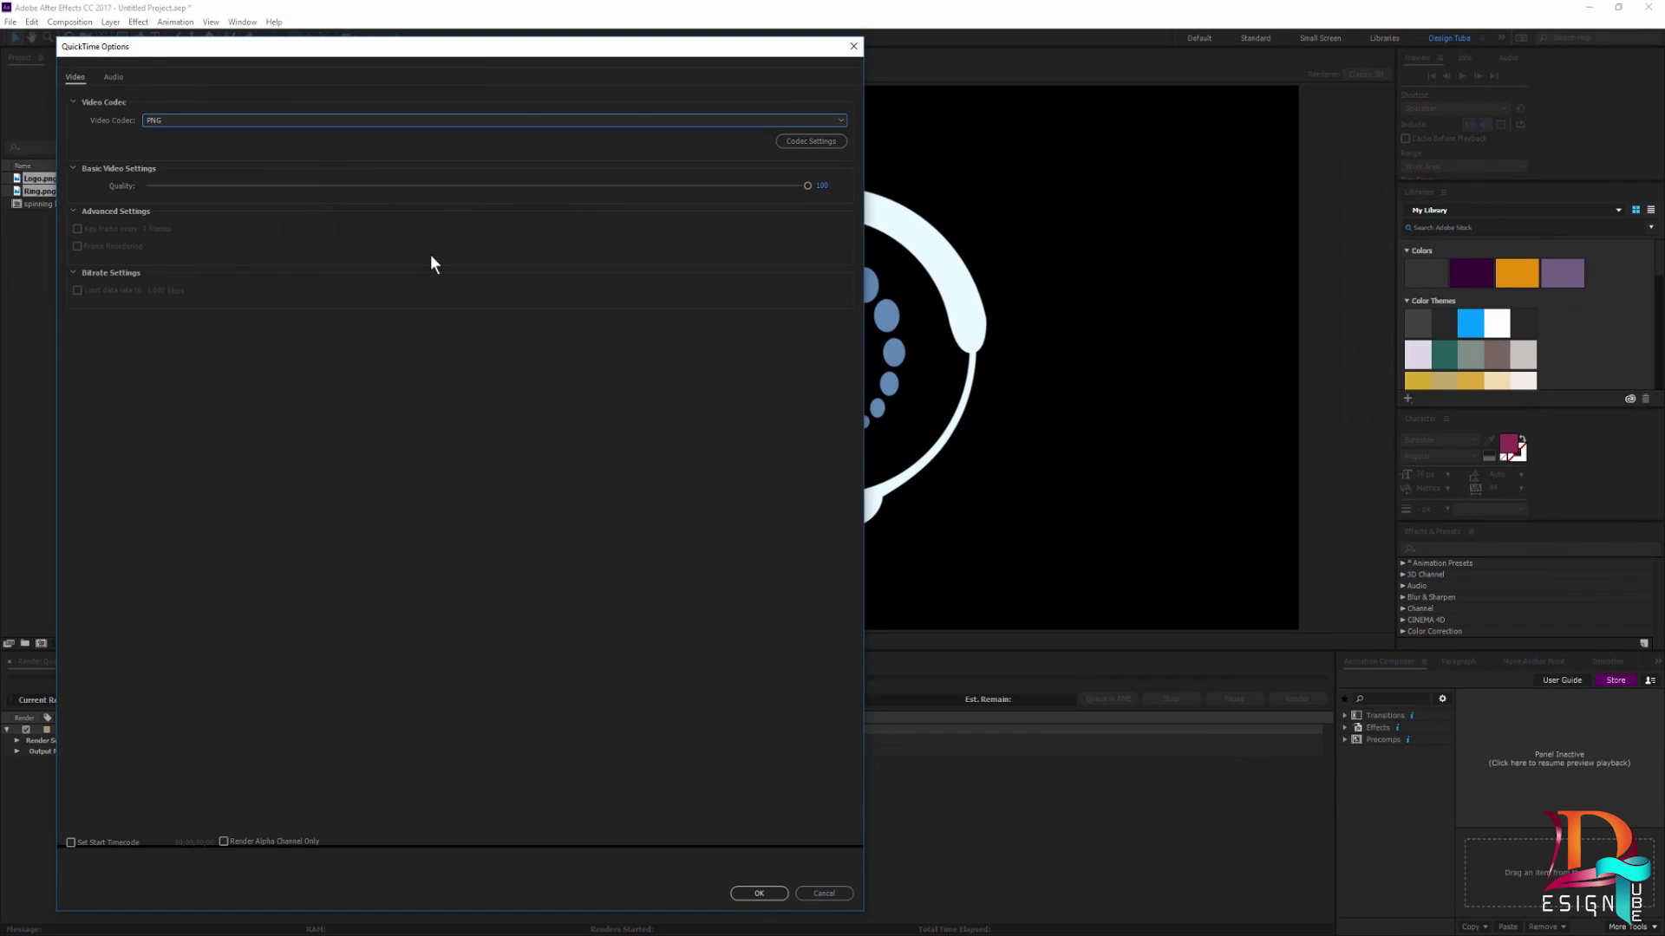
pyautogui.click(755, 893)
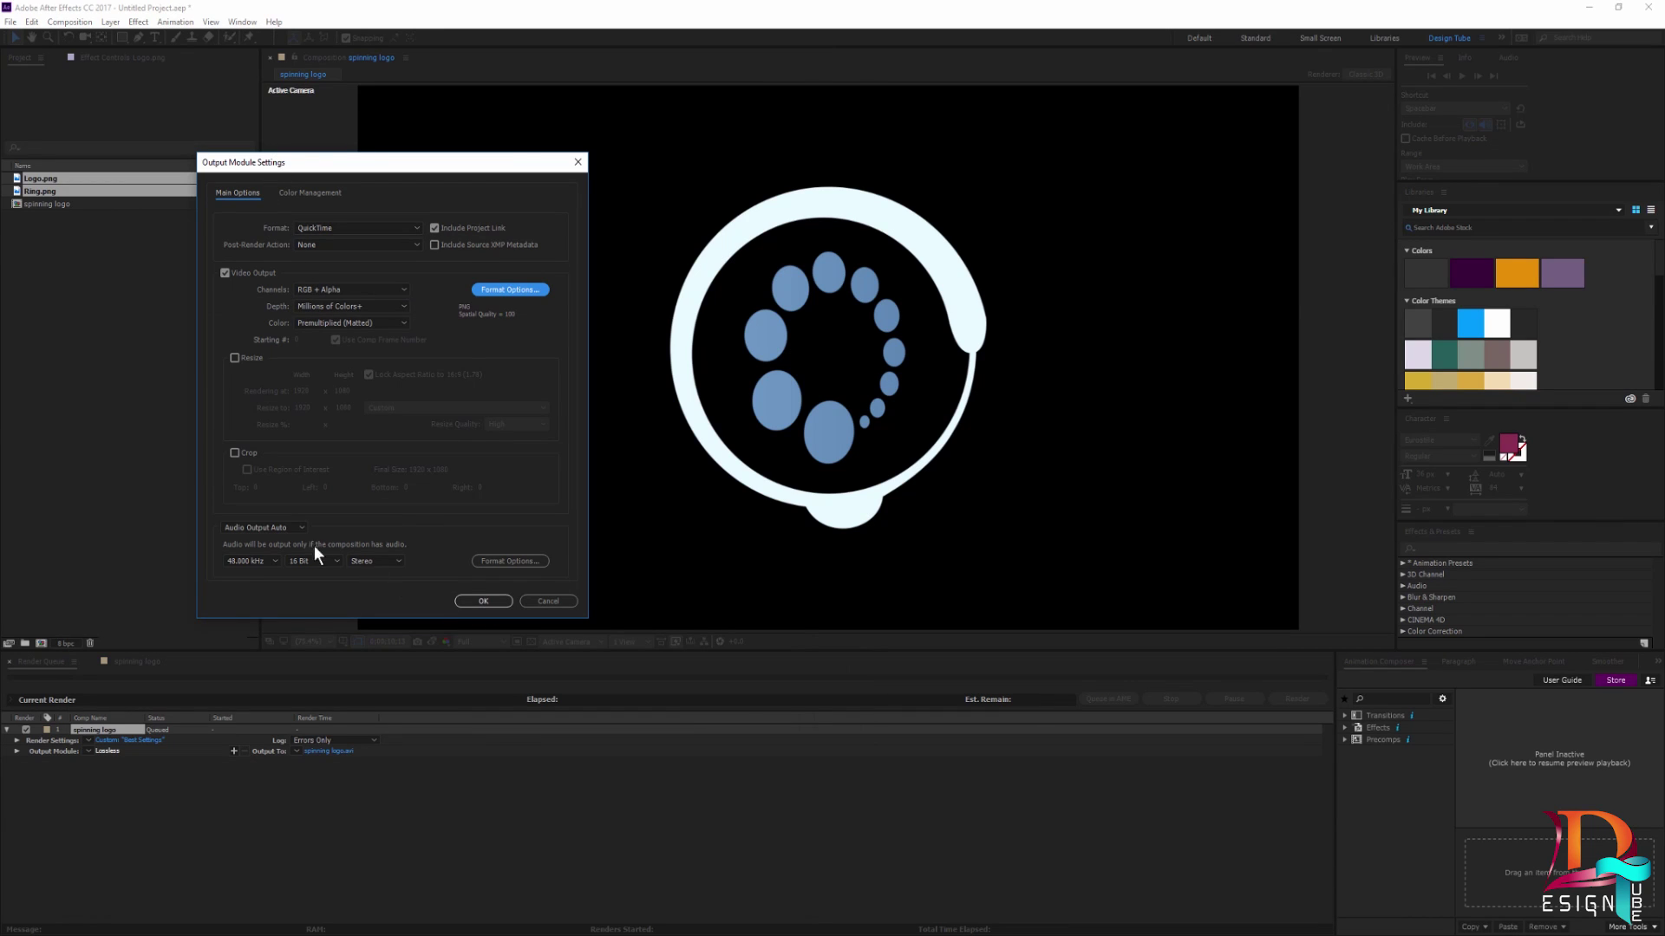
pyautogui.click(482, 600)
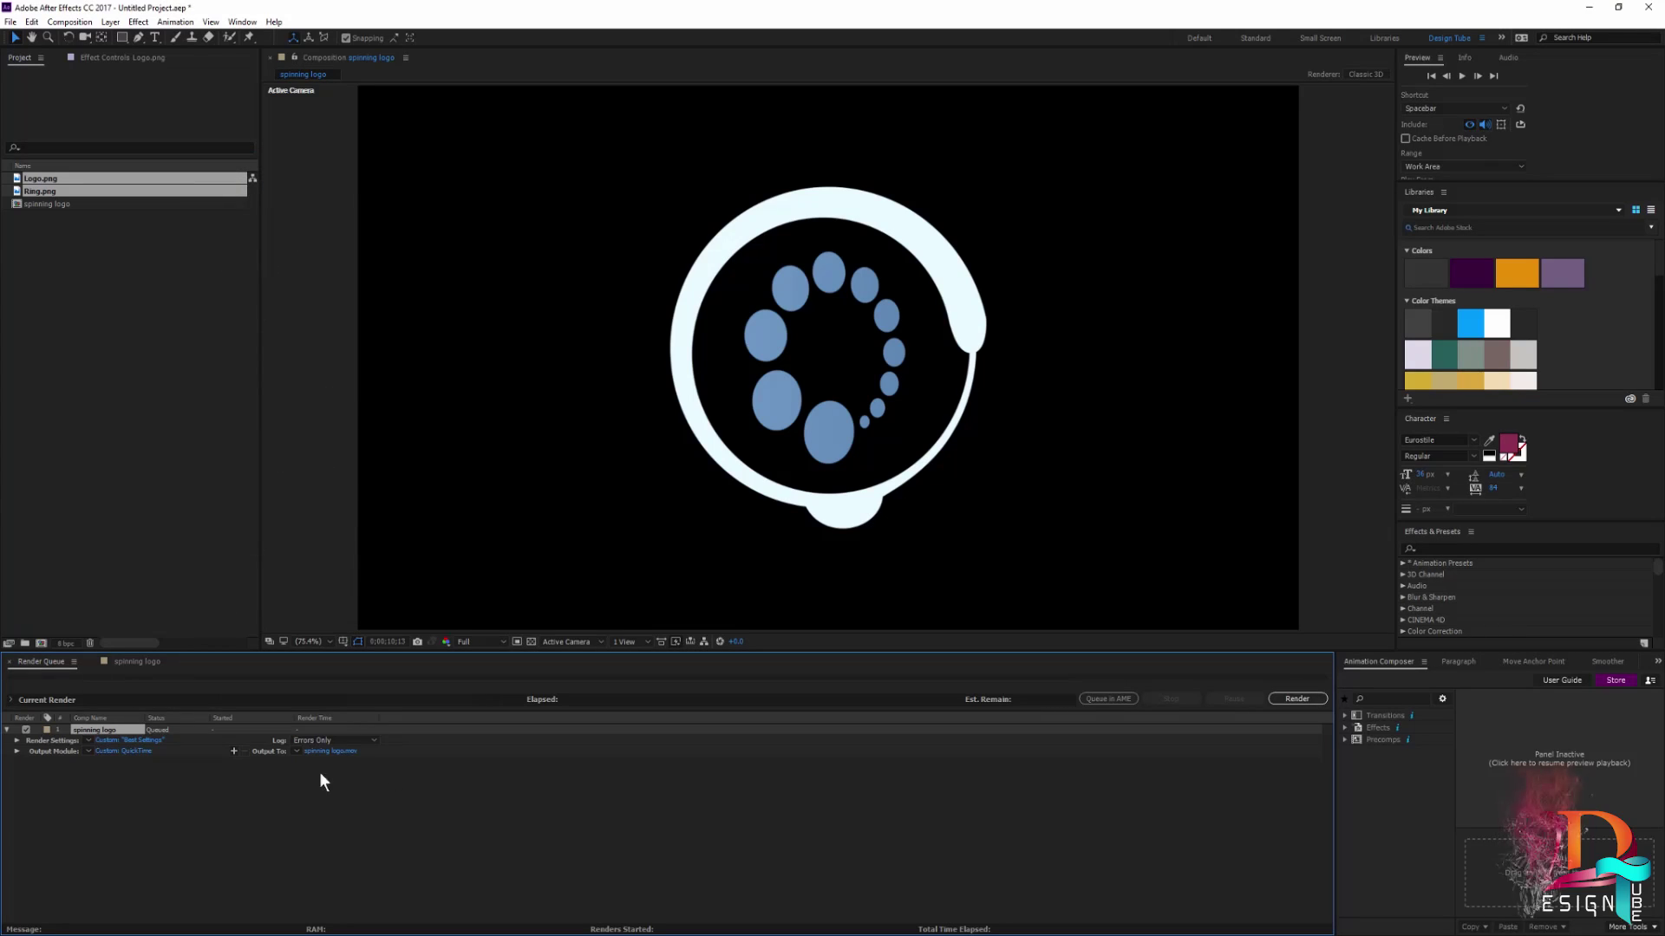
# Render the composition to a movie named 'spinning logo test'
pyautogui.click(329, 751)
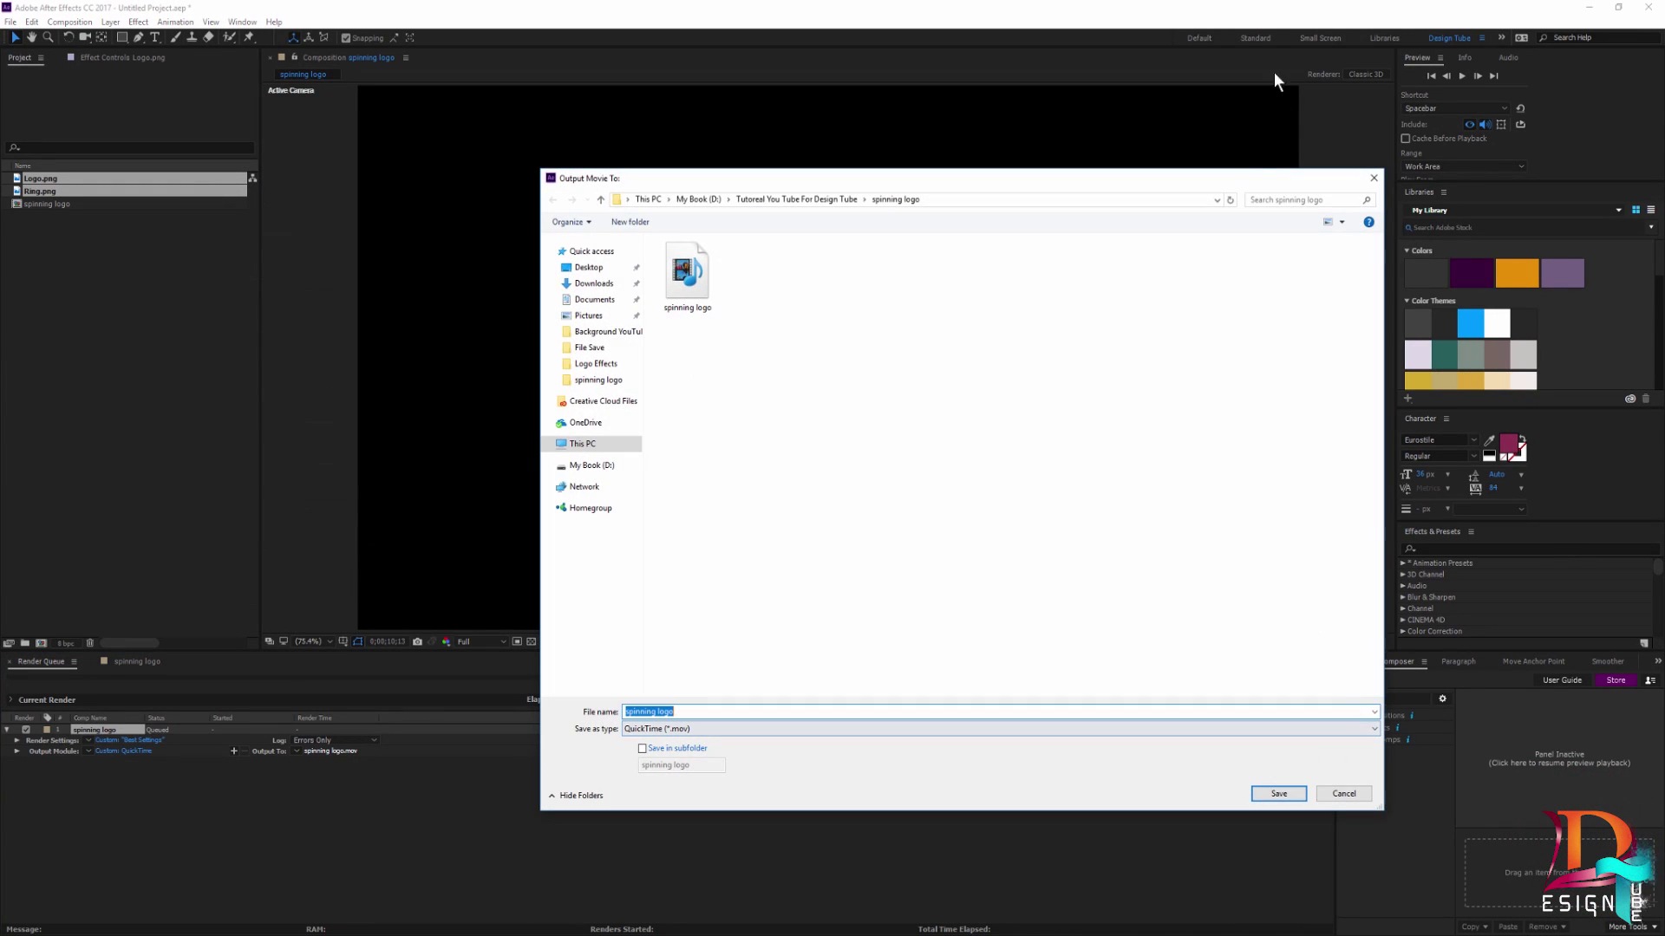
pyautogui.click(689, 711)
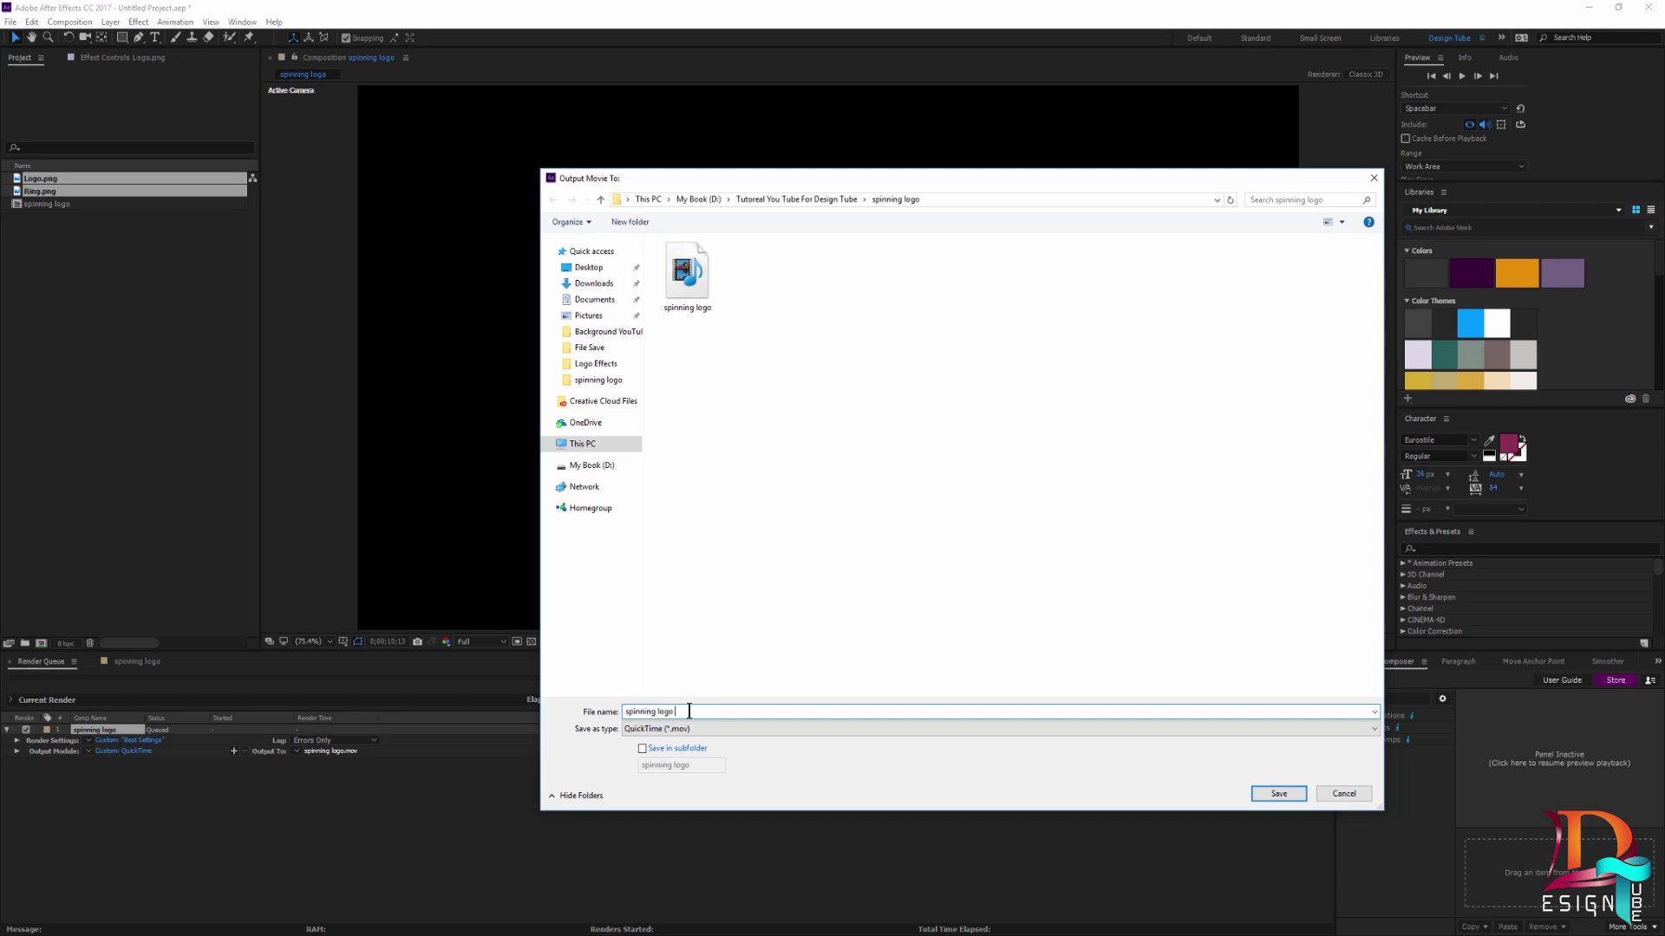
pyautogui.write('test')
pyautogui.click(1287, 796)
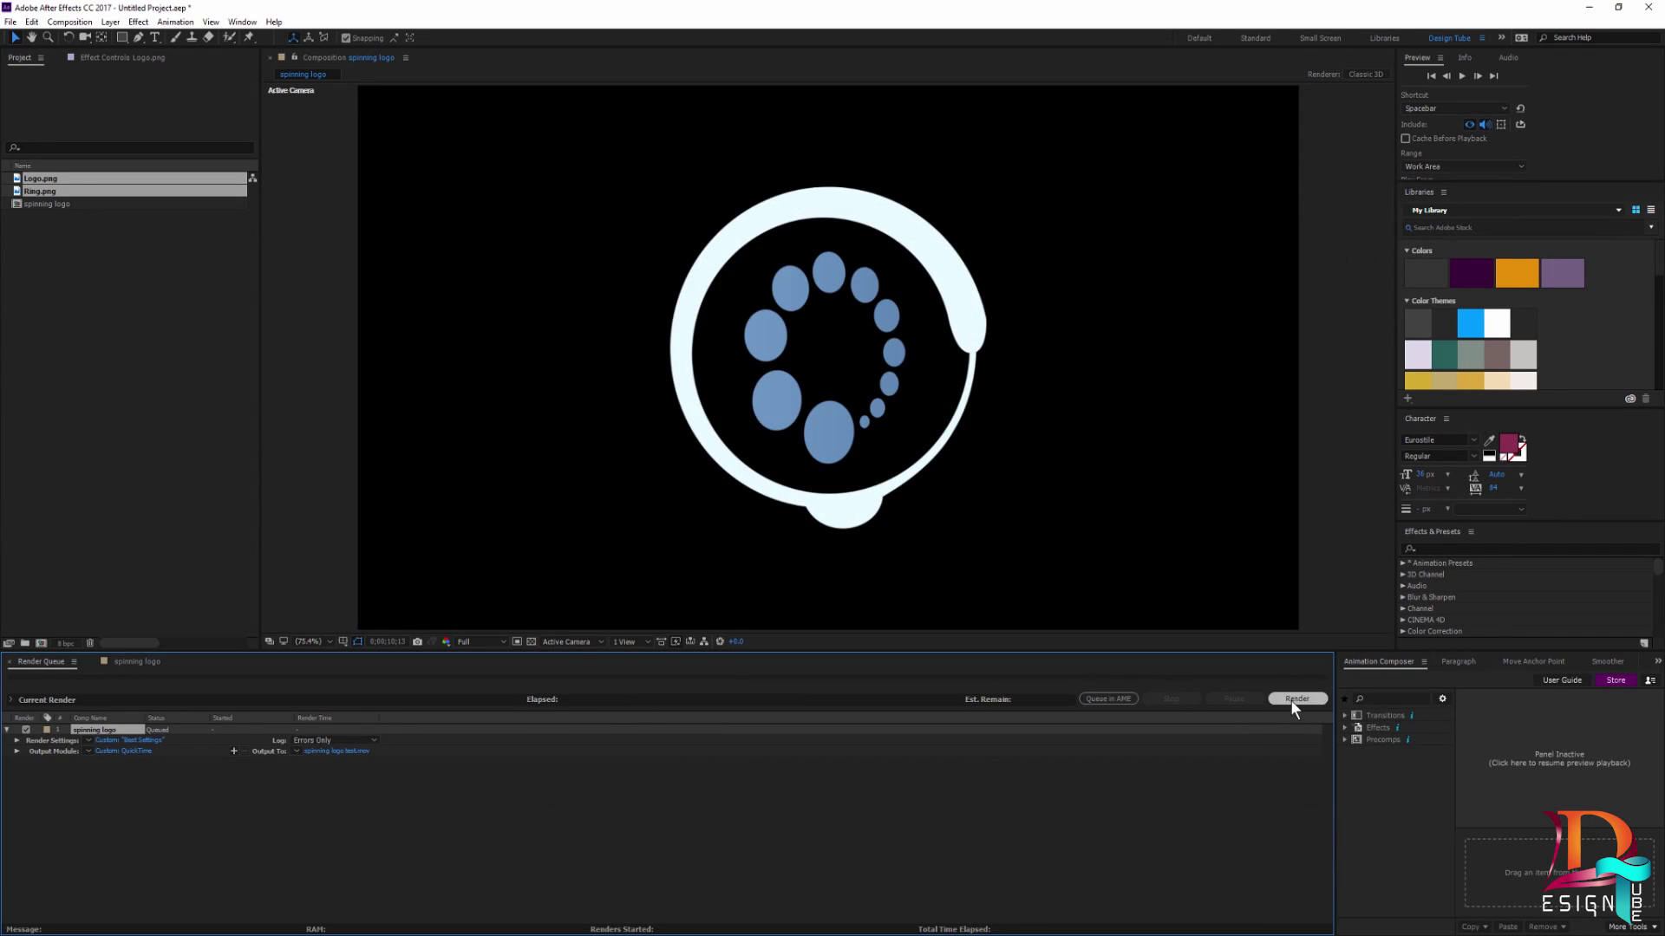
pyautogui.click(1290, 700)
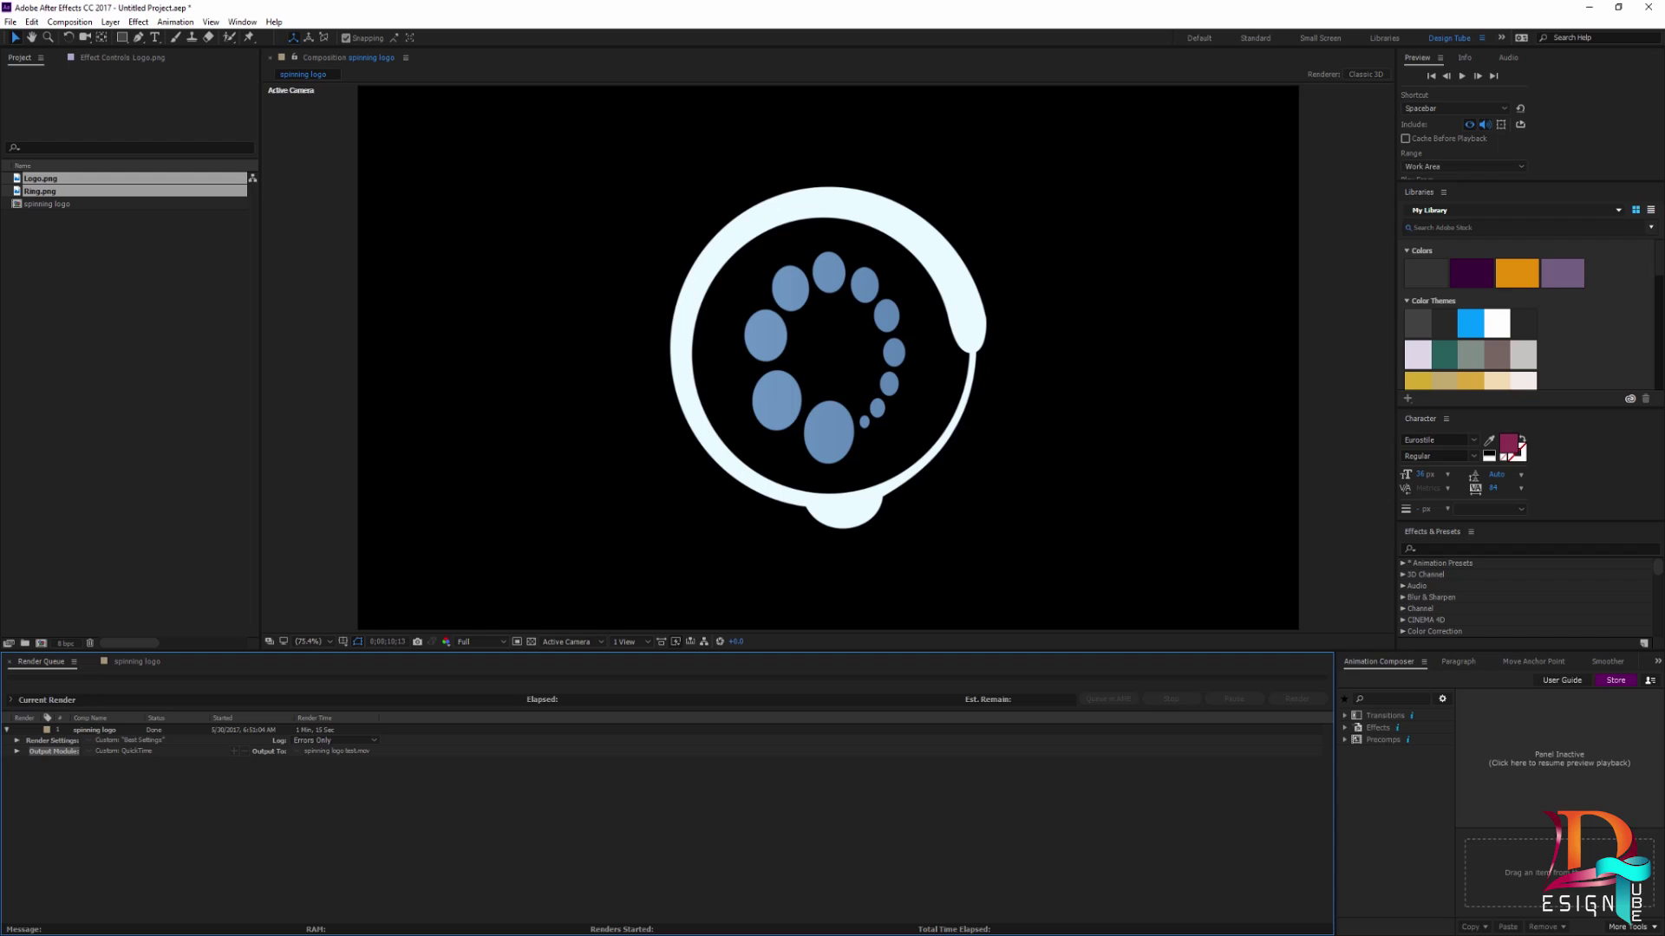
# Check the 24.3 MB spinning logo test movie in the spinning logo folder, then hide the folder
pyautogui.hotkey('alt', 'Tab')
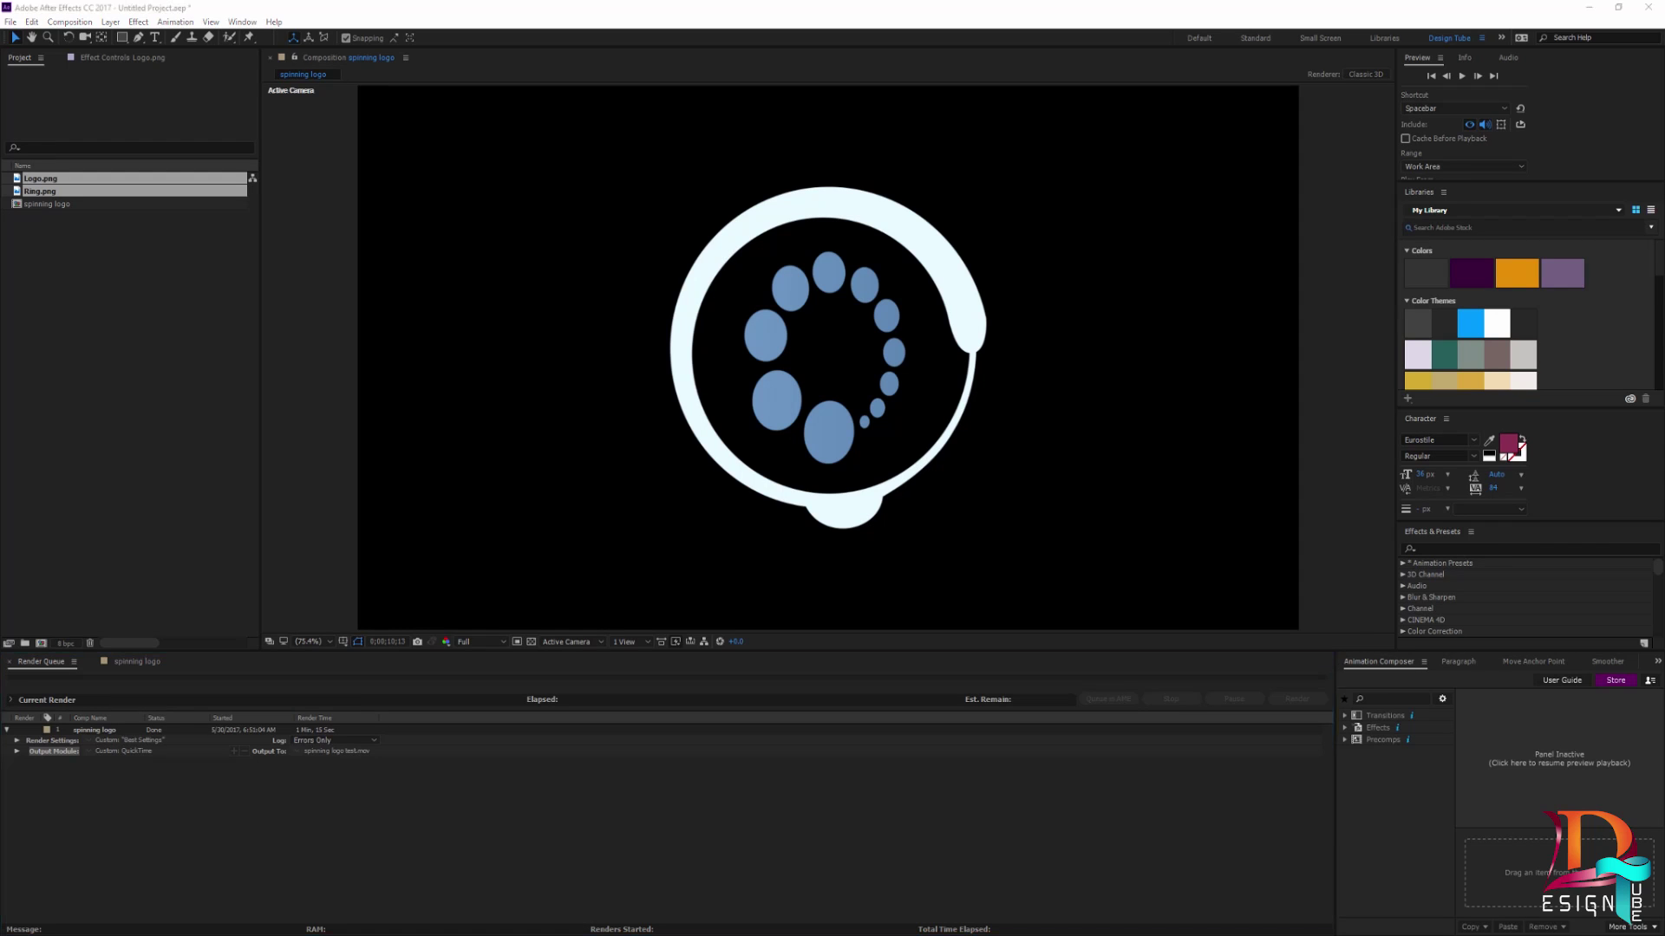
pyautogui.moveTo(962, 241); pyautogui.dragTo(354, 167)
pyautogui.click(559, 260)
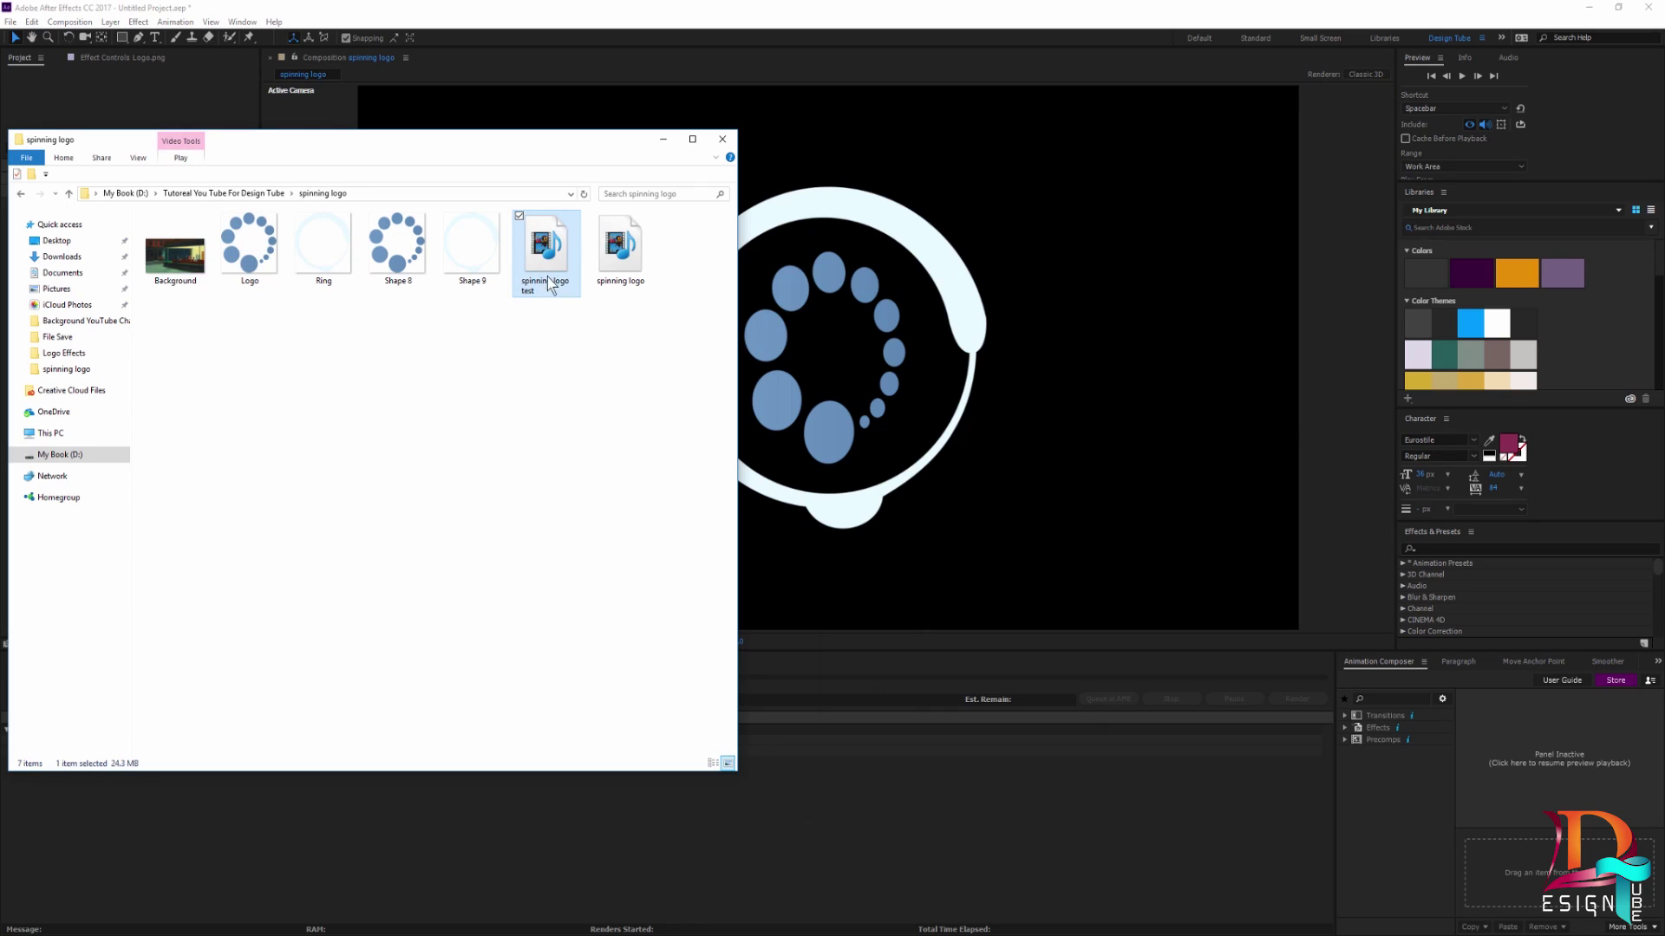
pyautogui.click(663, 141)
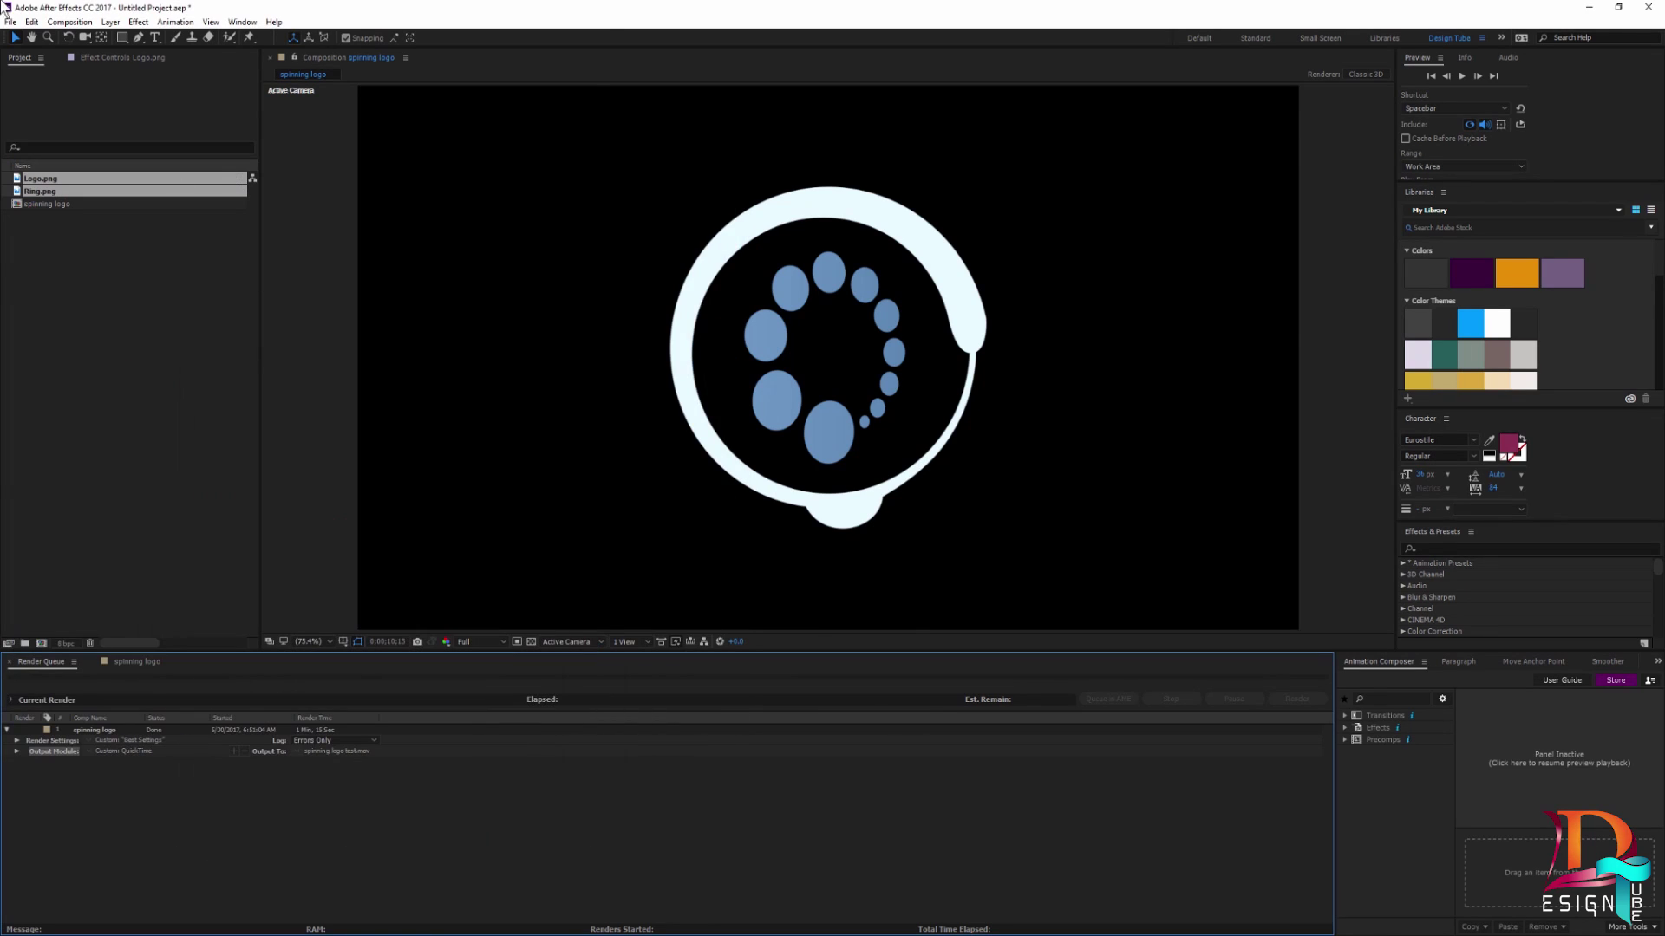
pyautogui.click(10, 21)
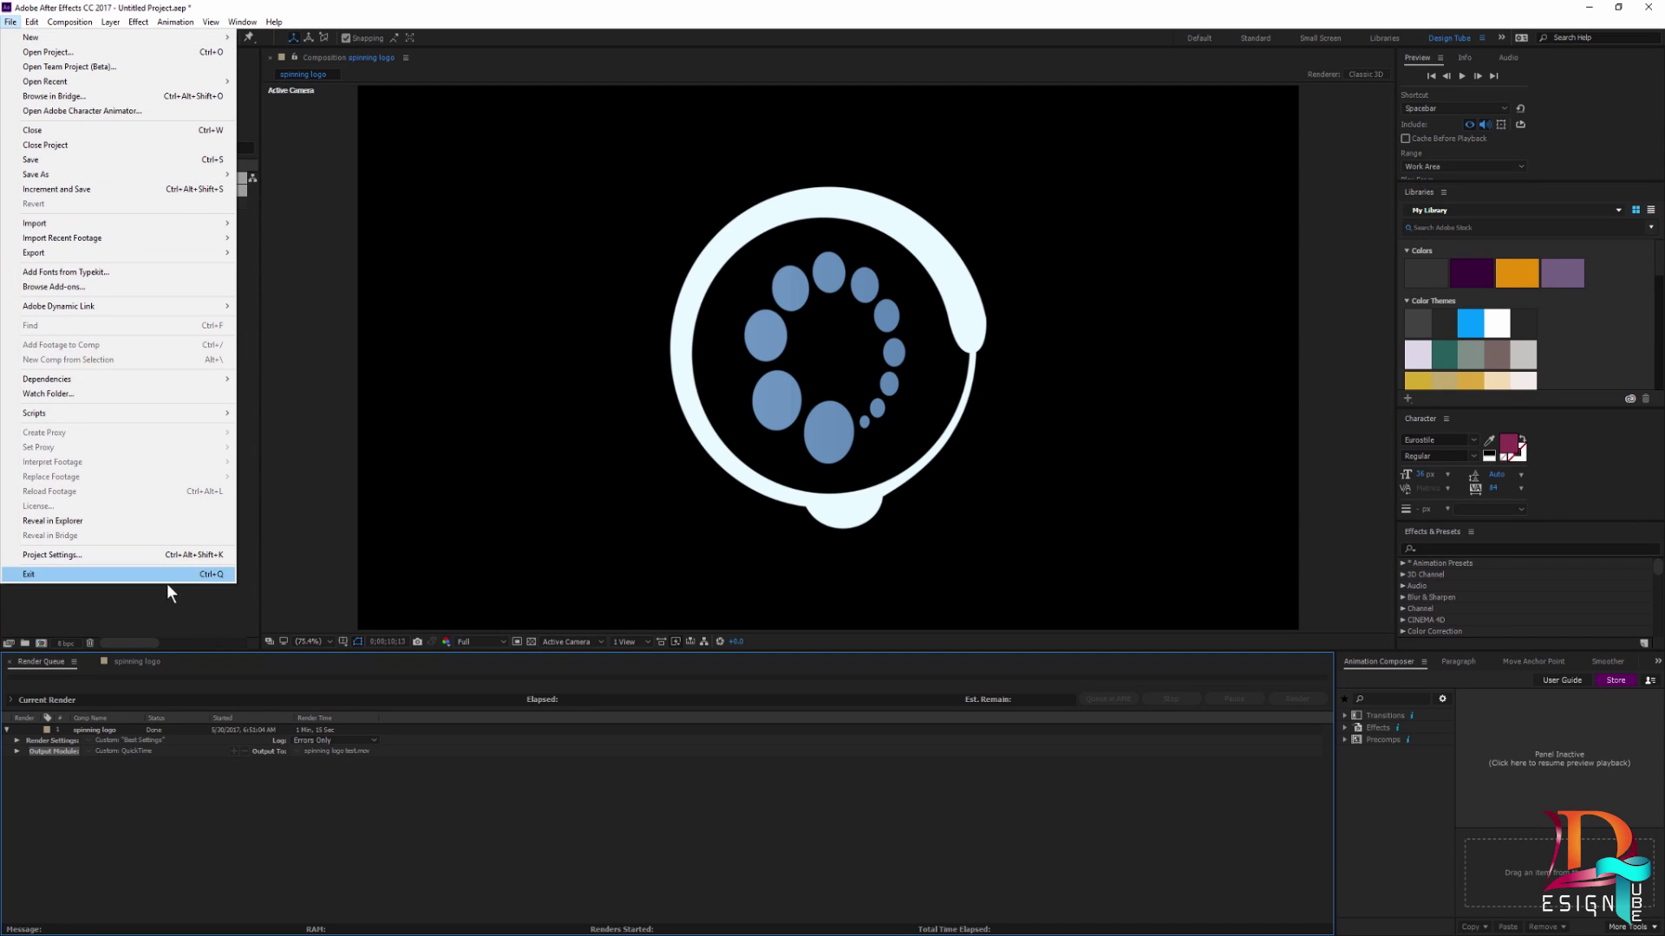
# Bring up the spinning logo composition timeline, then move to Premiere's project bin with Background.jpg
pyautogui.click(149, 664)
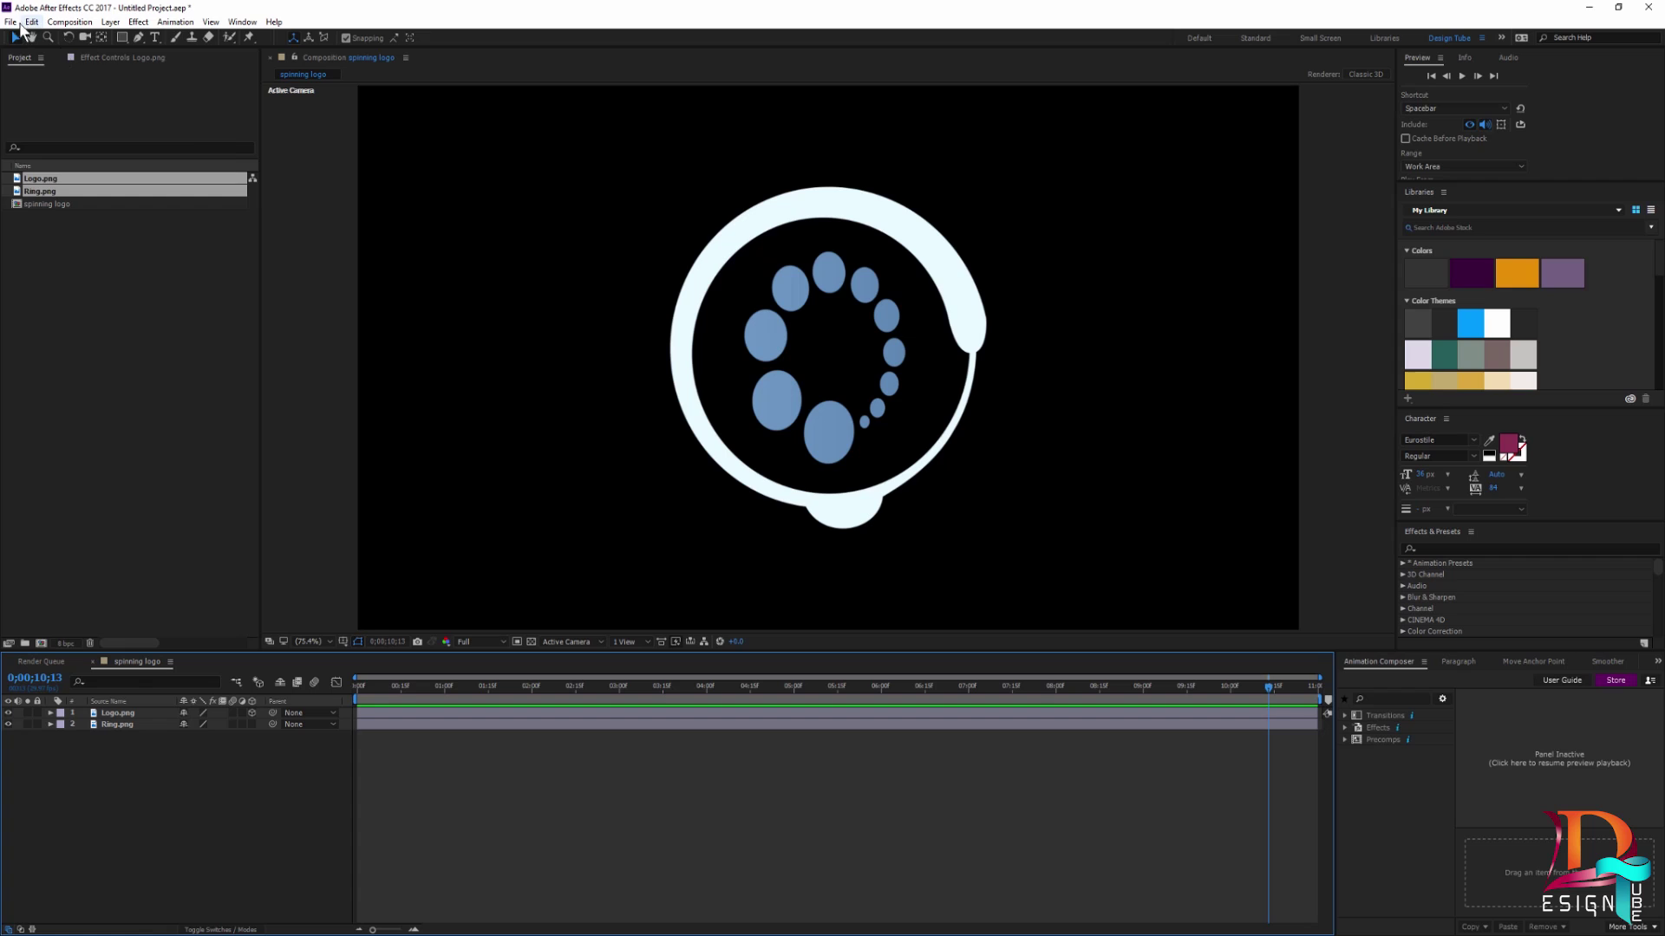
pyautogui.click(12, 21)
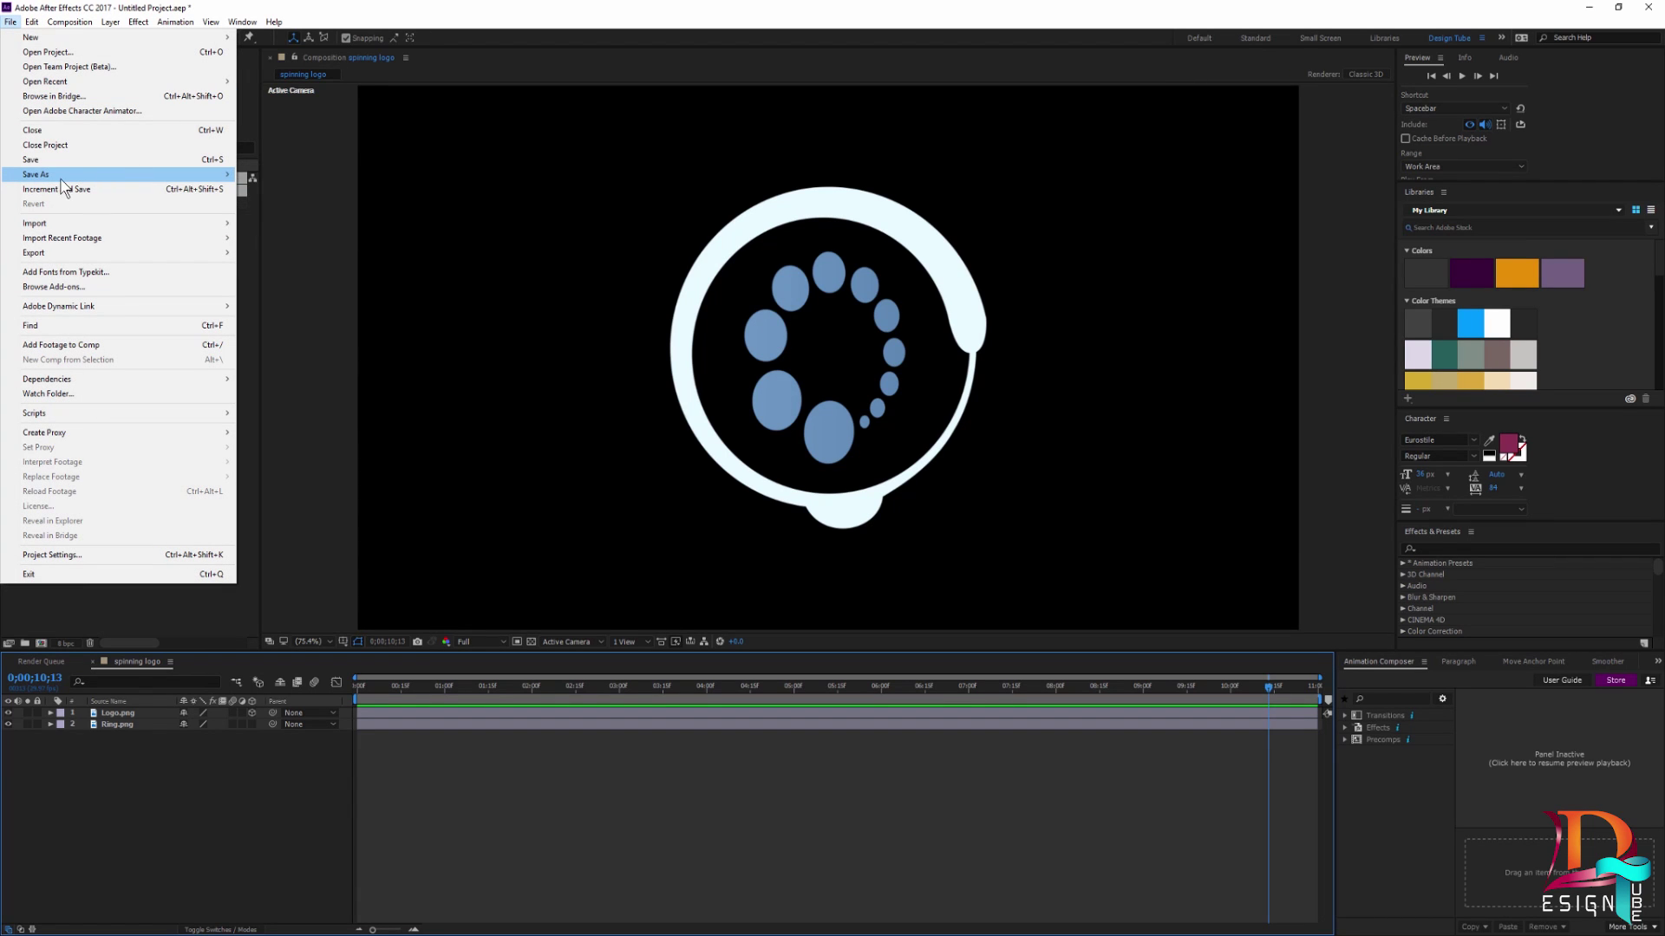
pyautogui.moveTo(76, 181)
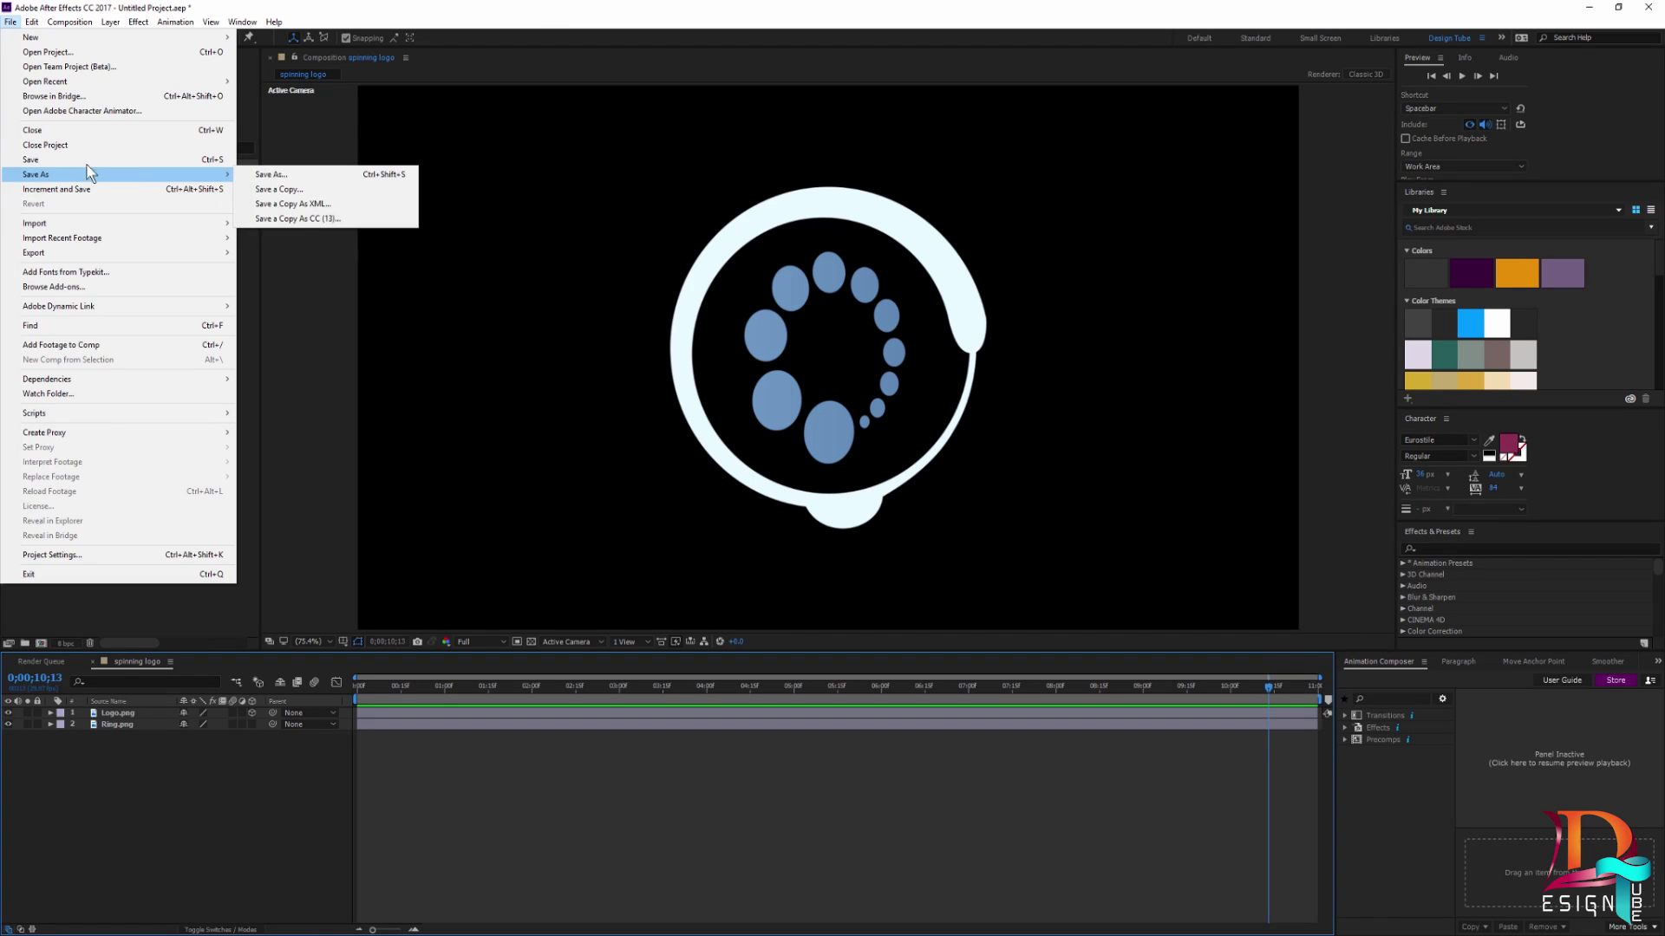
pyautogui.click(526, 18)
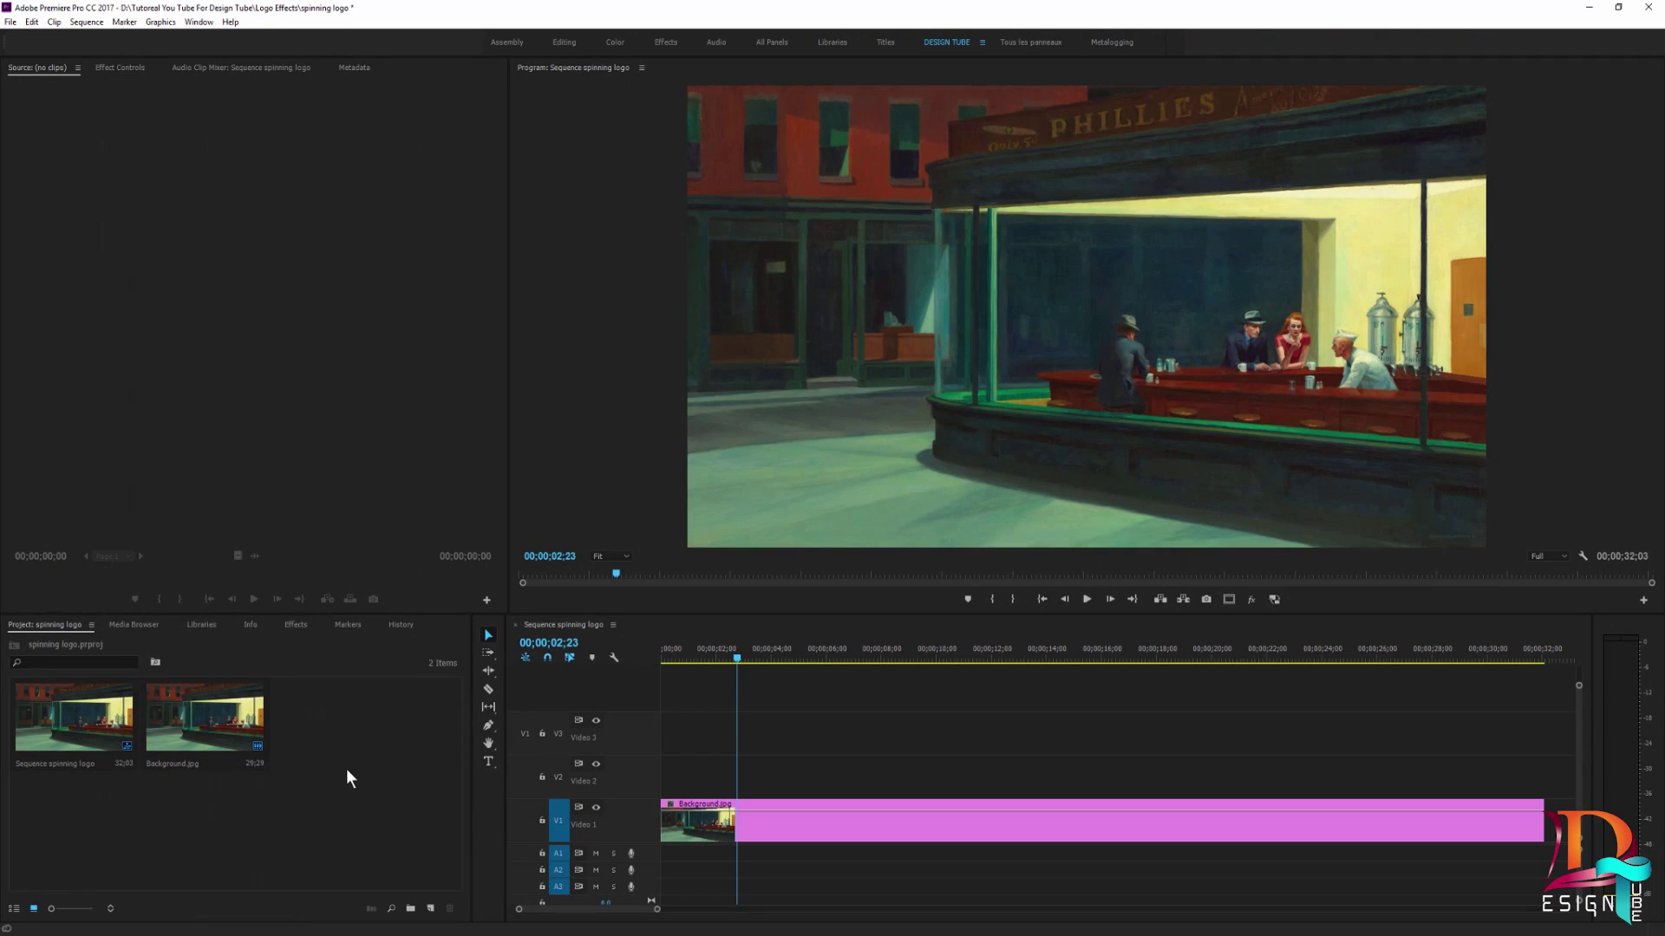
pyautogui.click(346, 770)
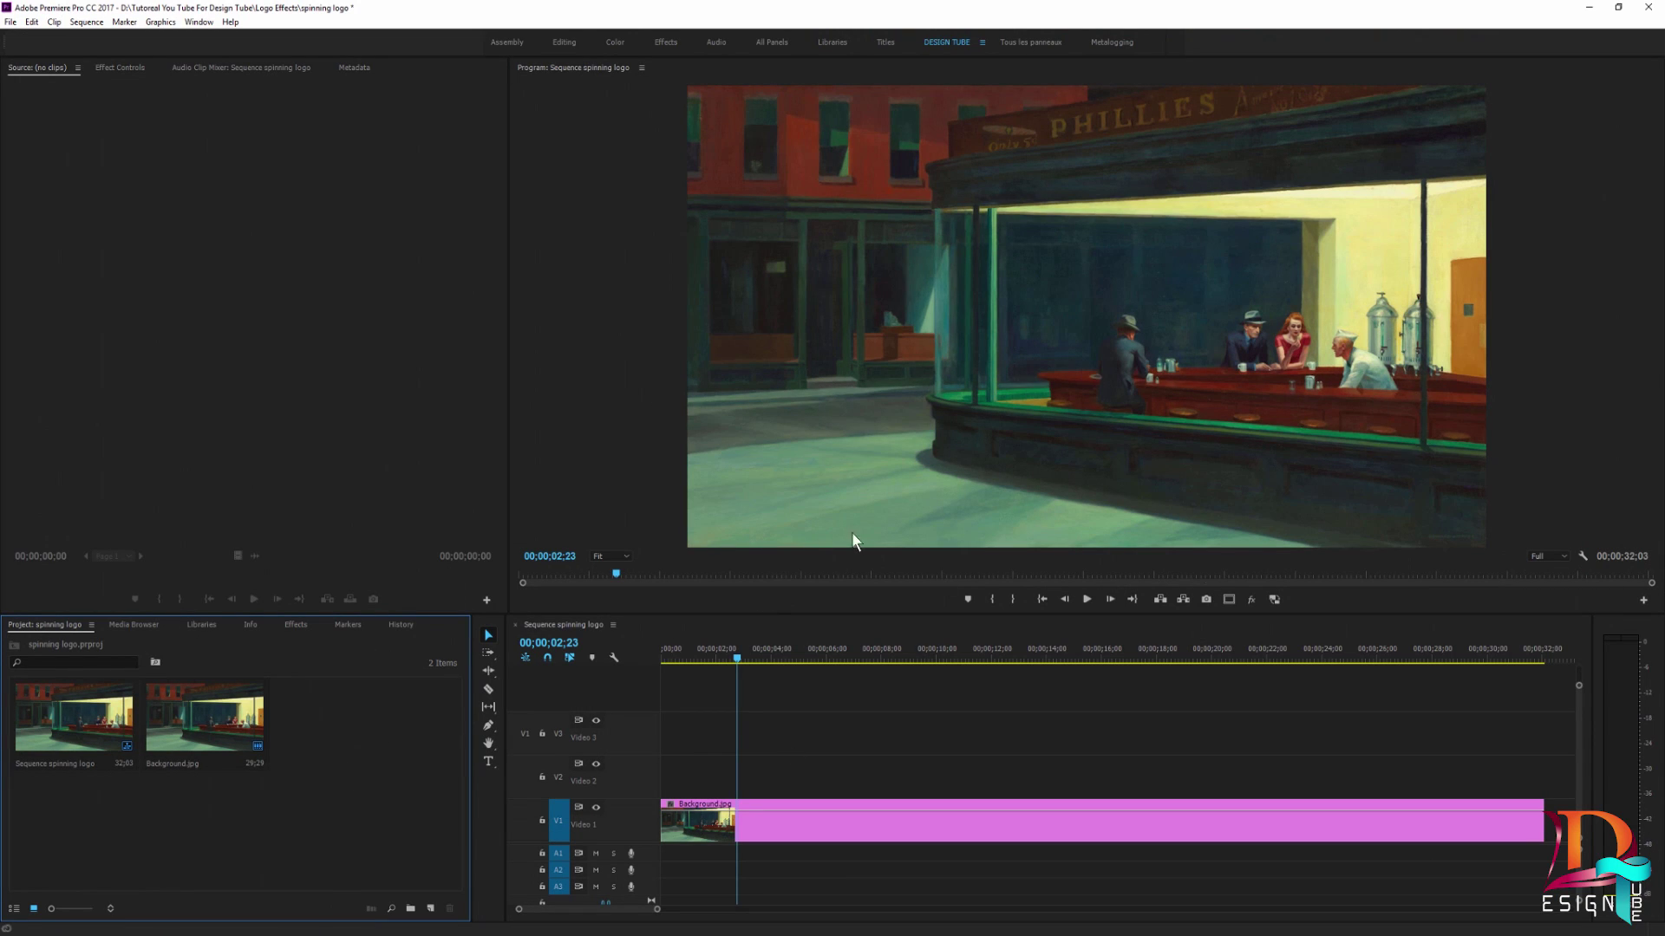
# Import spinning logo test.mov from the folder and place it on Video 2 above Background.jpg
pyautogui.moveTo(738, 659); pyautogui.dragTo(753, 659)
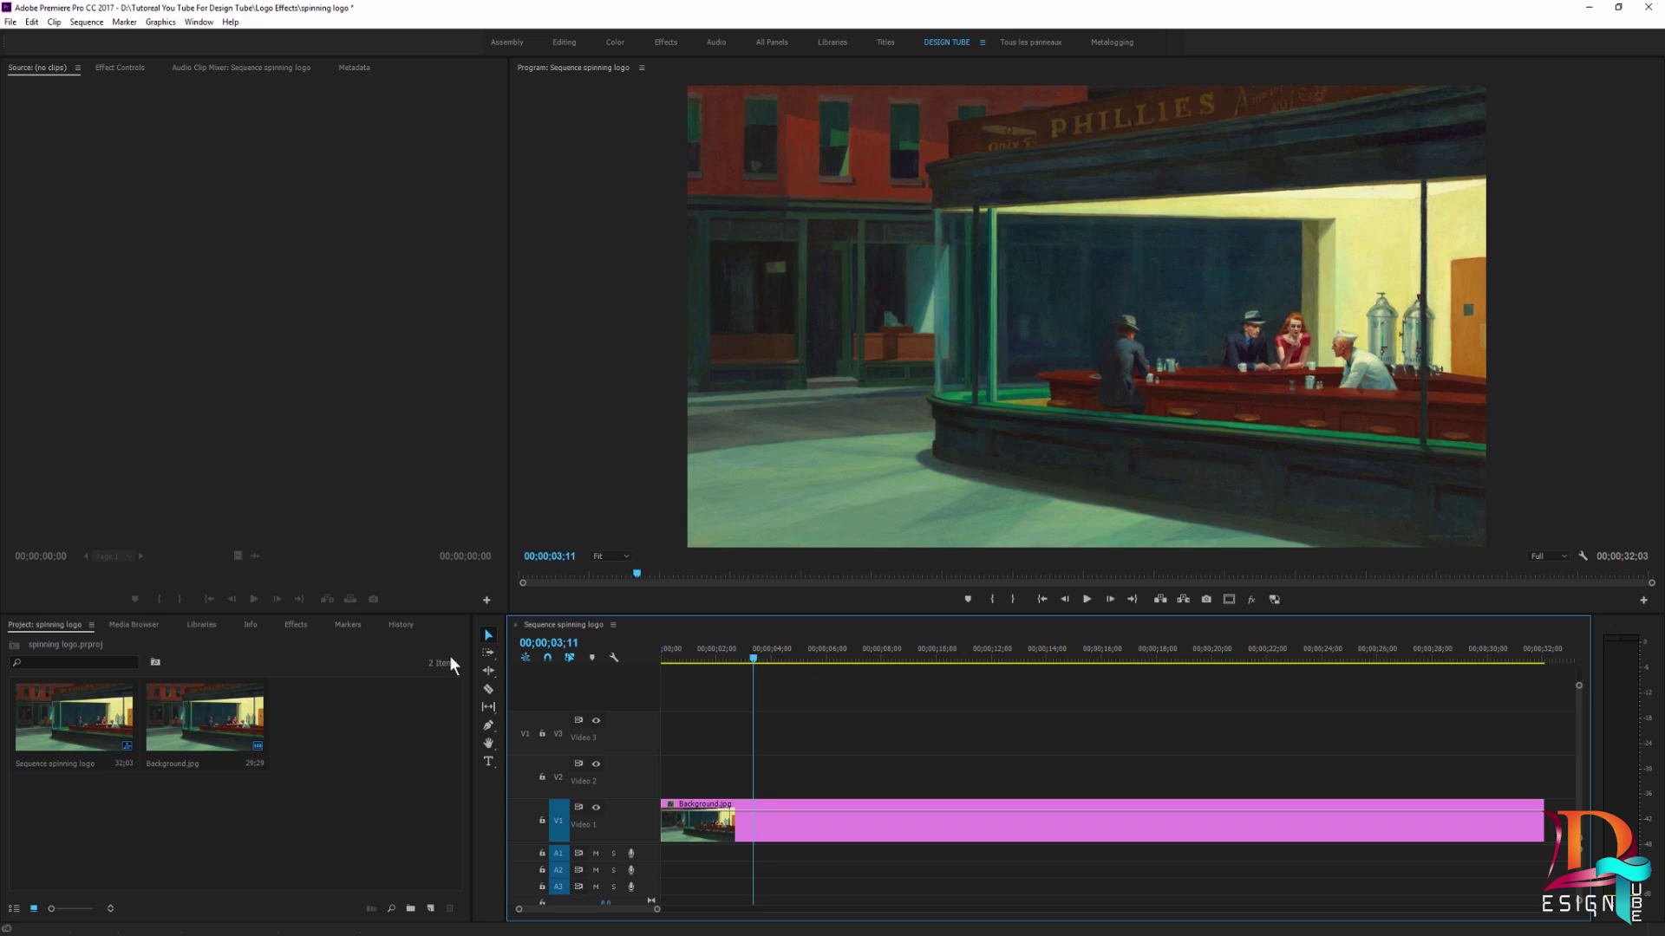
pyautogui.doubleClick(330, 722)
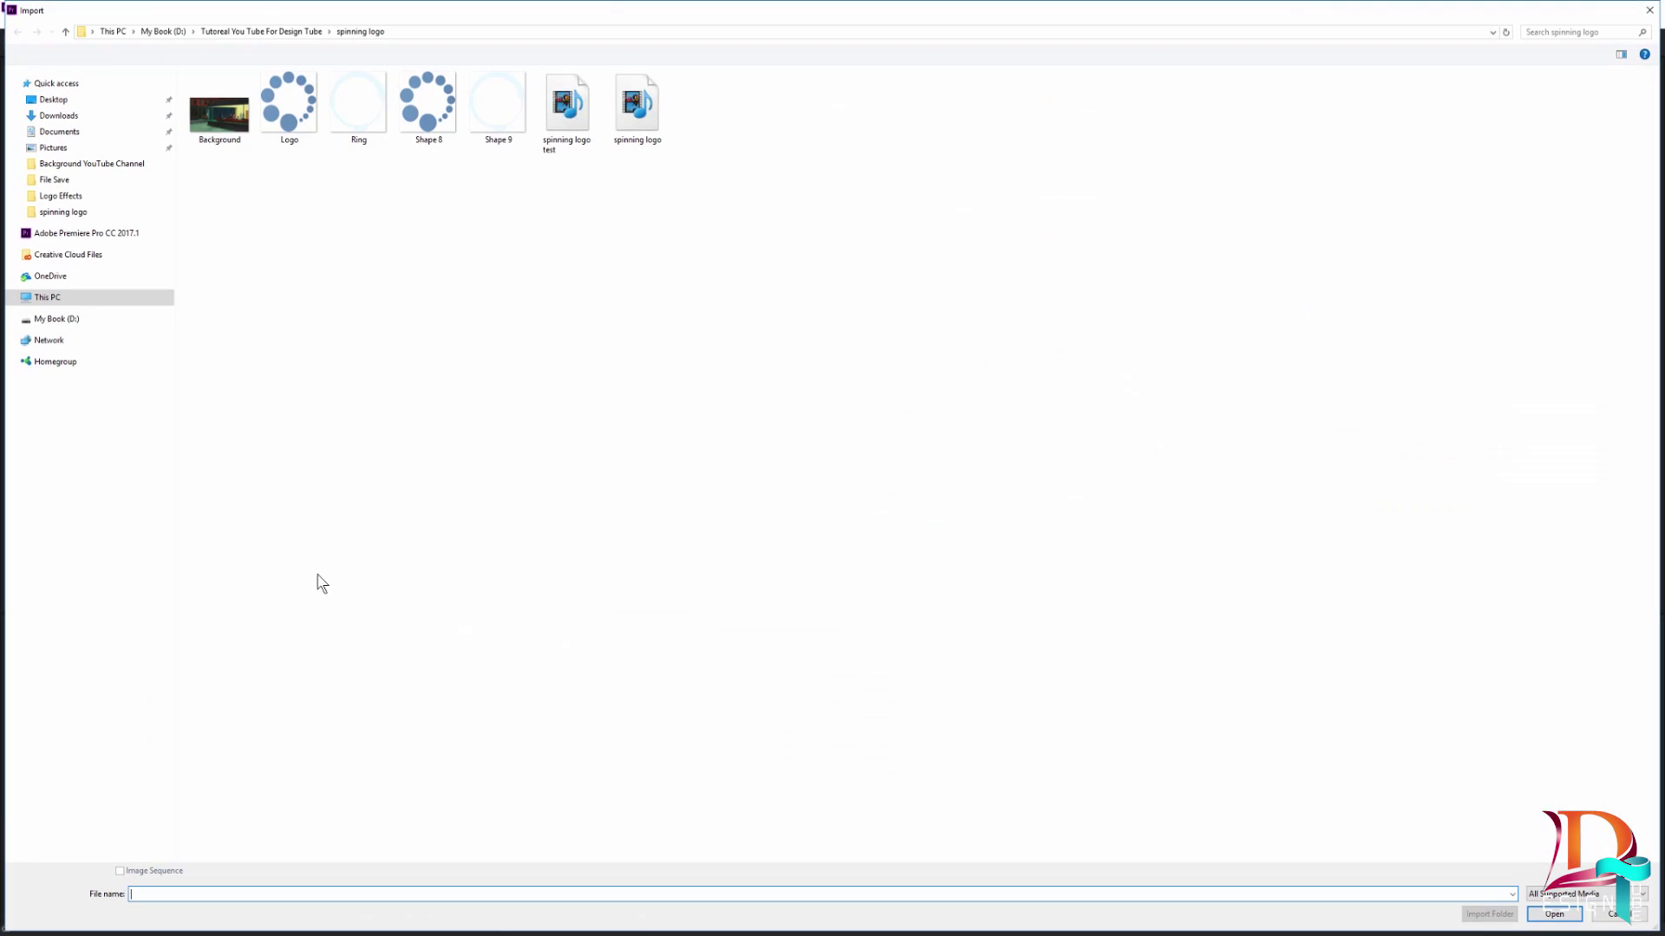
pyautogui.click(1649, 10)
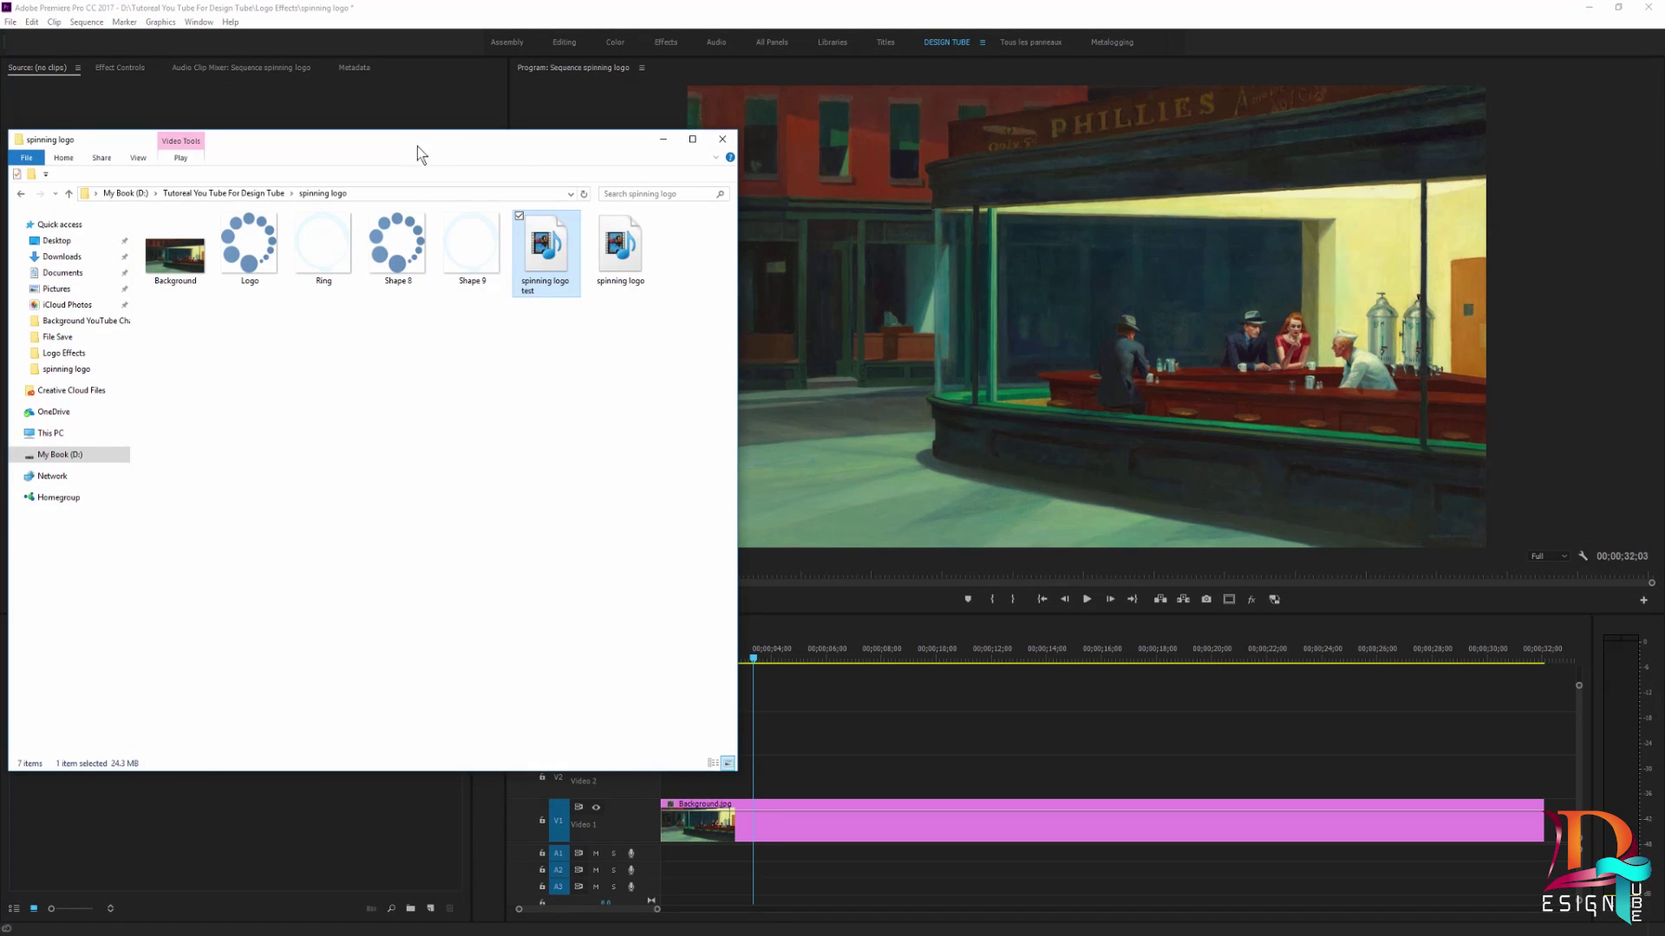
pyautogui.moveTo(418, 148); pyautogui.dragTo(1280, 152)
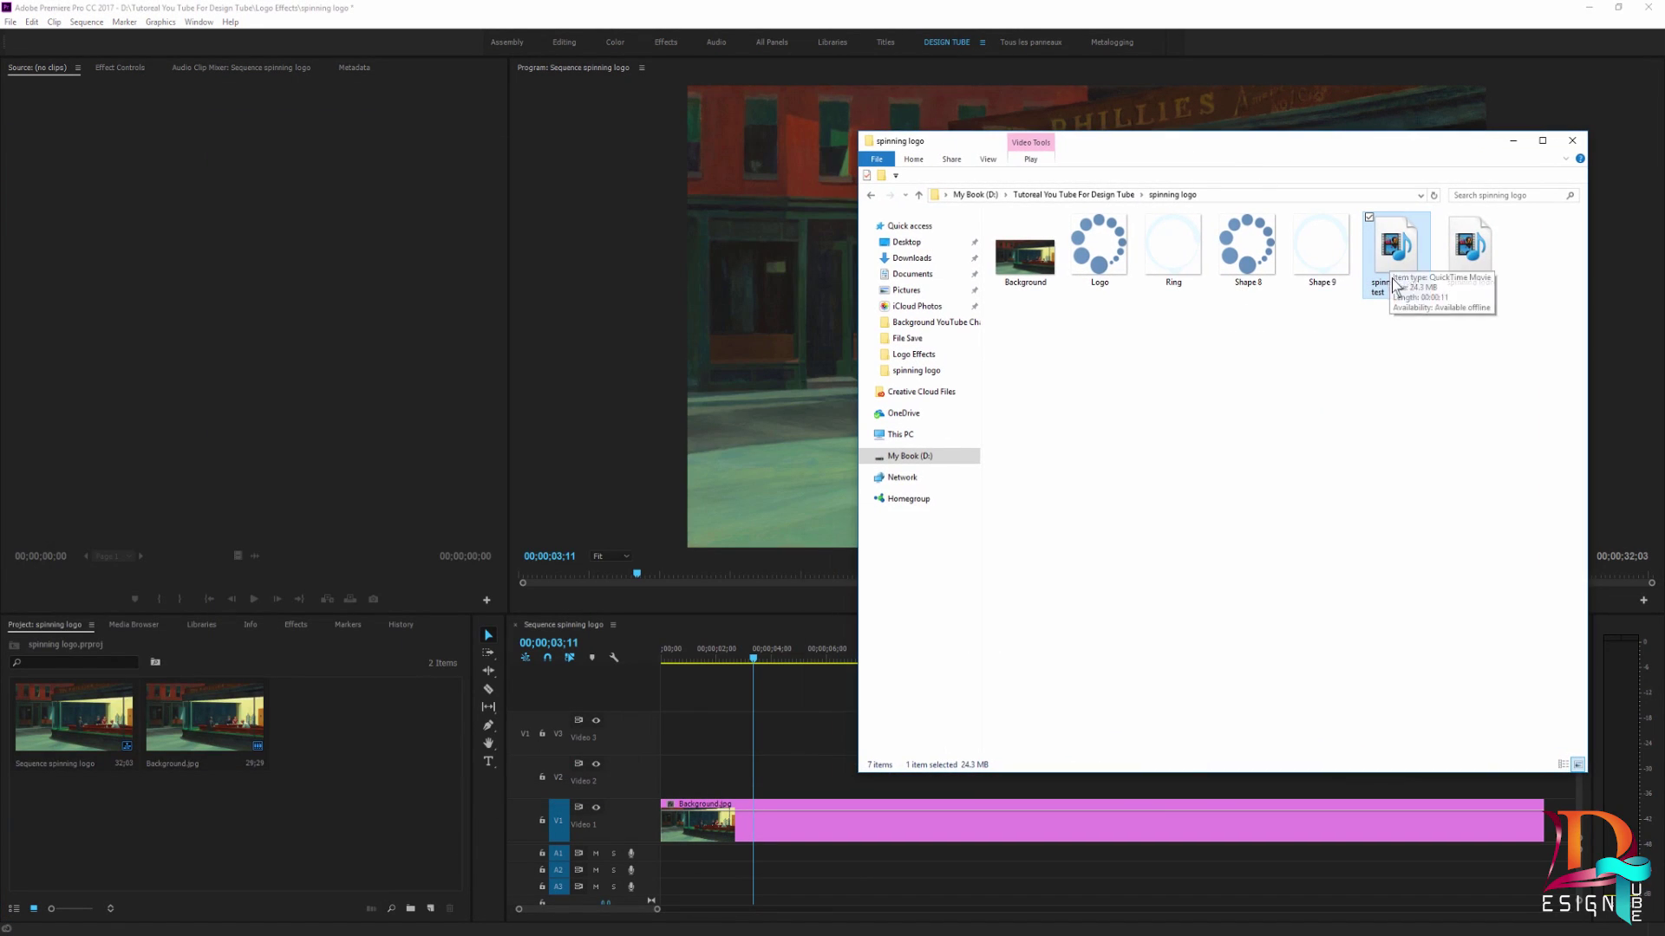
pyautogui.moveTo(1392, 269); pyautogui.dragTo(359, 763)
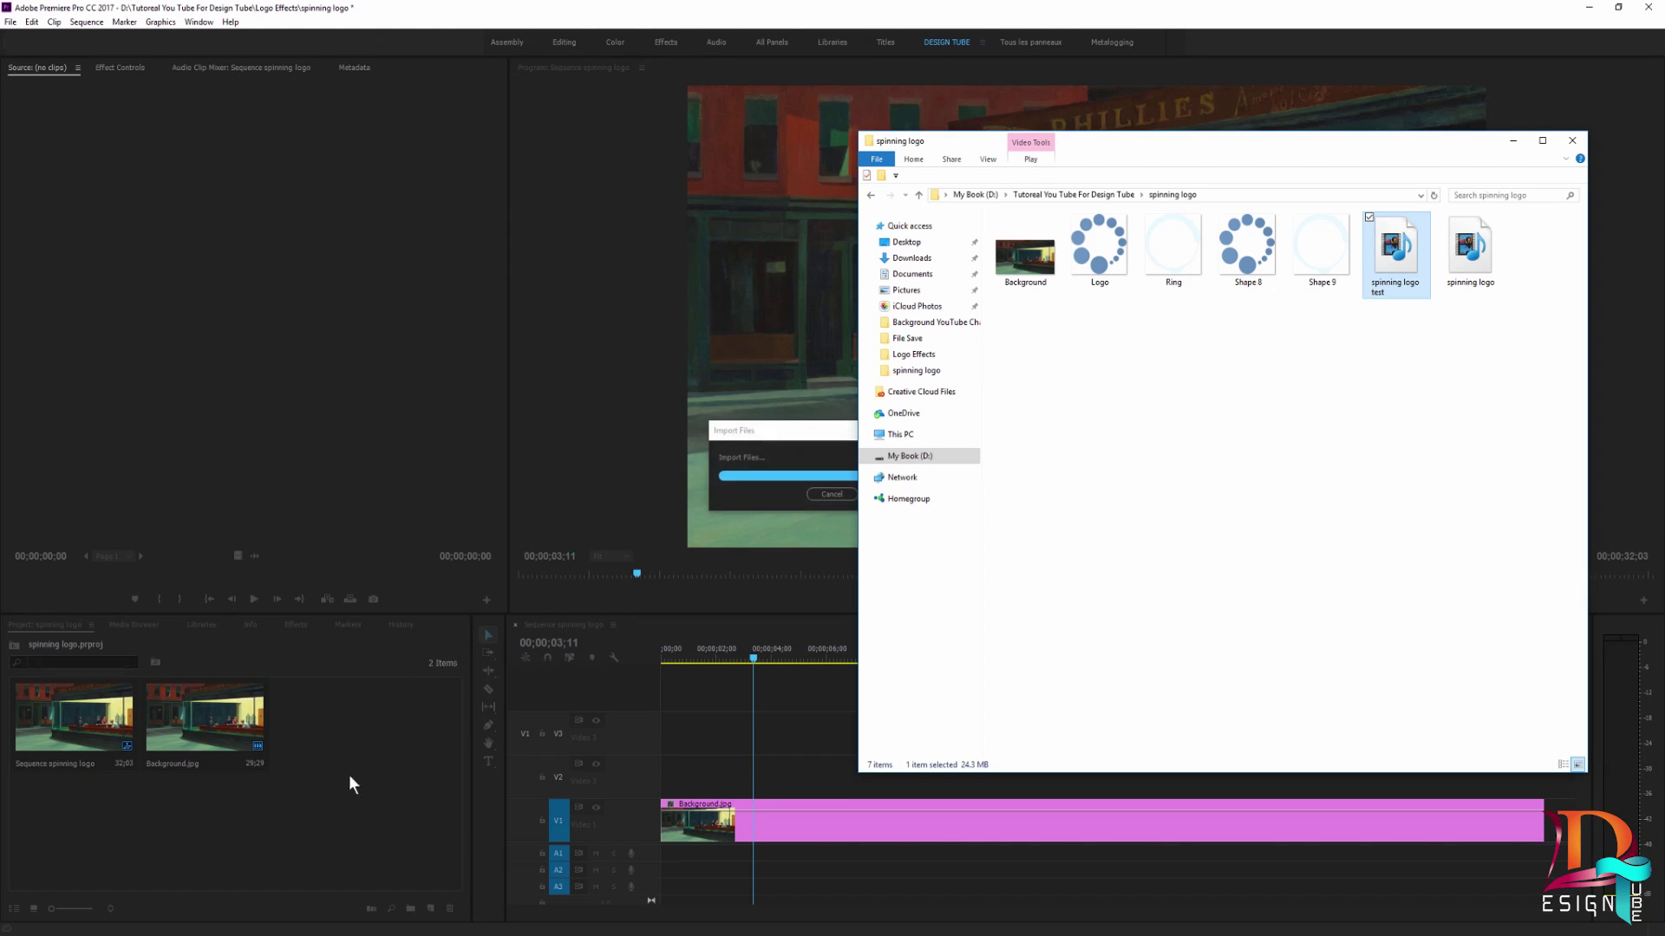
pyautogui.click(1513, 140)
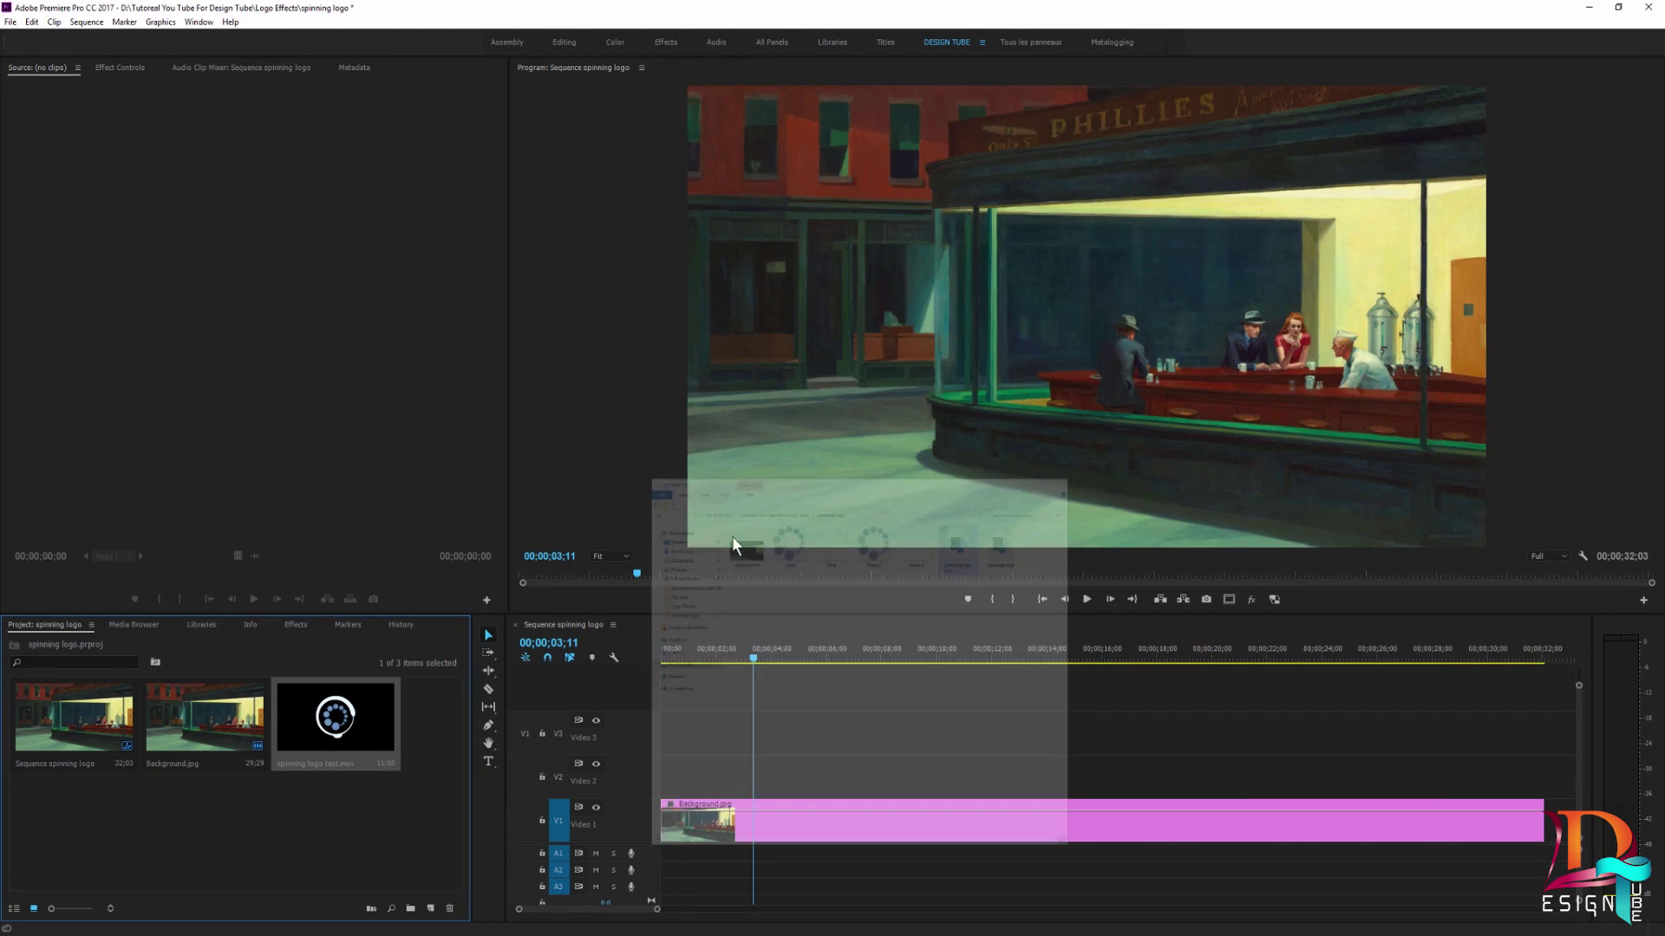
pyautogui.moveTo(336, 724)
pyautogui.mouseDown()
pyautogui.moveTo(698, 739)
pyautogui.moveTo(657, 780)
pyautogui.mouseUp()
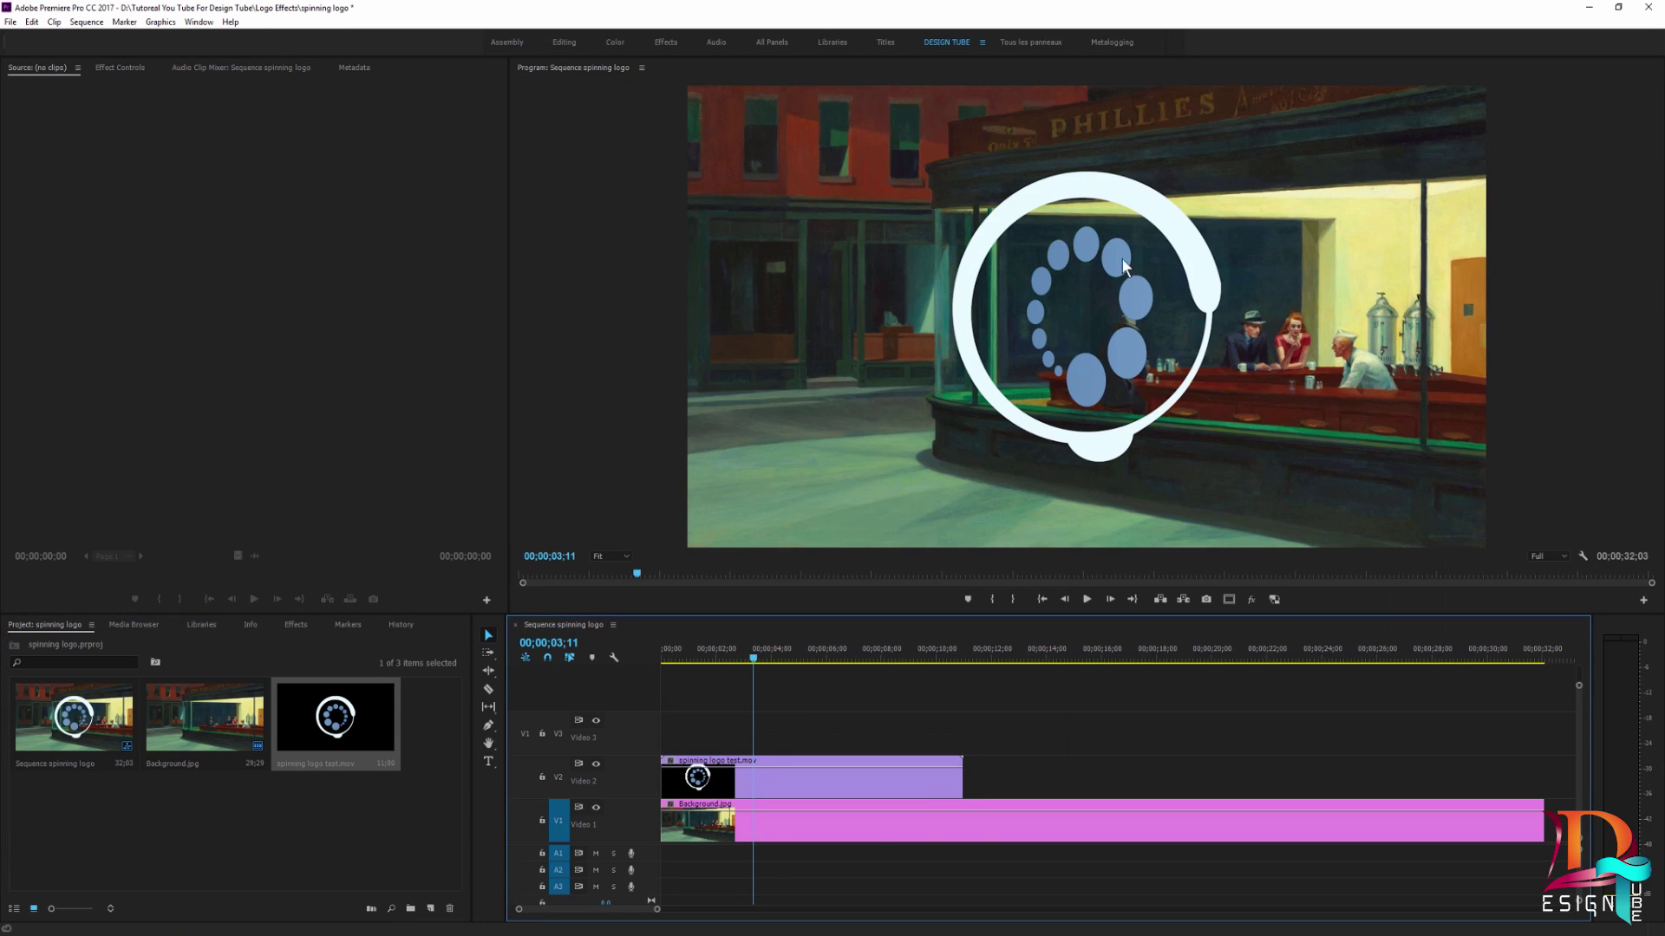
# Preview the logo spinning over the diner painting, stop at 00;00;07;07, and select the clip
pyautogui.moveTo(752, 661)
pyautogui.mouseDown()
pyautogui.moveTo(785, 663)
pyautogui.moveTo(662, 661)
pyautogui.mouseUp()
pyautogui.click(1086, 599)
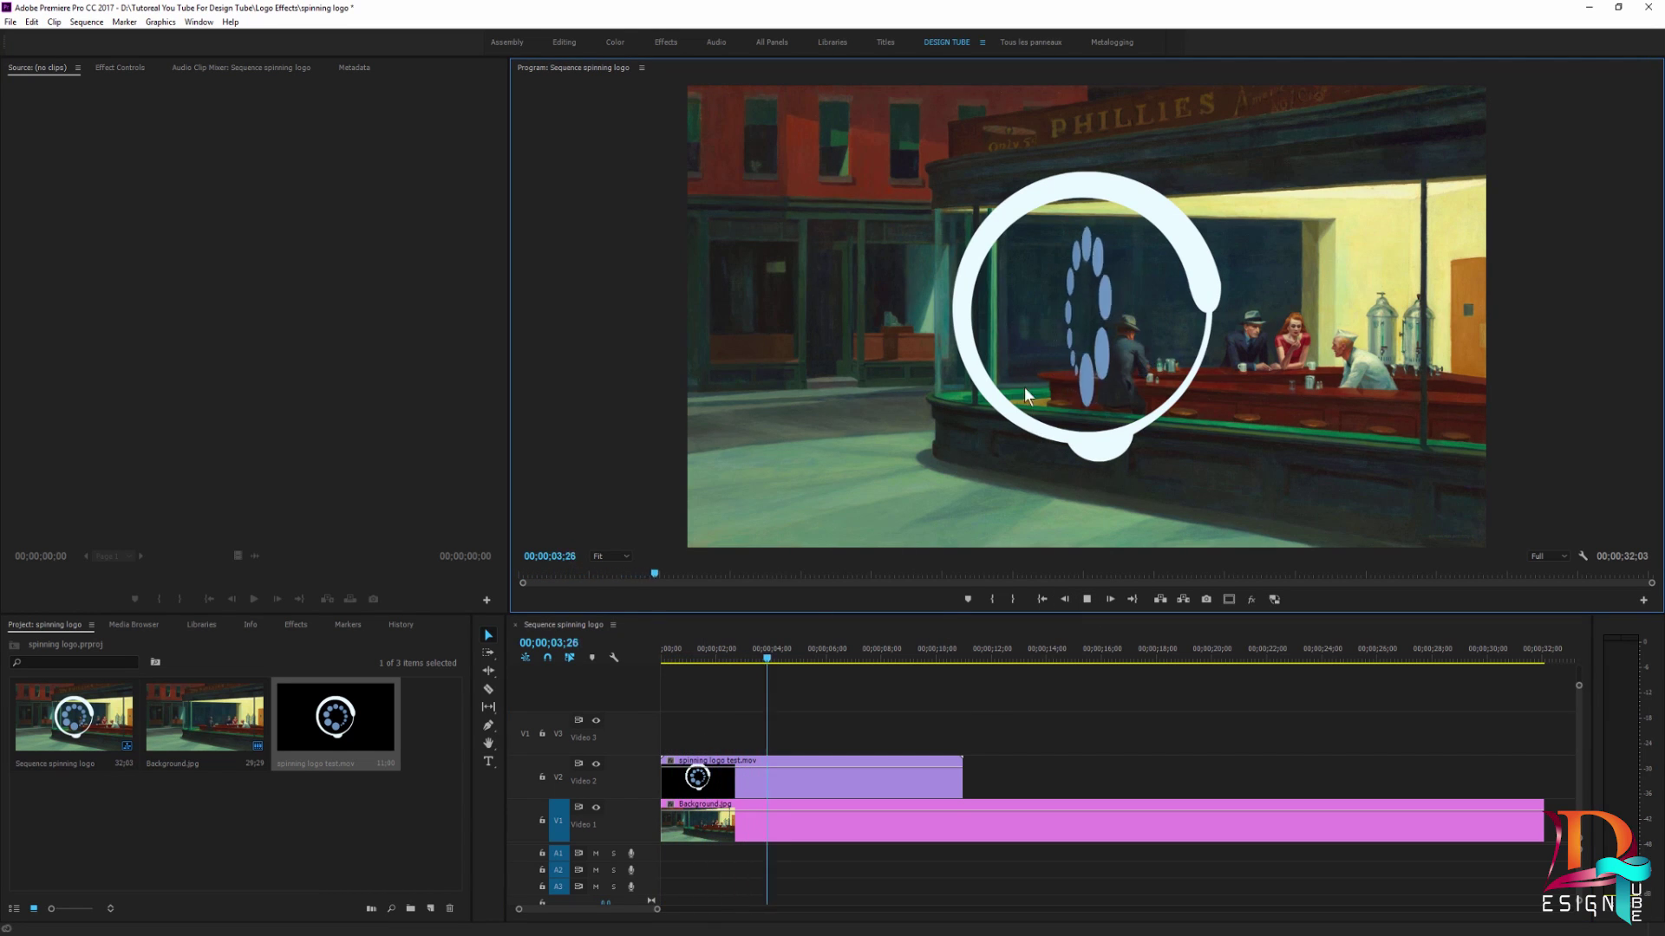
pyautogui.click(1084, 600)
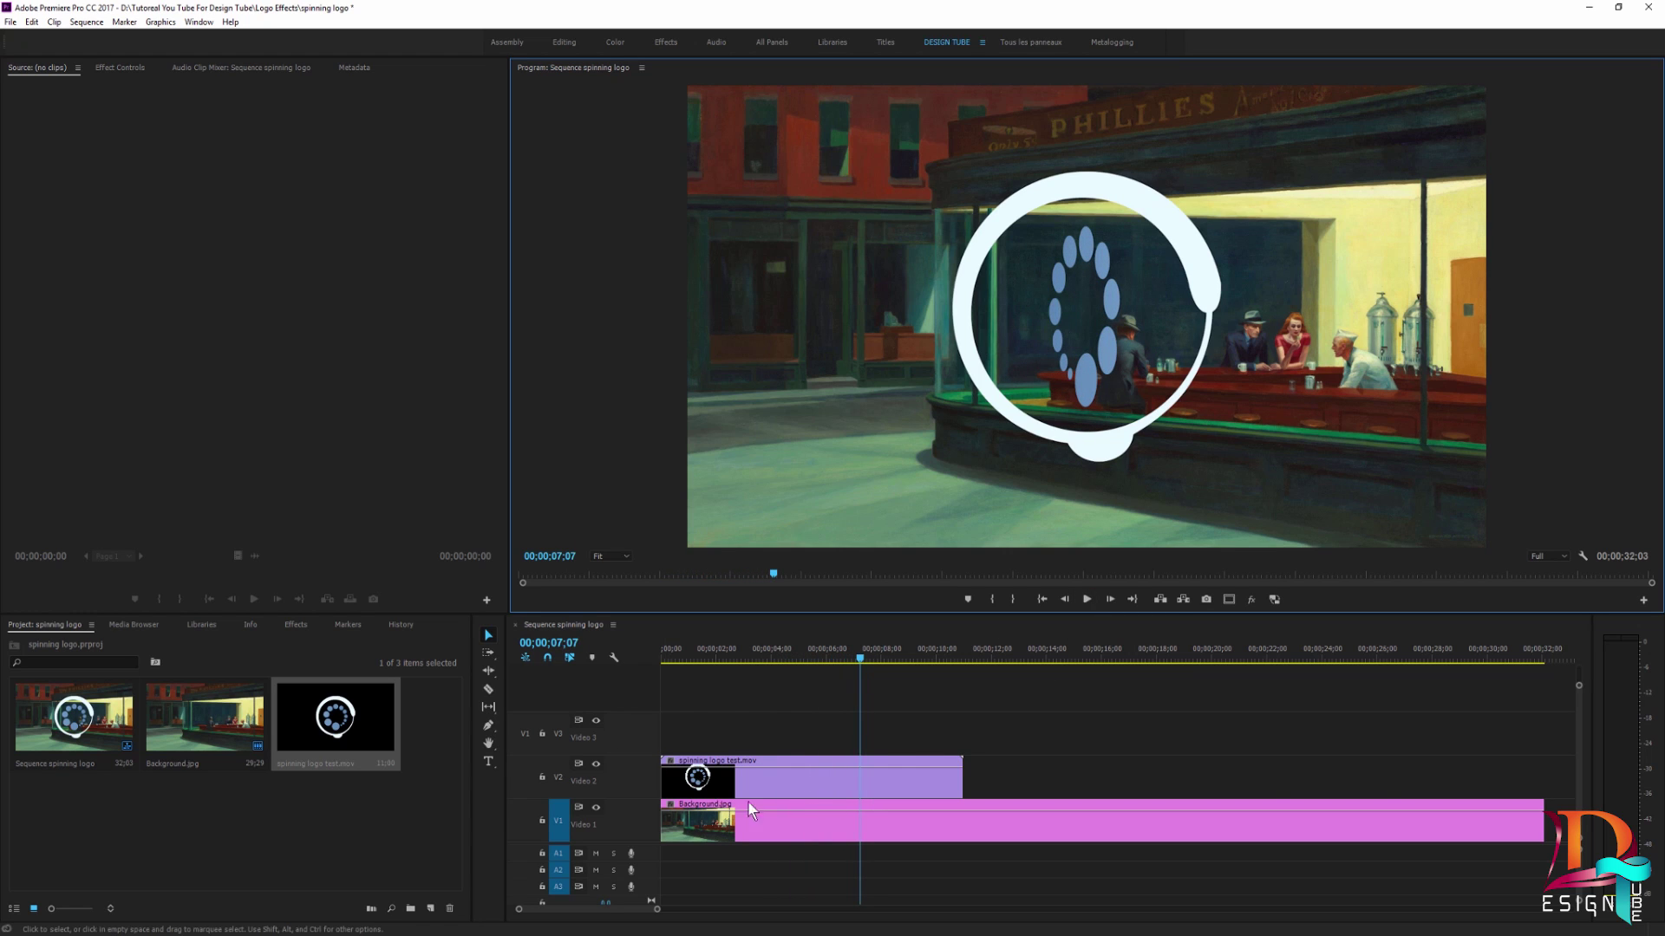
pyautogui.click(829, 788)
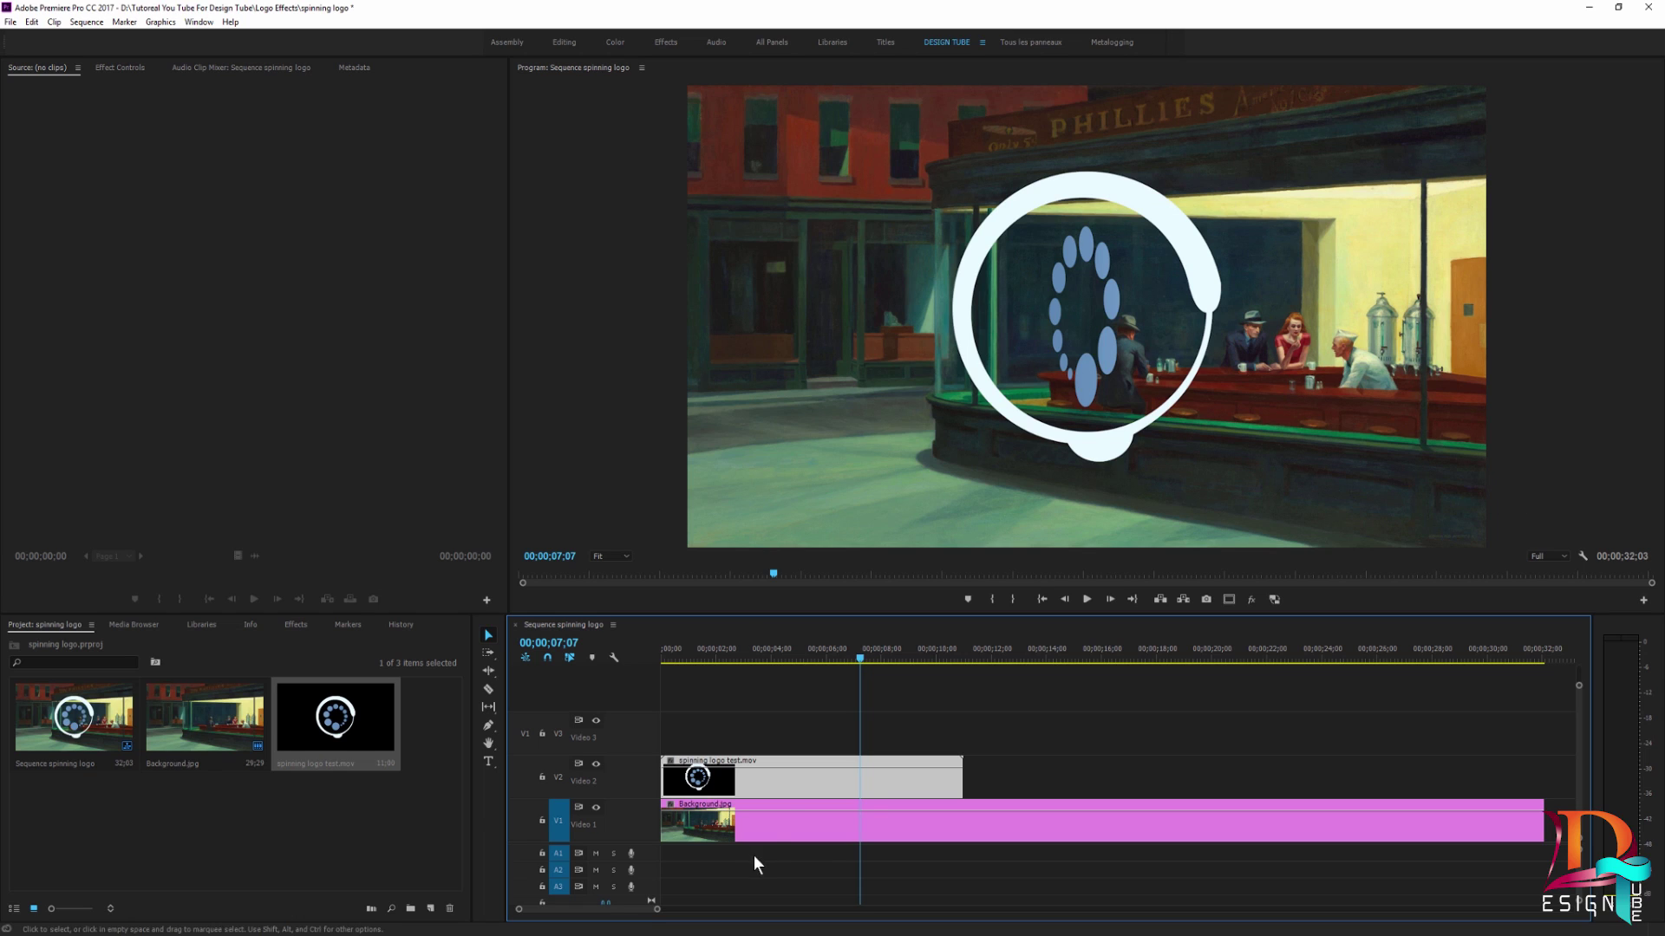
pyautogui.click(122, 69)
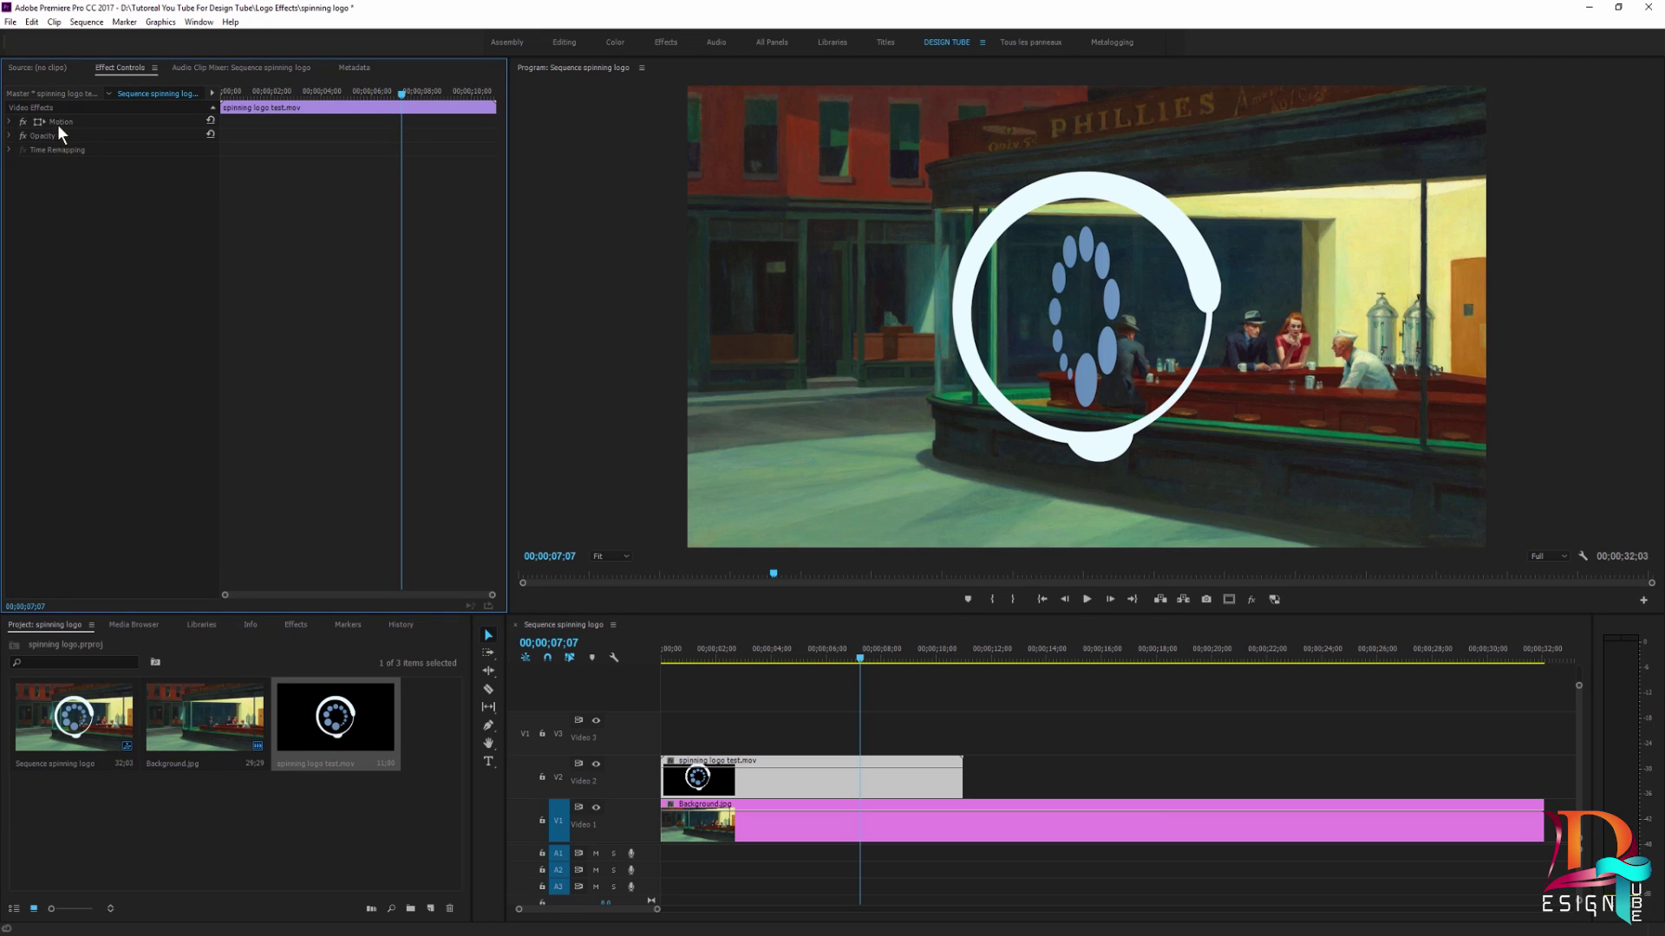
# Scale the logo to 19 and move it to position 1794, 968 in the lower-right corner
pyautogui.click(59, 123)
pyautogui.click(10, 122)
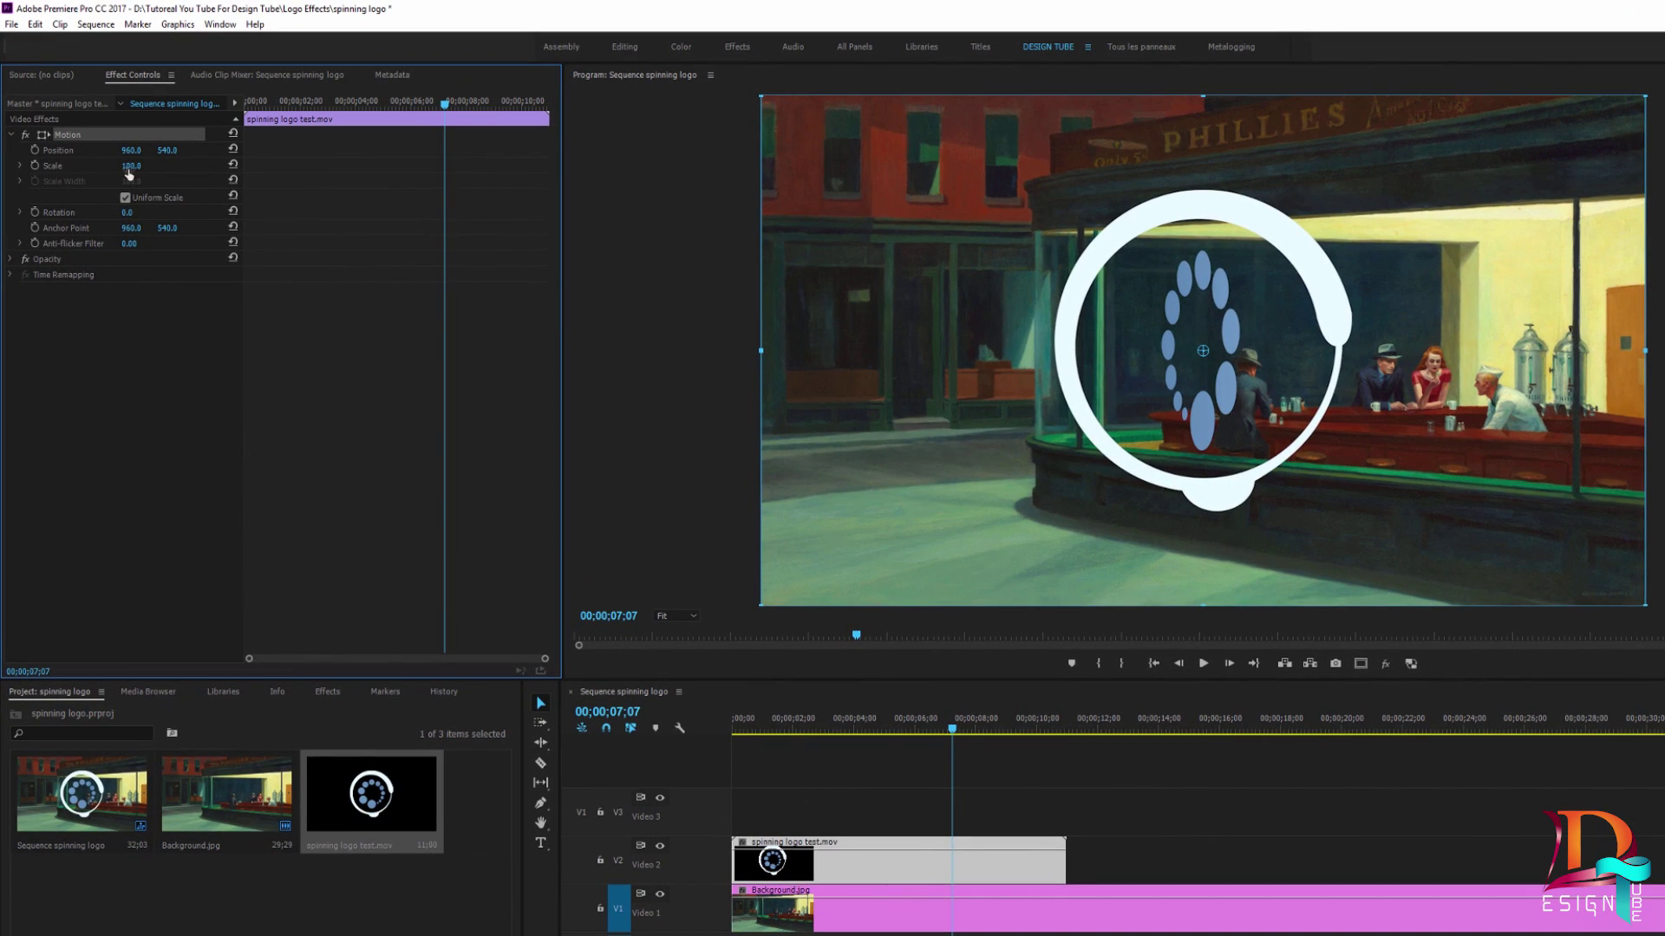
pyautogui.moveTo(131, 165)
pyautogui.mouseDown()
pyautogui.moveTo(82, 165)
pyautogui.moveTo(147, 165)
pyautogui.mouseUp()
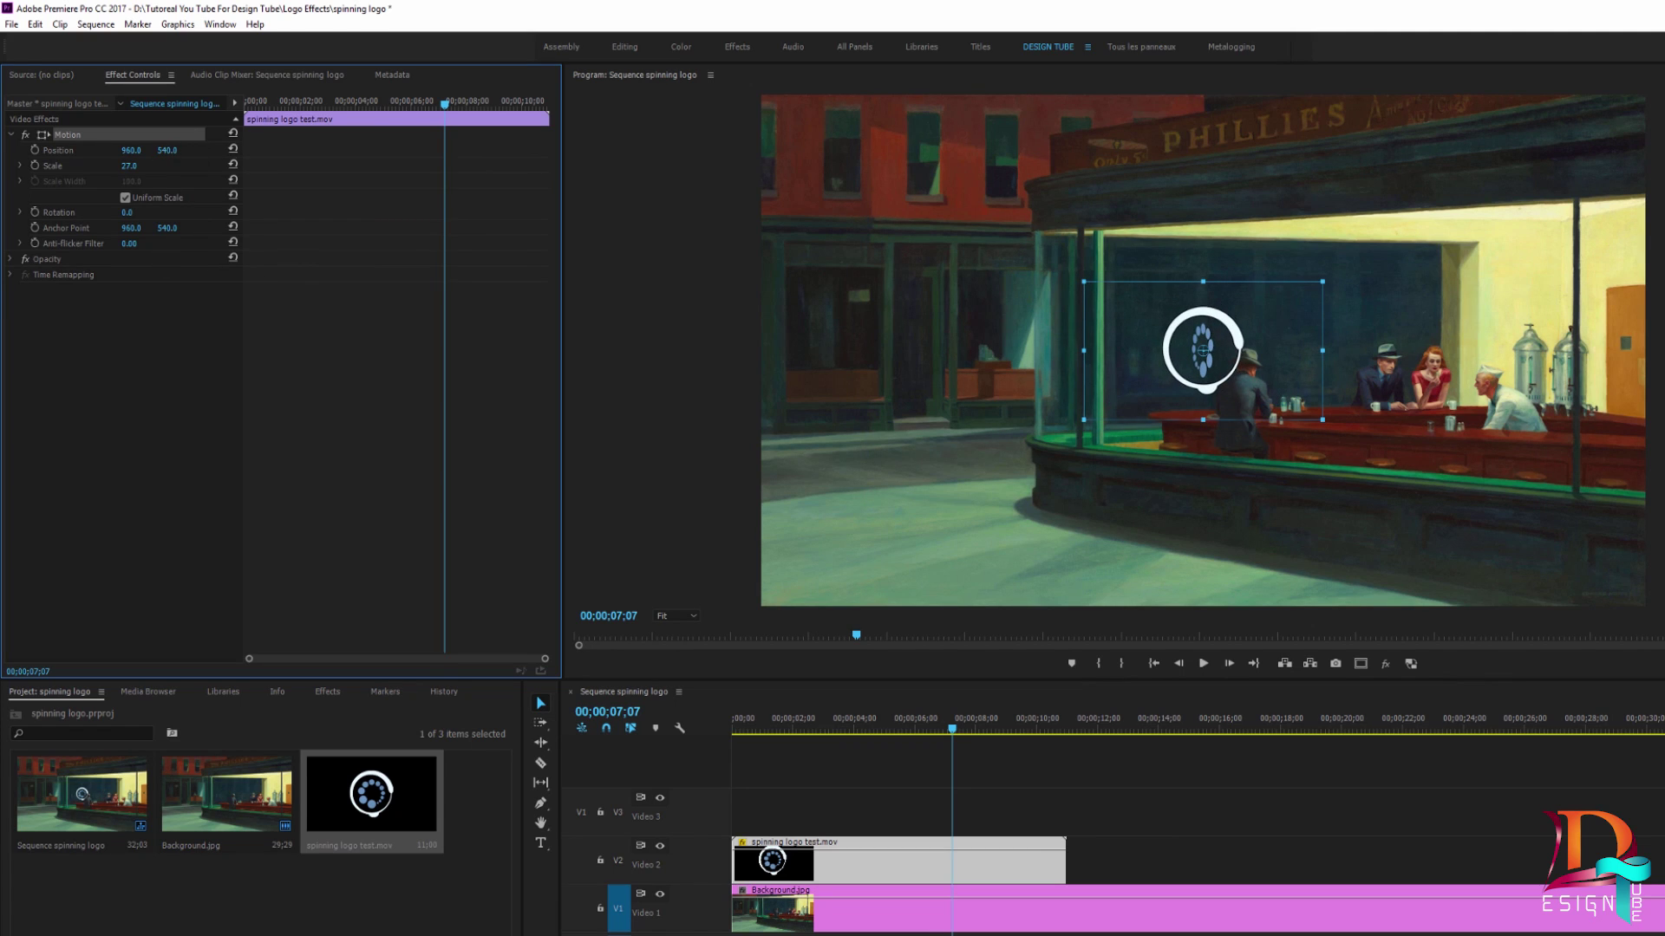
pyautogui.moveTo(1202, 350); pyautogui.dragTo(1203, 539)
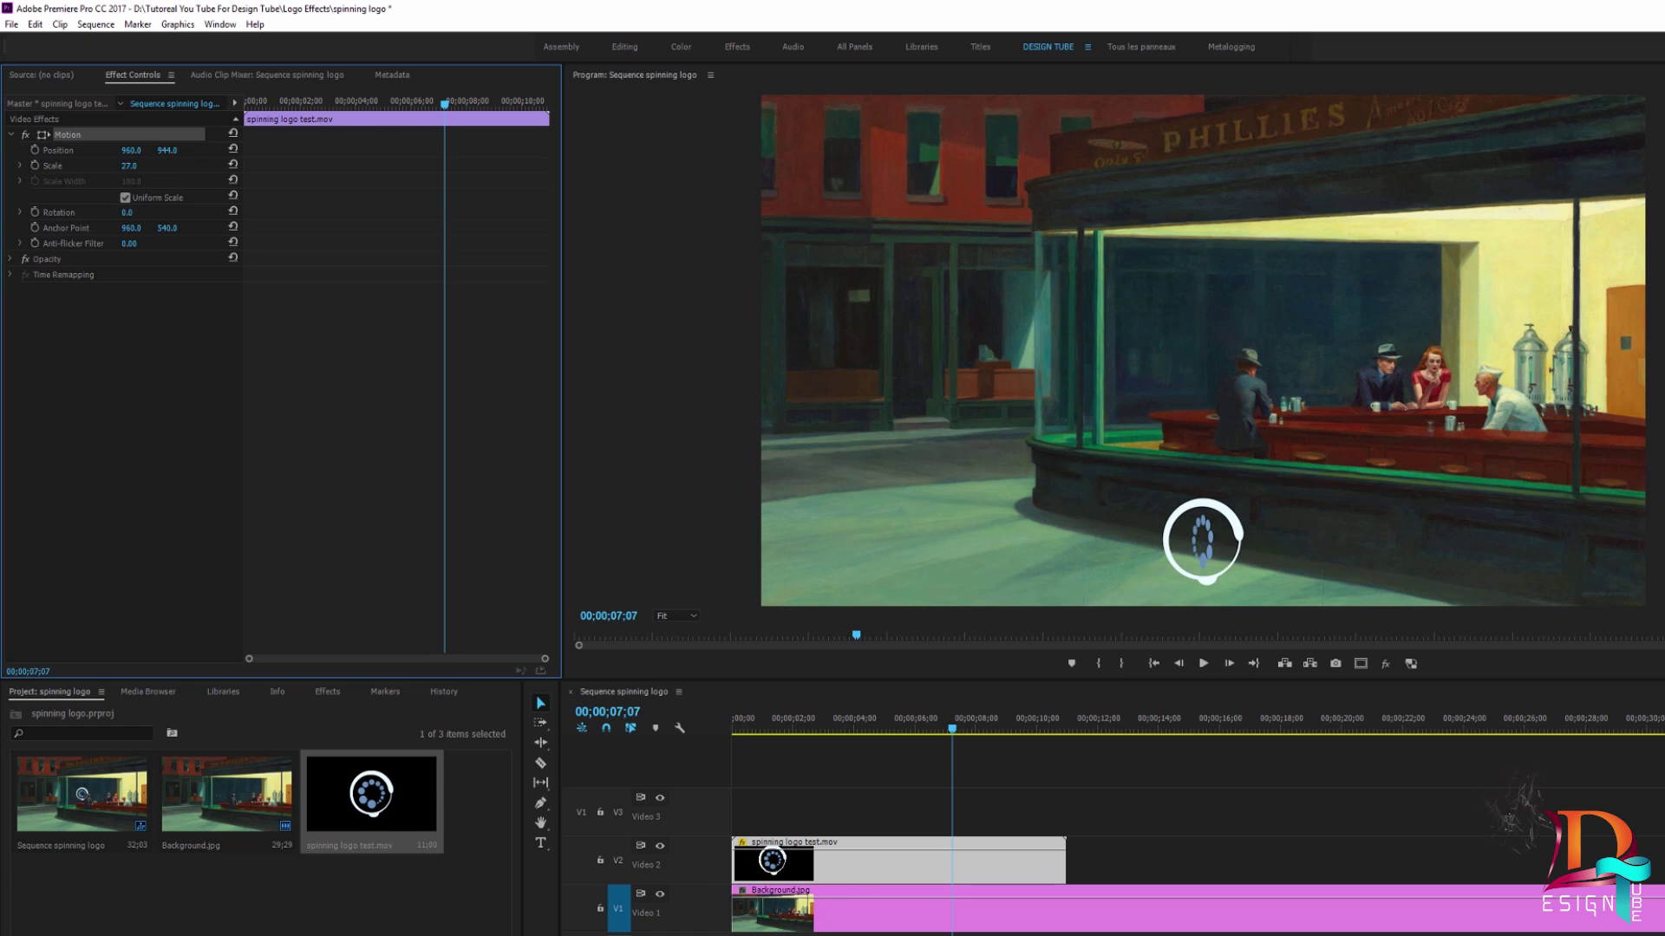
pyautogui.moveTo(1203, 539); pyautogui.dragTo(1586, 539)
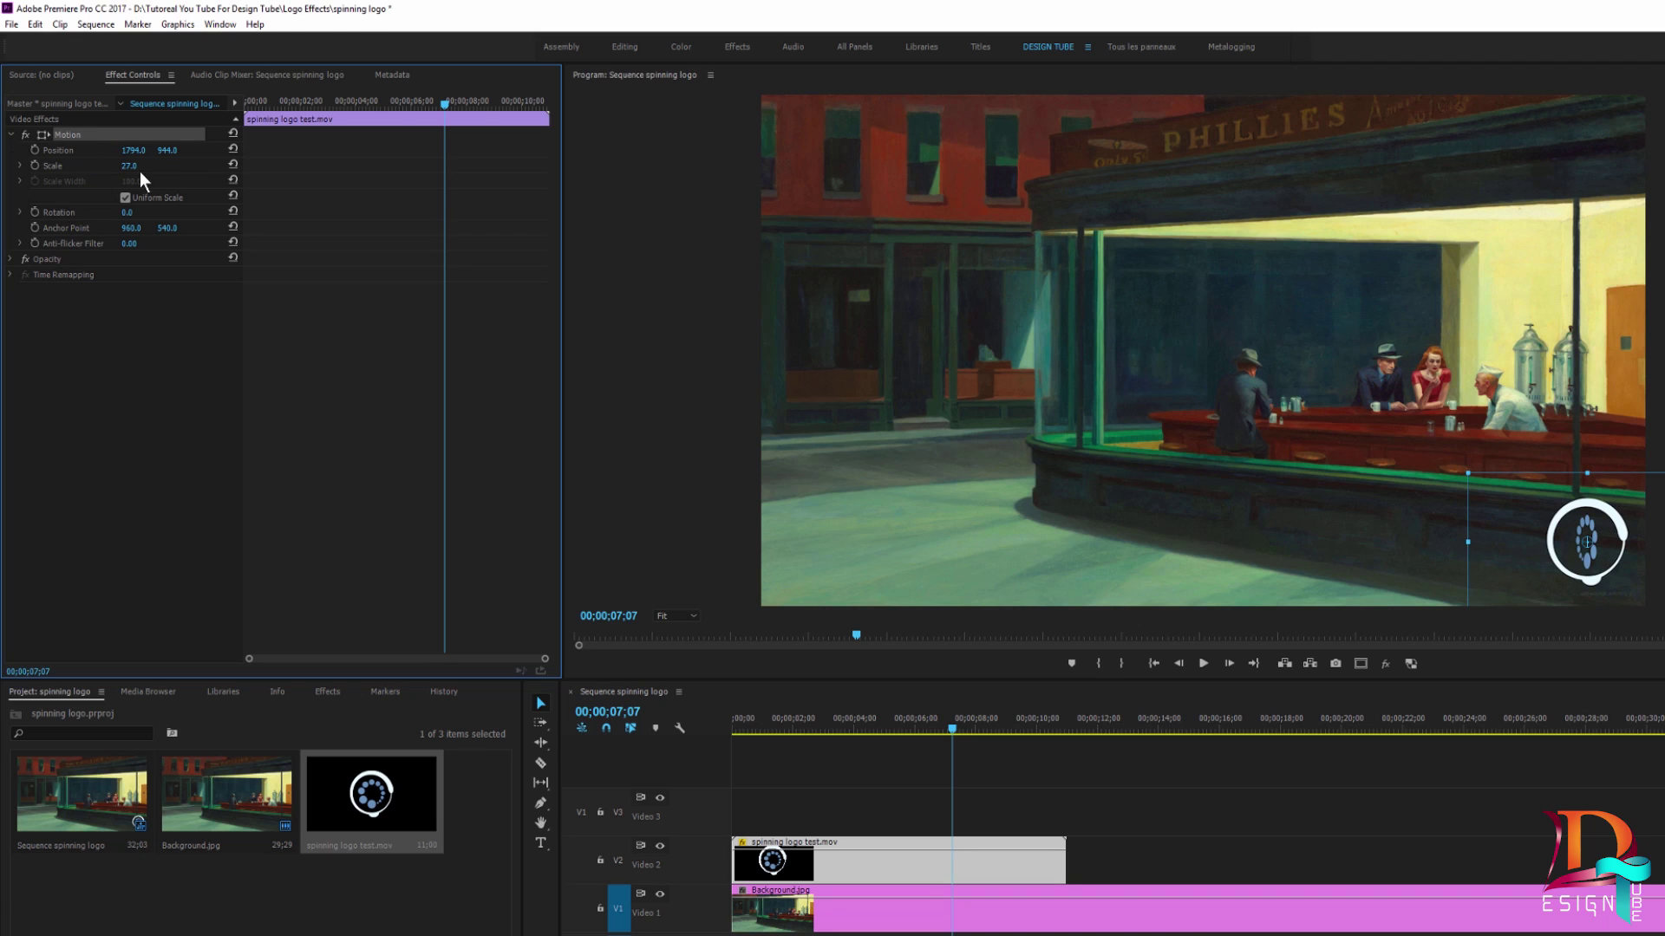
pyautogui.moveTo(129, 166); pyautogui.dragTo(108, 166)
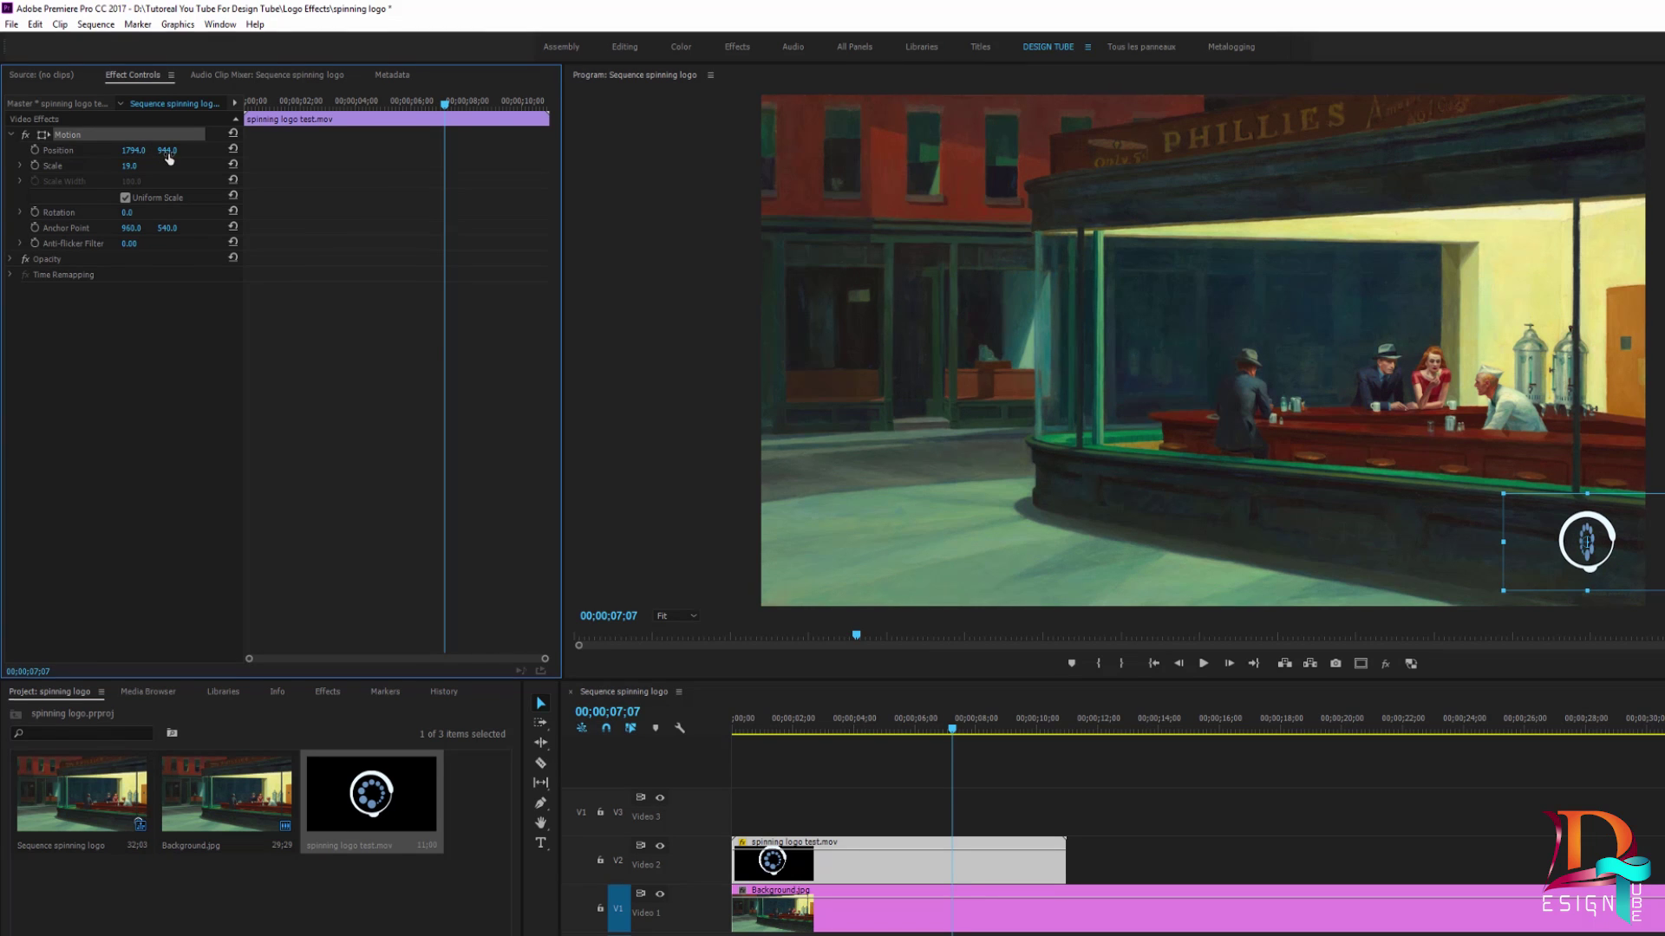
pyautogui.moveTo(167, 151); pyautogui.dragTo(188, 151)
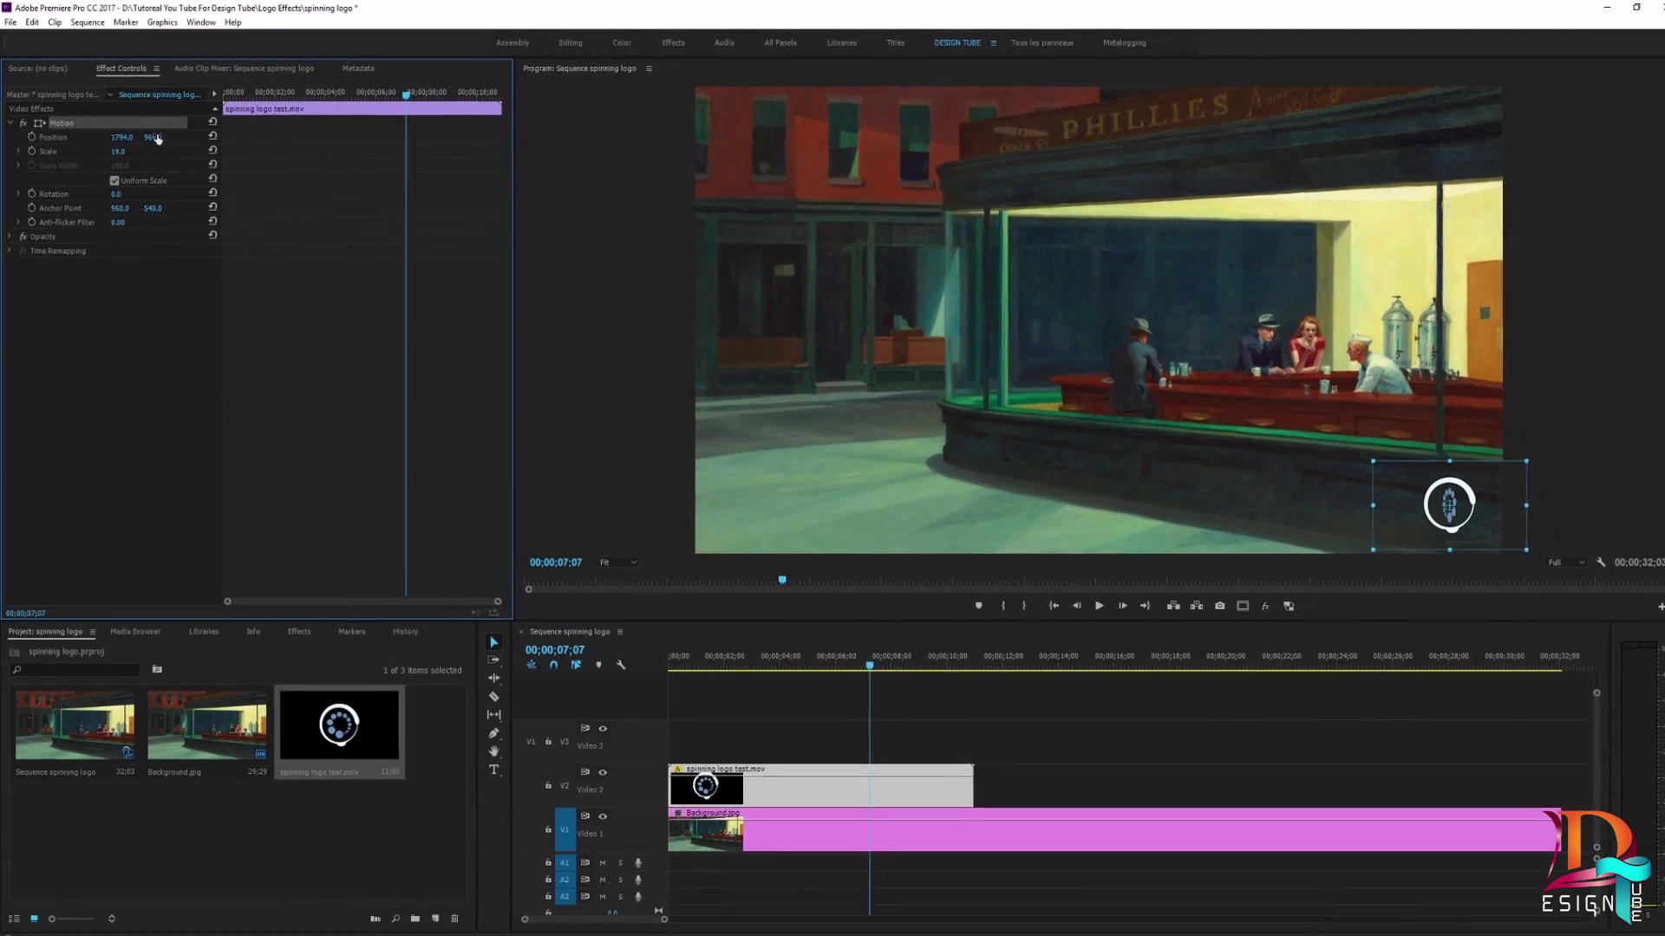
# Play the sequence from the beginning to review the small corner logo
pyautogui.click(208, 810)
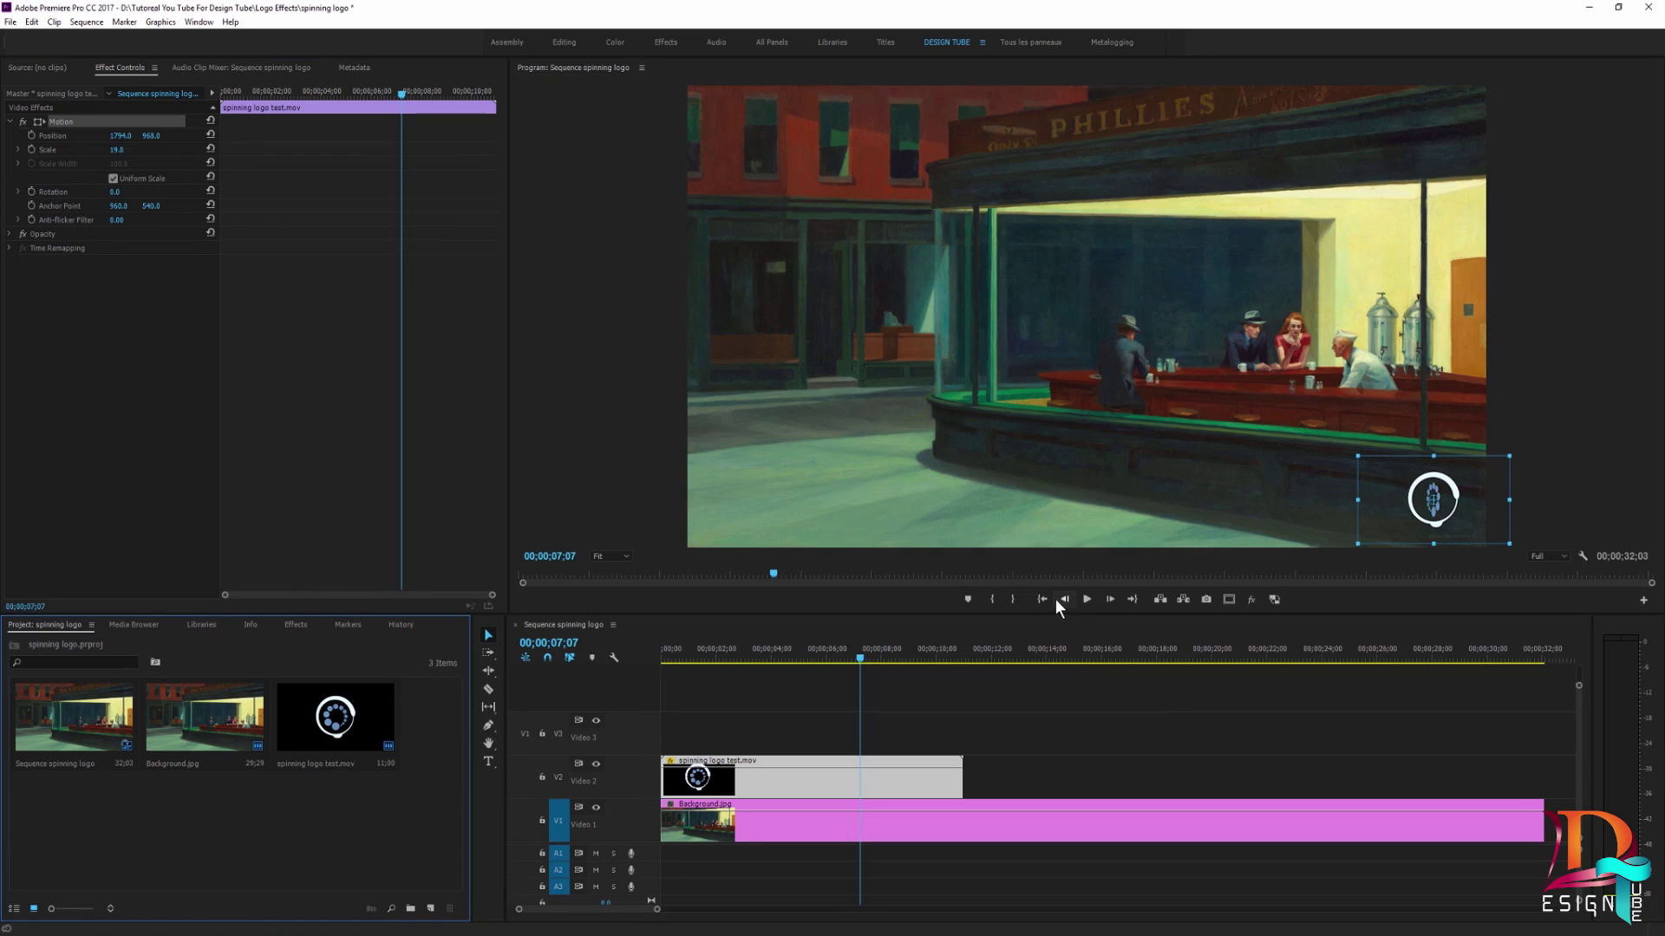
pyautogui.click(1042, 599)
pyautogui.click(1087, 599)
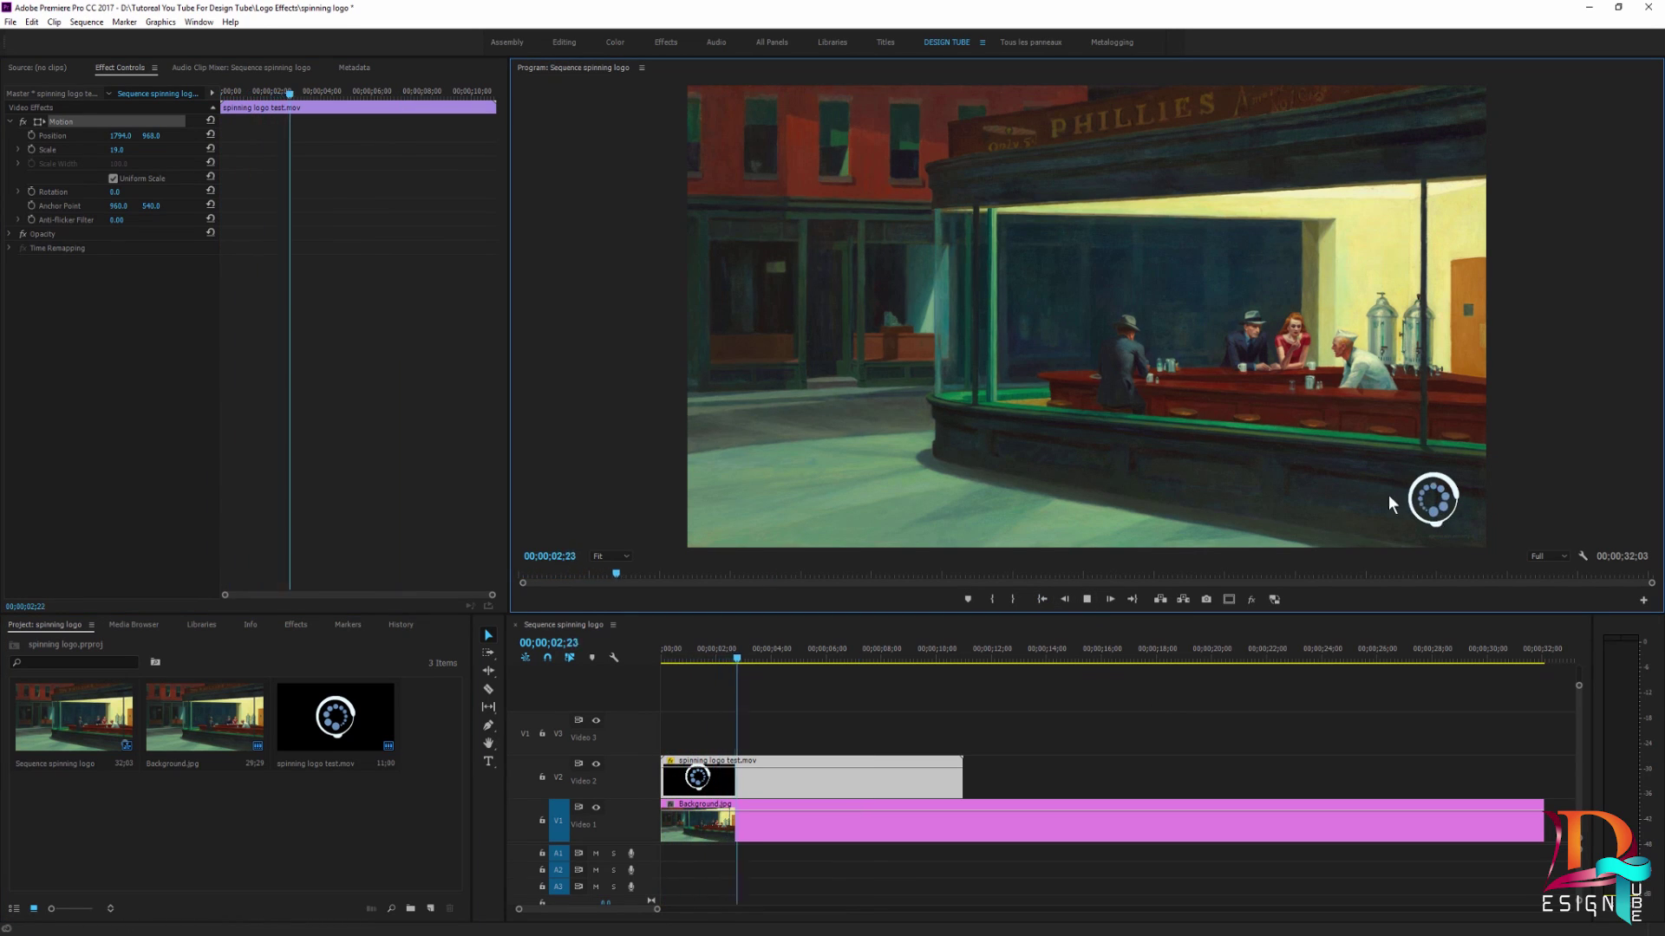
# Target Video 2 and paste a second logo copy right after the first, running to 21;29
pyautogui.click(1086, 599)
pyautogui.click(859, 784)
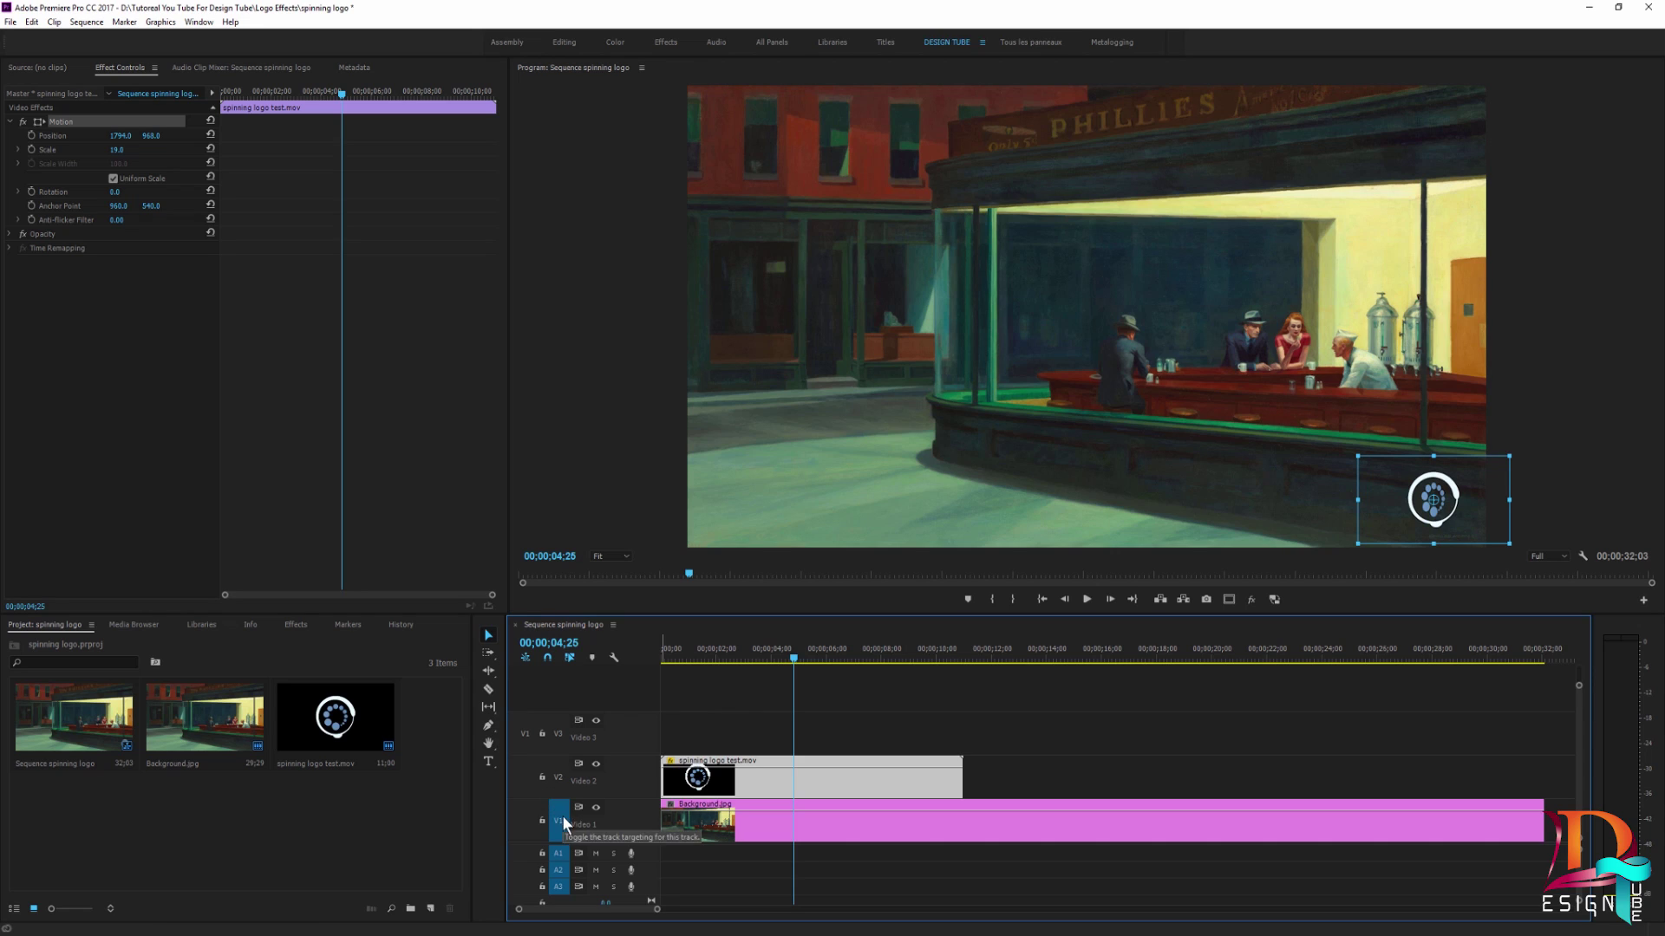
pyautogui.click(558, 780)
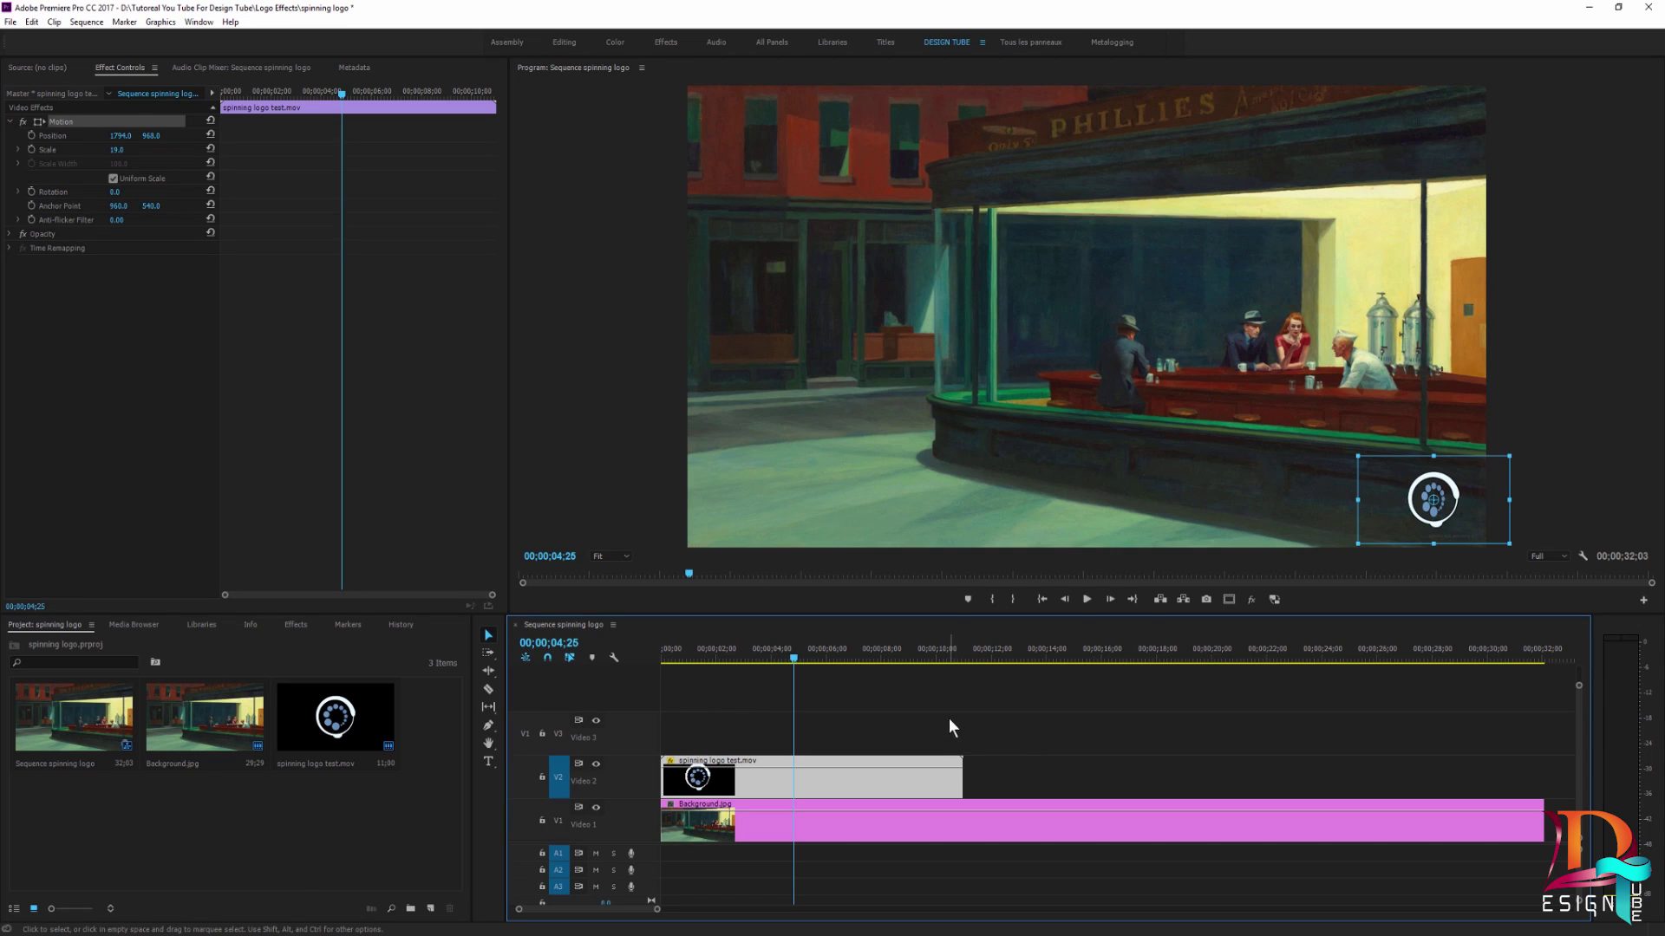
pyautogui.click(963, 658)
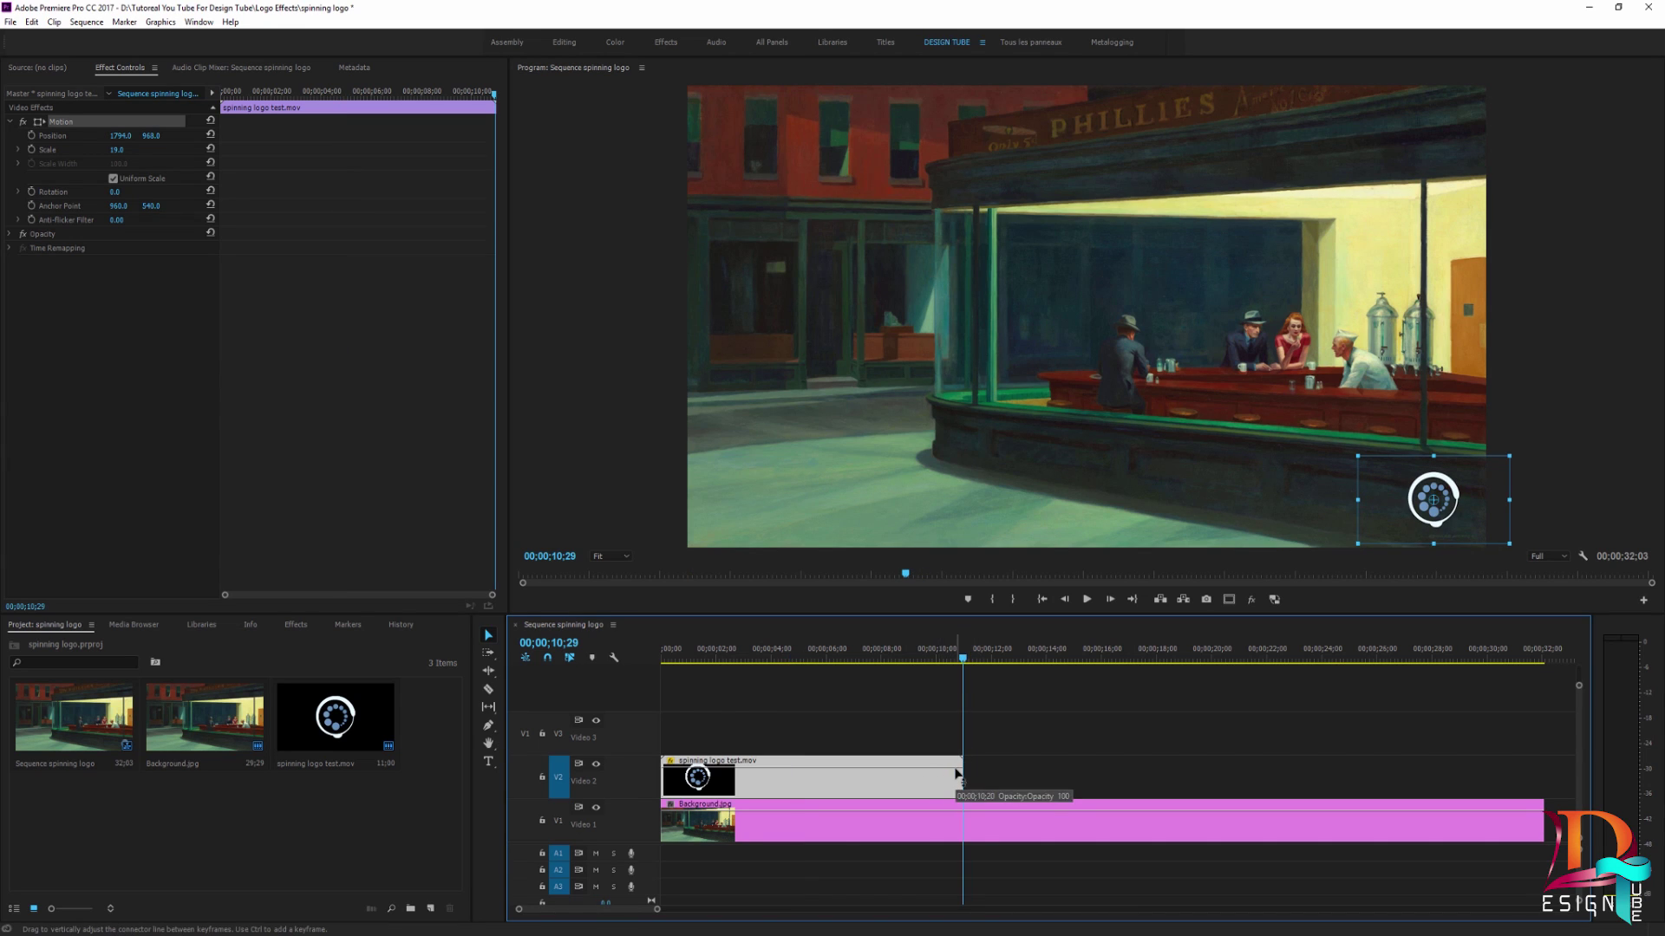
pyautogui.hotkey('ctrl', 'v')
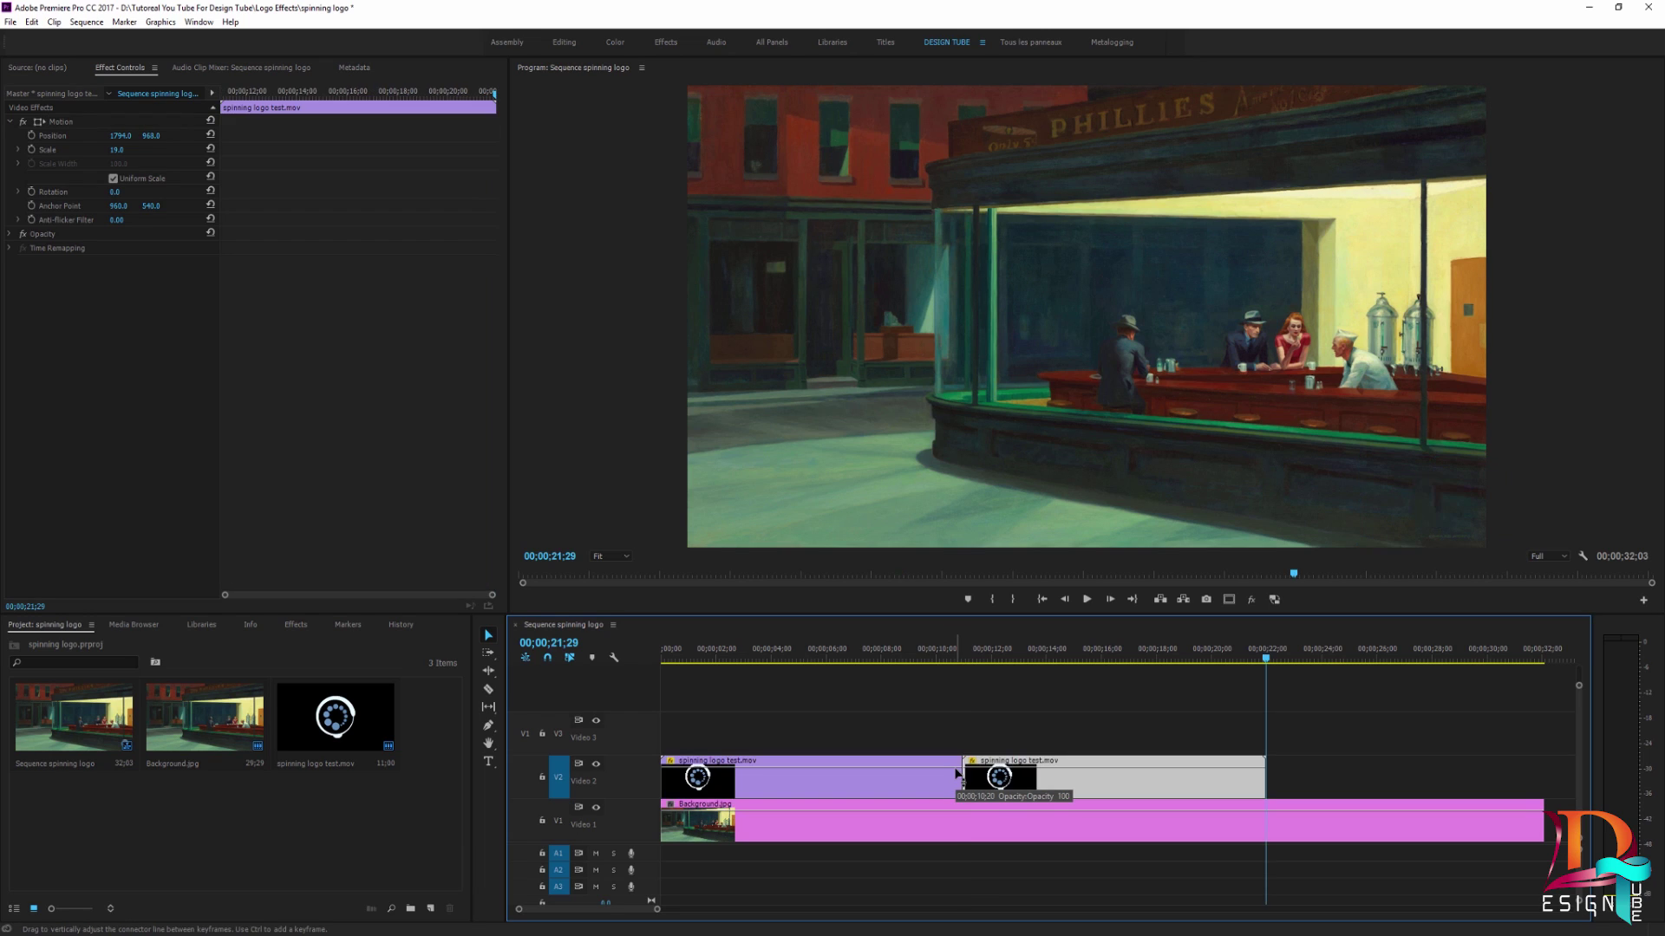
# Paste a third logo copy after the second and scrub through the sequence to preview it
pyautogui.hotkey('ctrl', 'v')
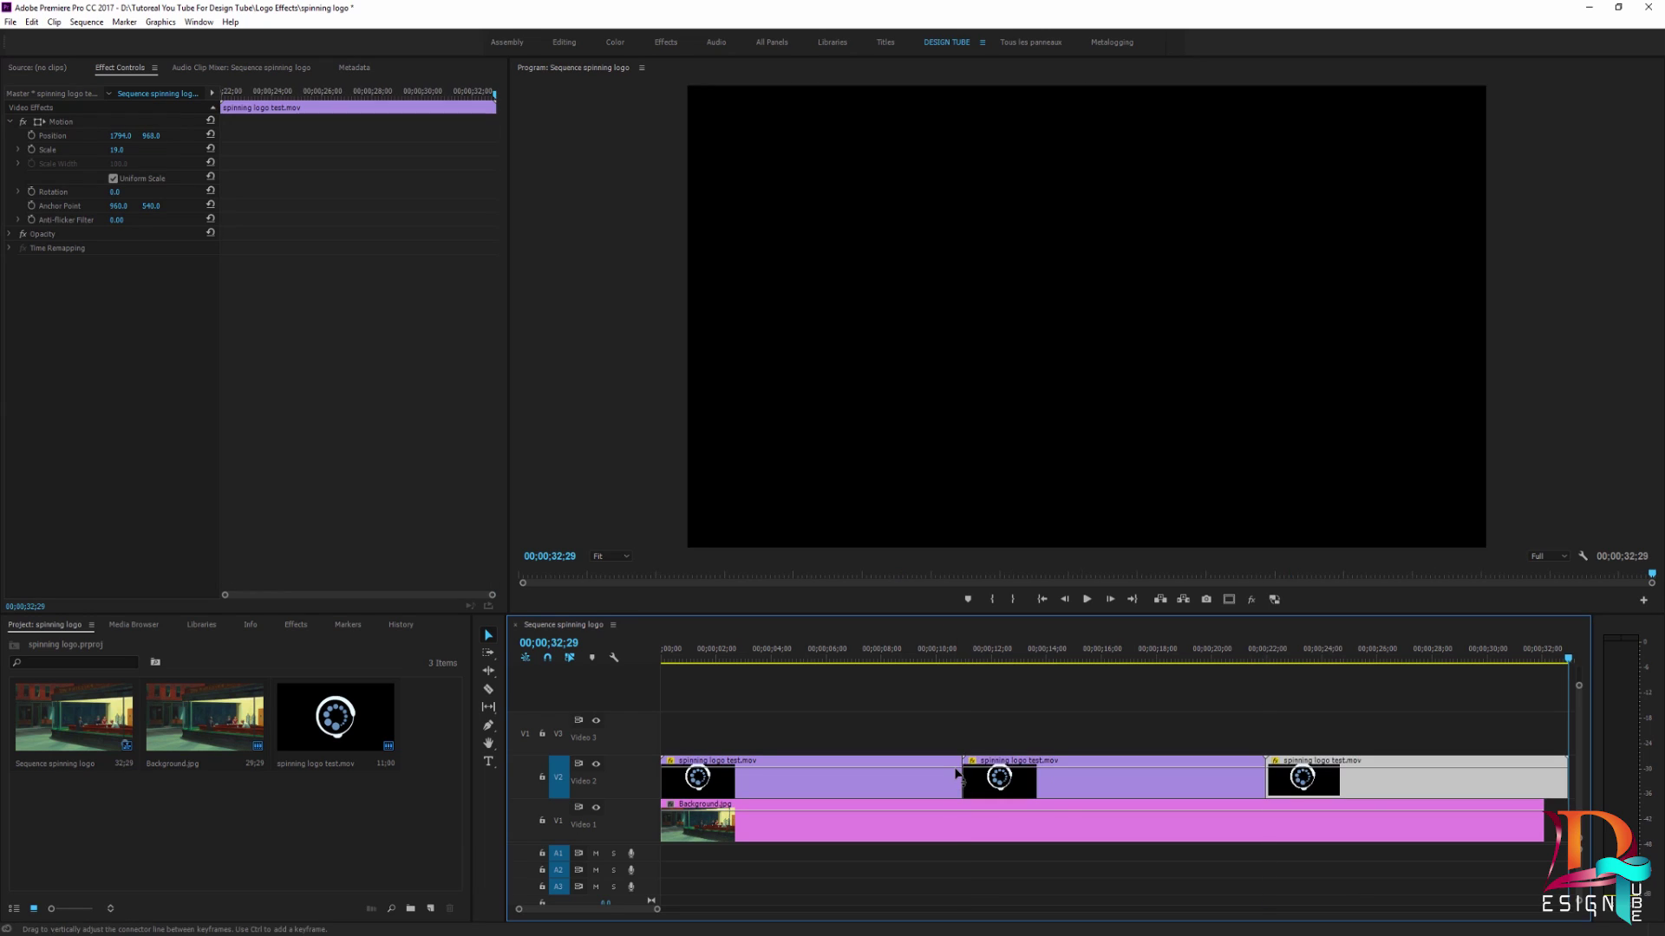
pyautogui.click(747, 657)
pyautogui.moveTo(738, 652)
pyautogui.mouseDown()
pyautogui.moveTo(1355, 671)
pyautogui.moveTo(1142, 664)
pyautogui.mouseUp()
pyautogui.moveTo(868, 707); pyautogui.dragTo(1323, 773)
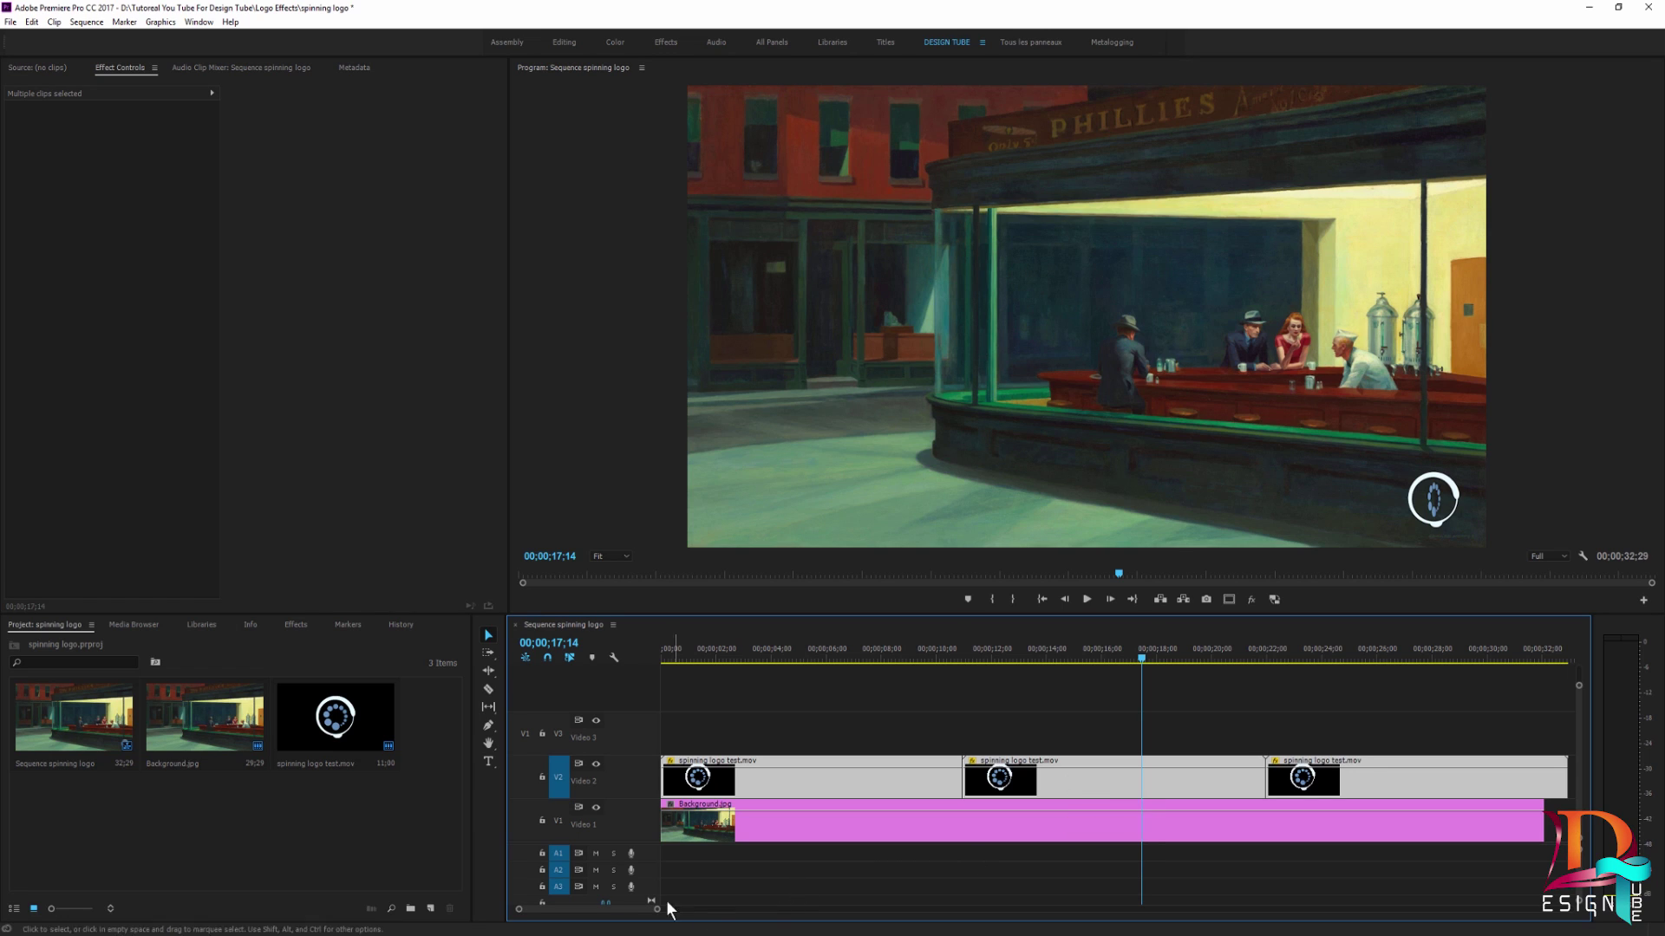
# Zoom the timeline out and paste three more logo copies, extending the sequence to 01;05;27
pyautogui.moveTo(659, 908); pyautogui.dragTo(737, 909)
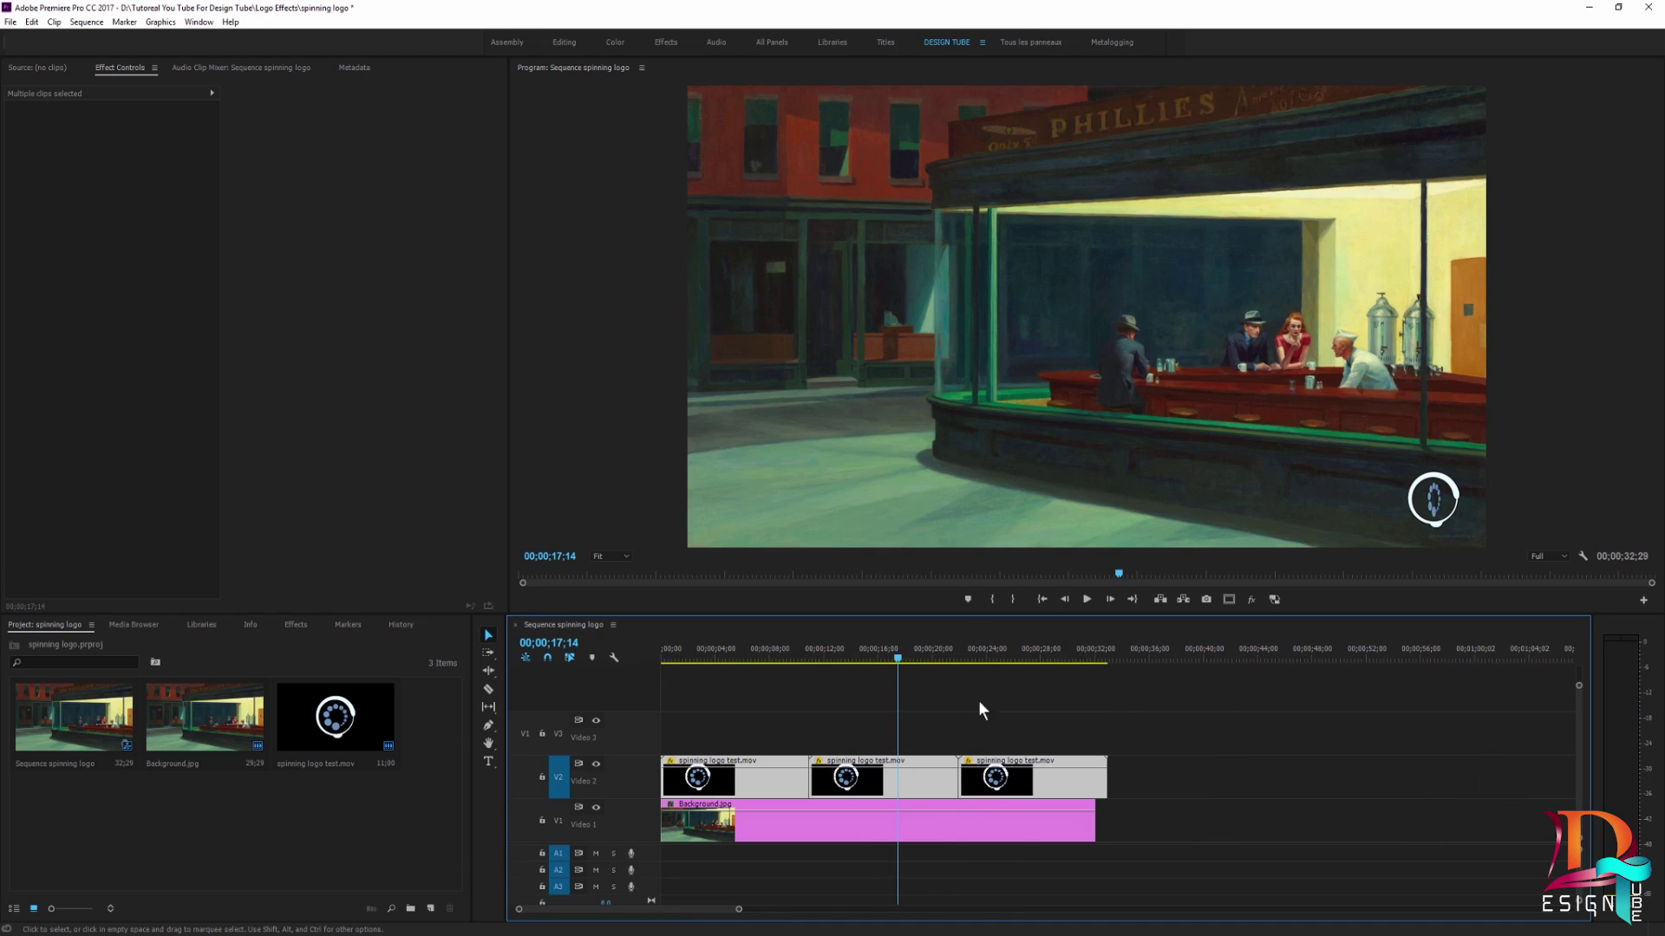
pyautogui.moveTo(1115, 661); pyautogui.dragTo(1107, 667)
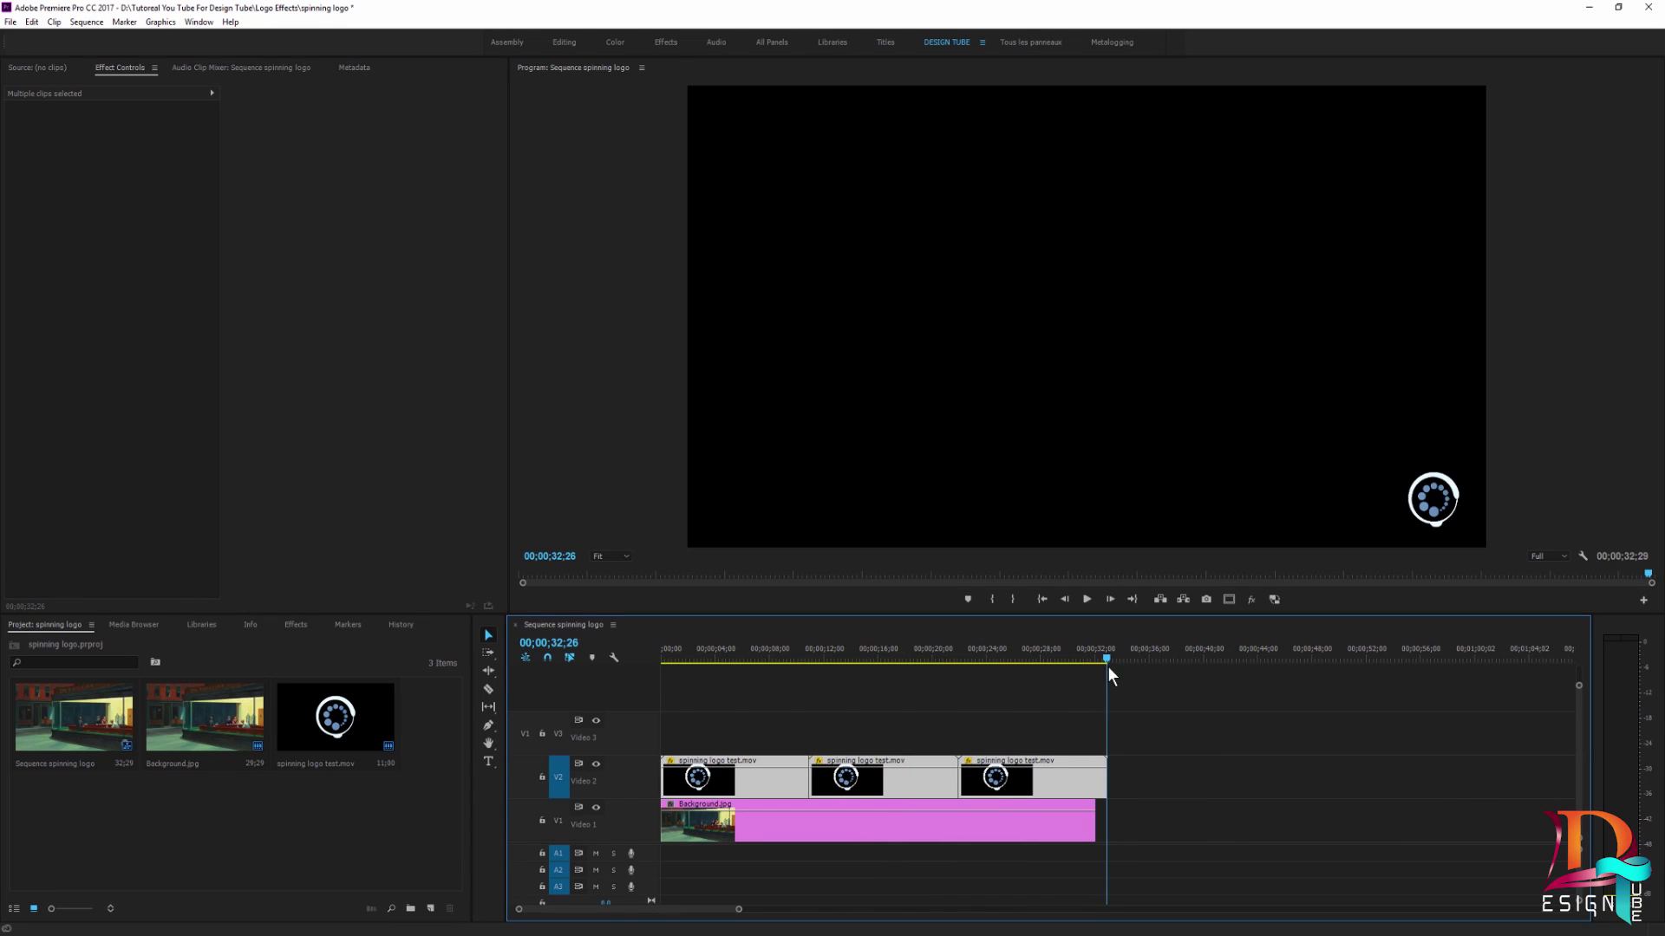
pyautogui.hotkey('ctrl', 'v')
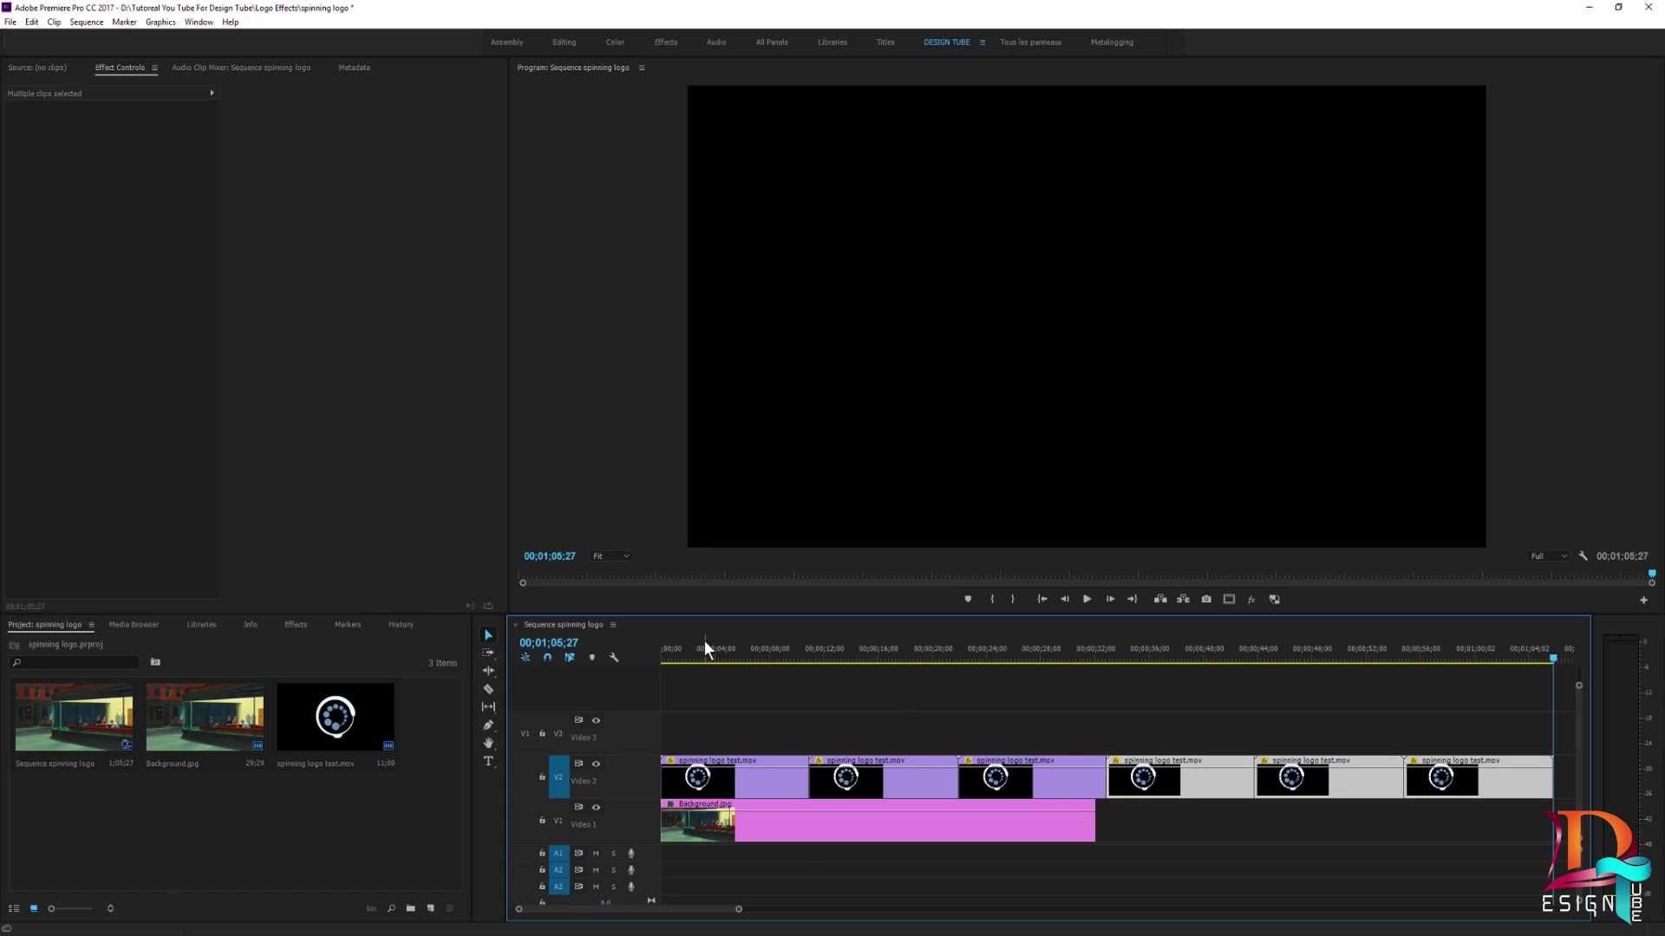
pyautogui.moveTo(811, 661)
pyautogui.mouseDown()
pyautogui.moveTo(844, 673)
pyautogui.moveTo(855, 658)
pyautogui.mouseUp()
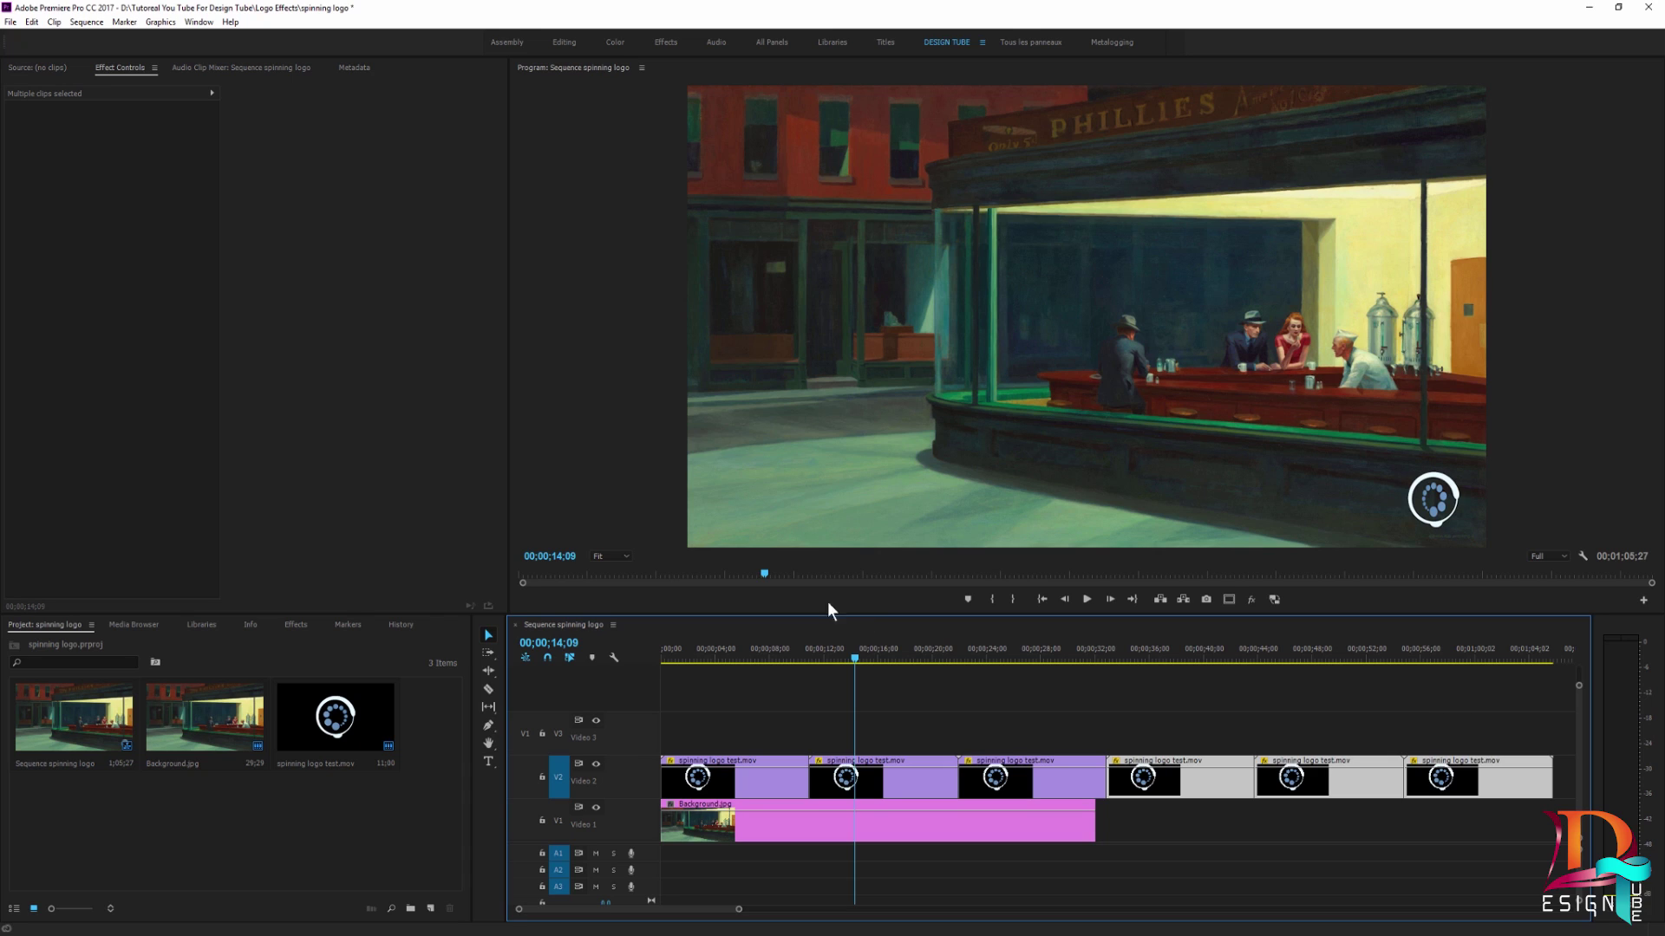
pyautogui.click(338, 838)
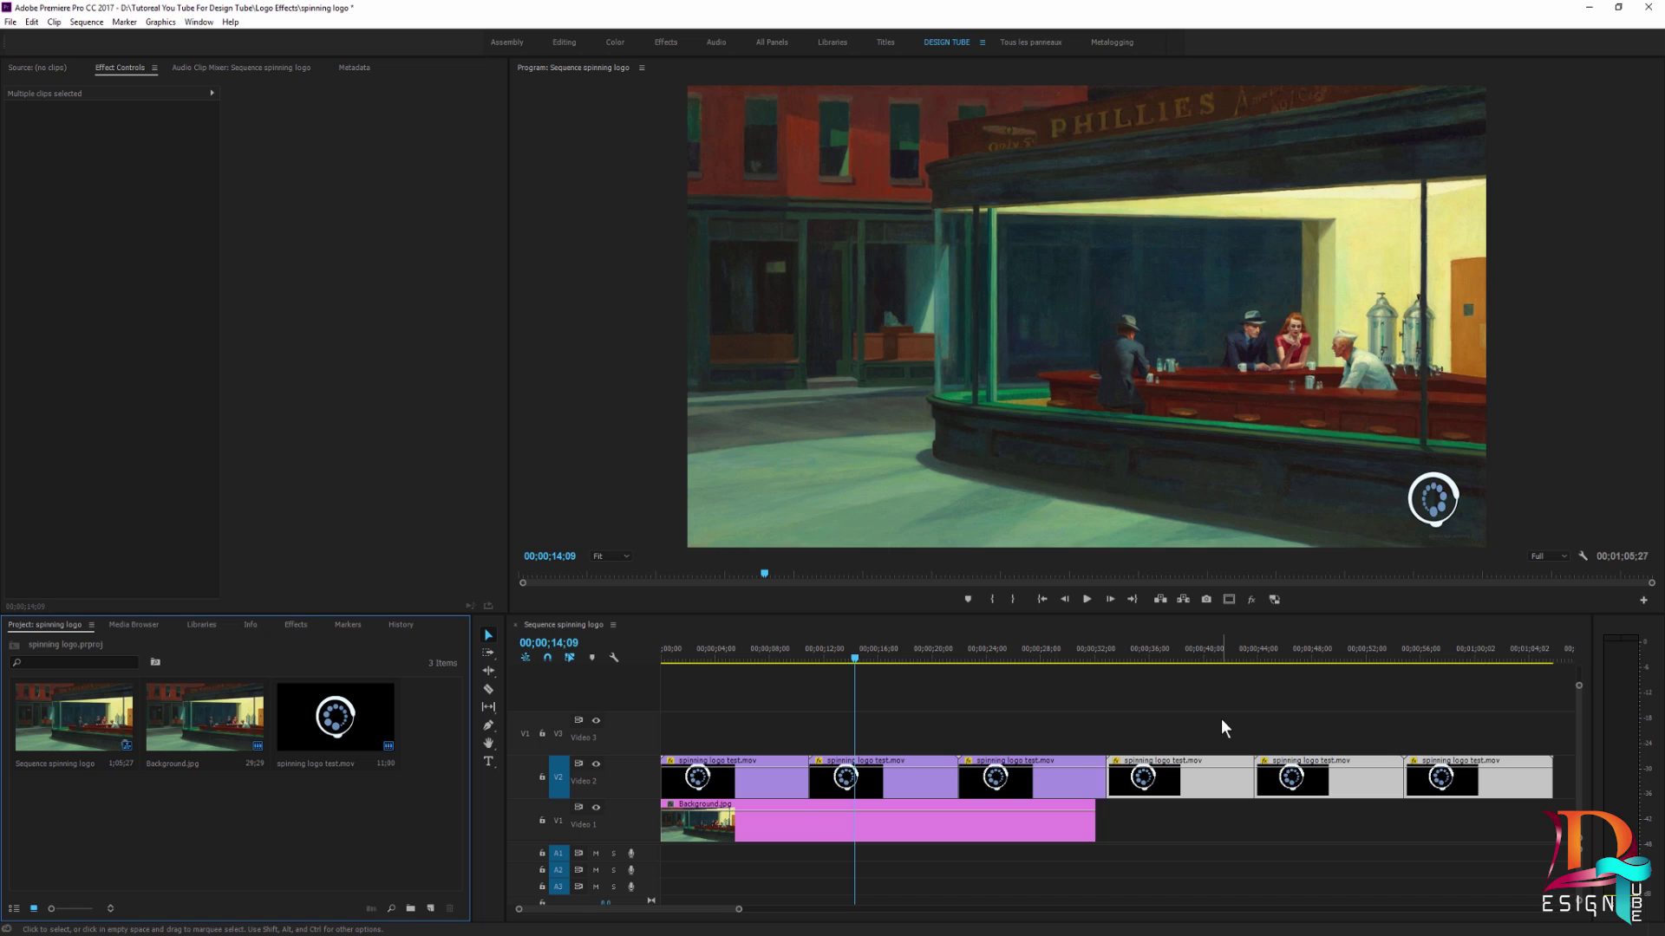
# Marquee-select the last three logo clips on Video 2 that run past the background
pyautogui.moveTo(1214, 709); pyautogui.dragTo(1517, 809)
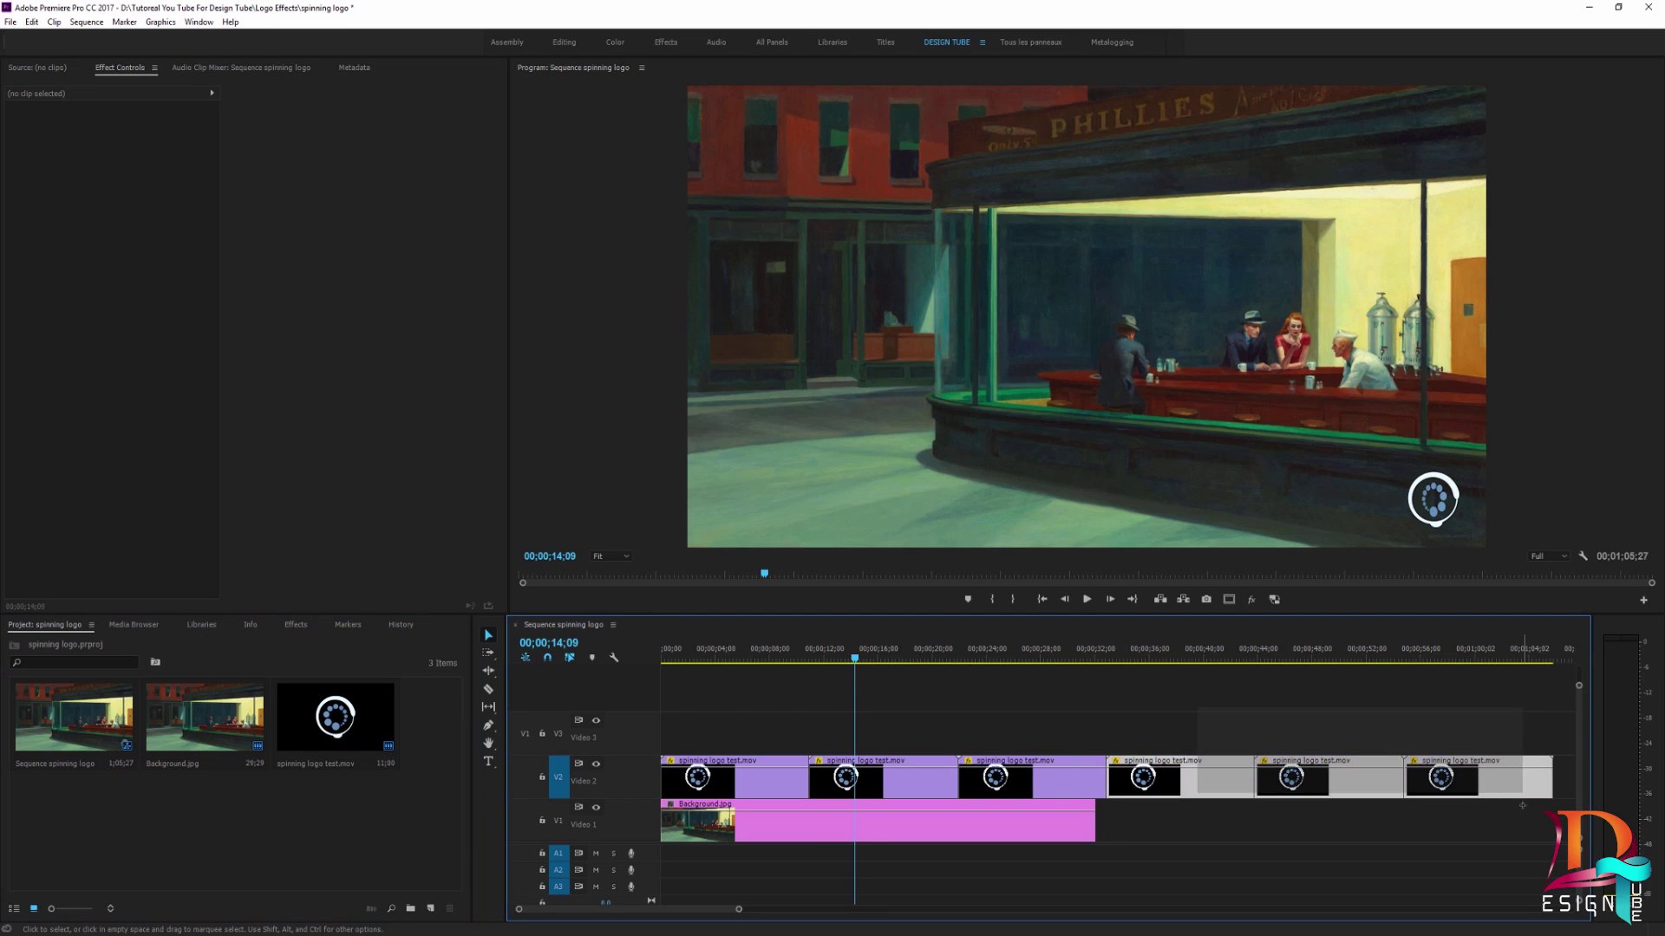
# Delete the three extra logo clips, fit the timeline to 00;00;32;26, and preview playback
pyautogui.press('Delete')
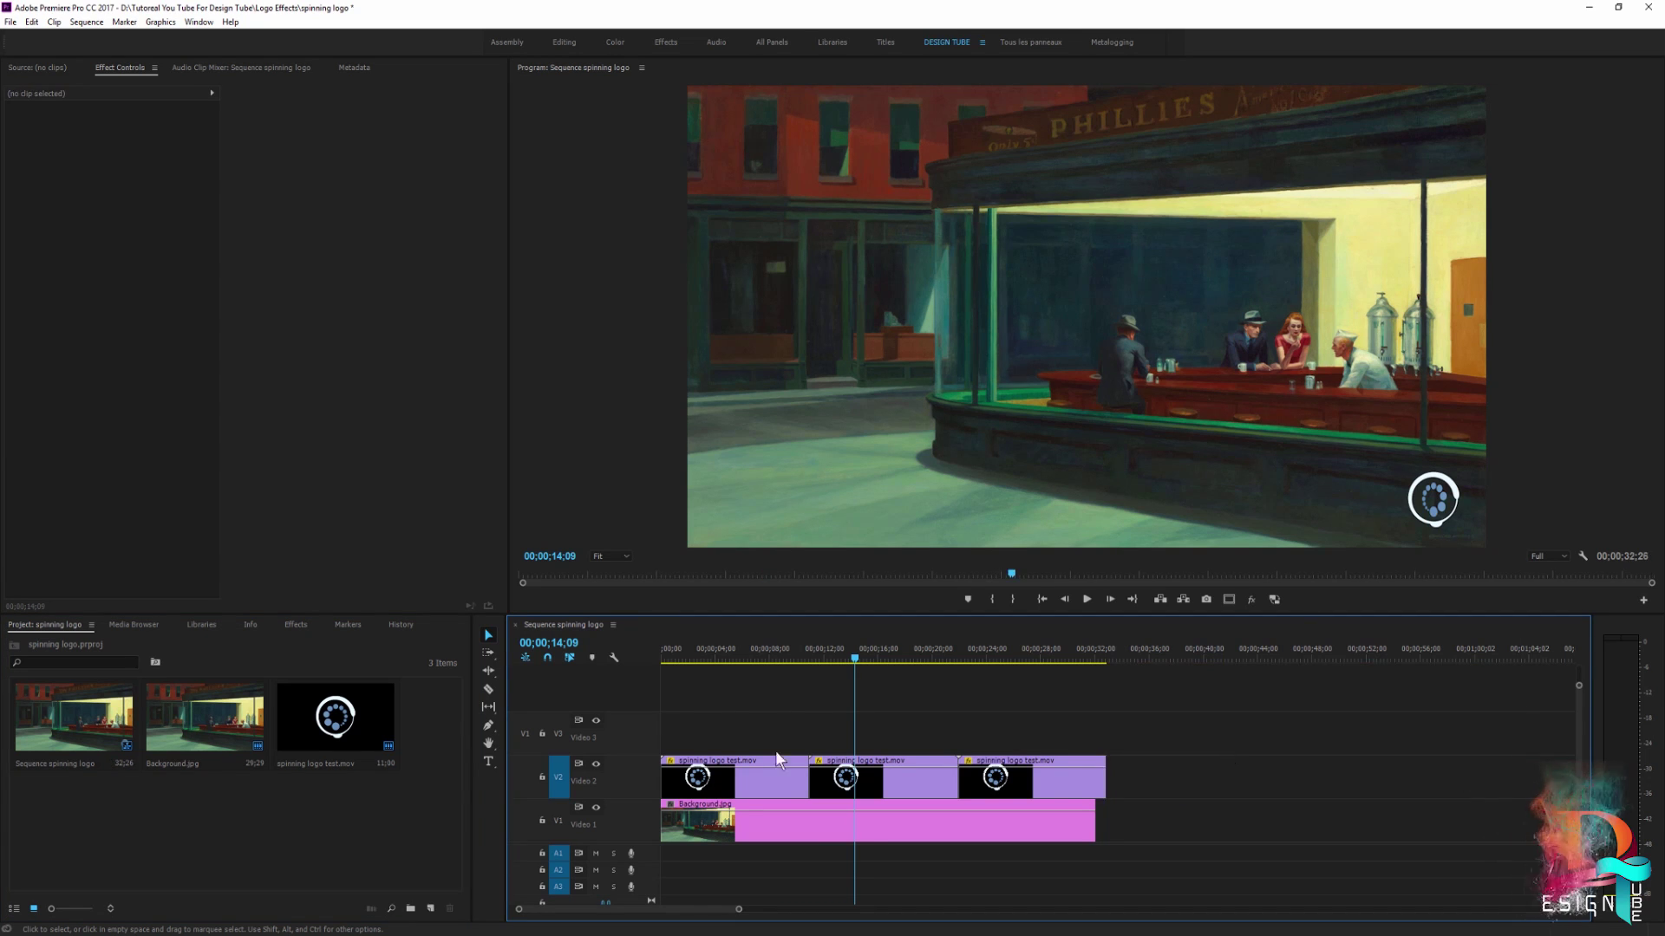
pyautogui.moveTo(747, 910)
pyautogui.mouseDown()
pyautogui.moveTo(769, 912)
pyautogui.moveTo(641, 912)
pyautogui.mouseUp()
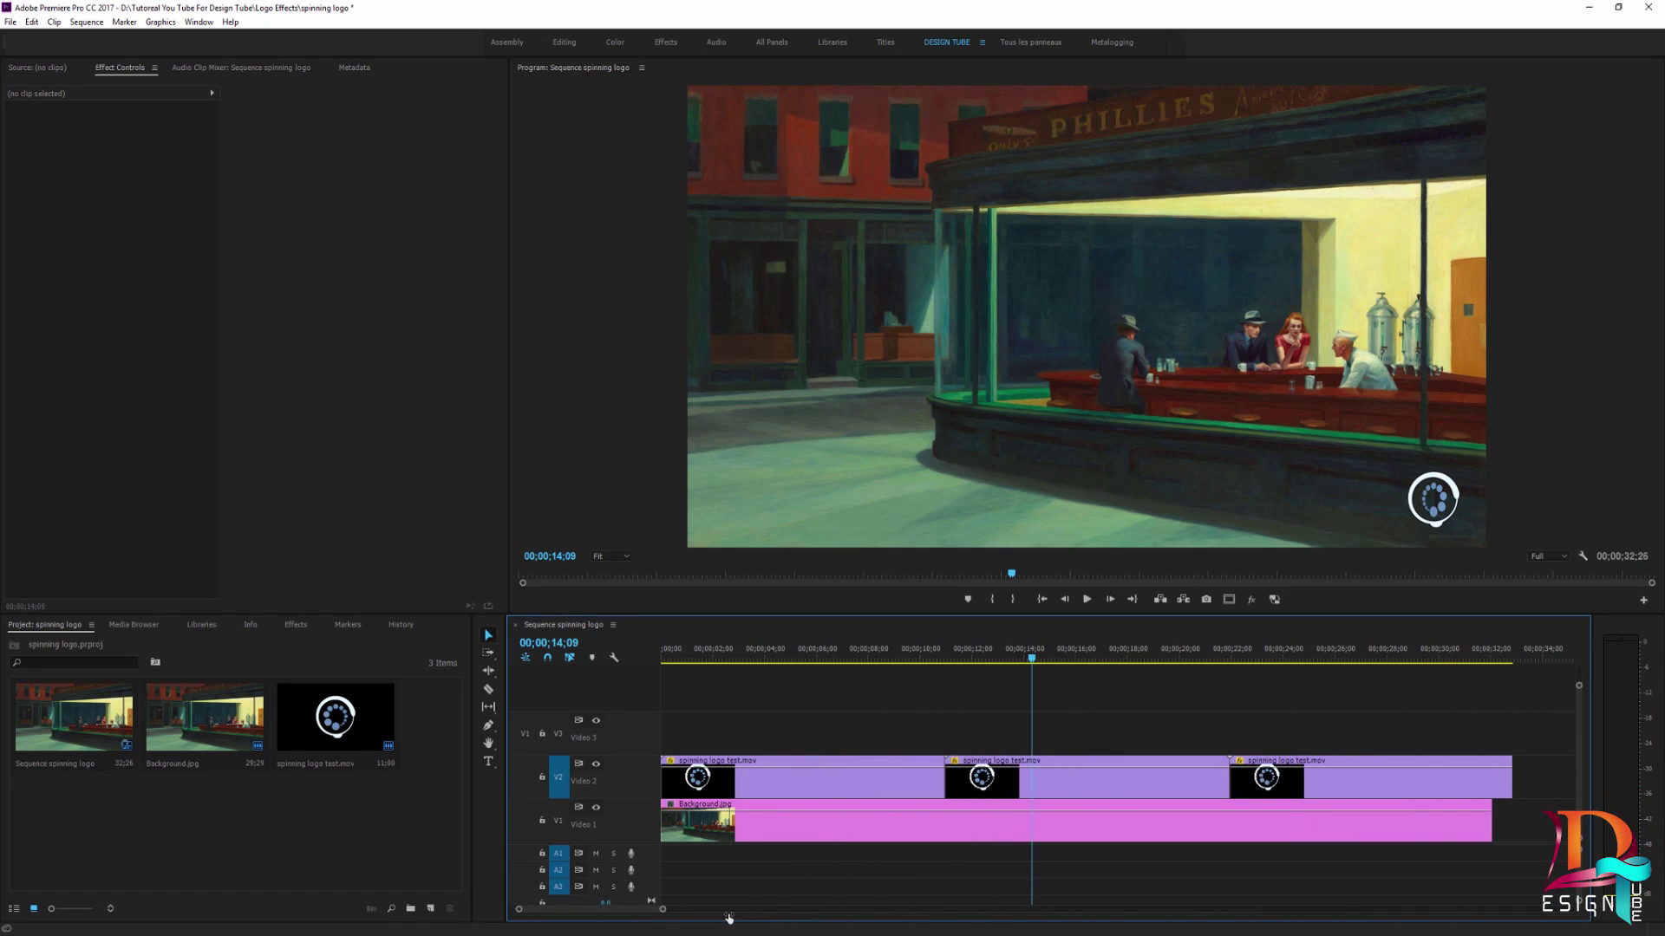
pyautogui.click(352, 813)
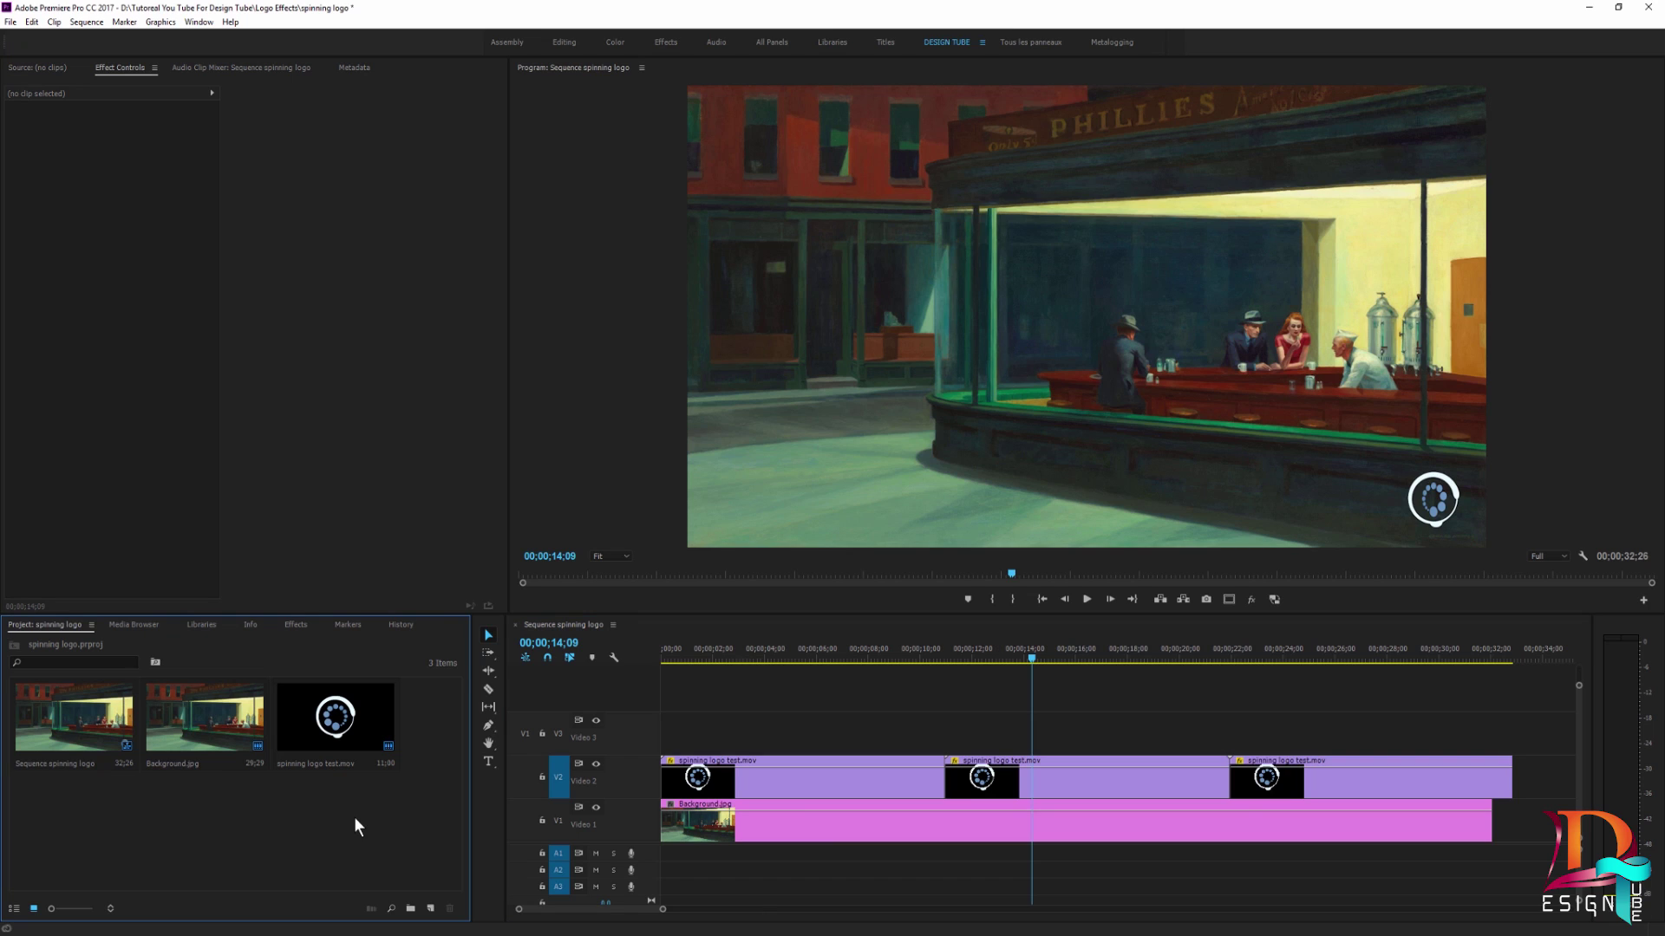
pyautogui.click(911, 667)
pyautogui.press('space')
pyautogui.moveTo(1054, 667); pyautogui.dragTo(1012, 694)
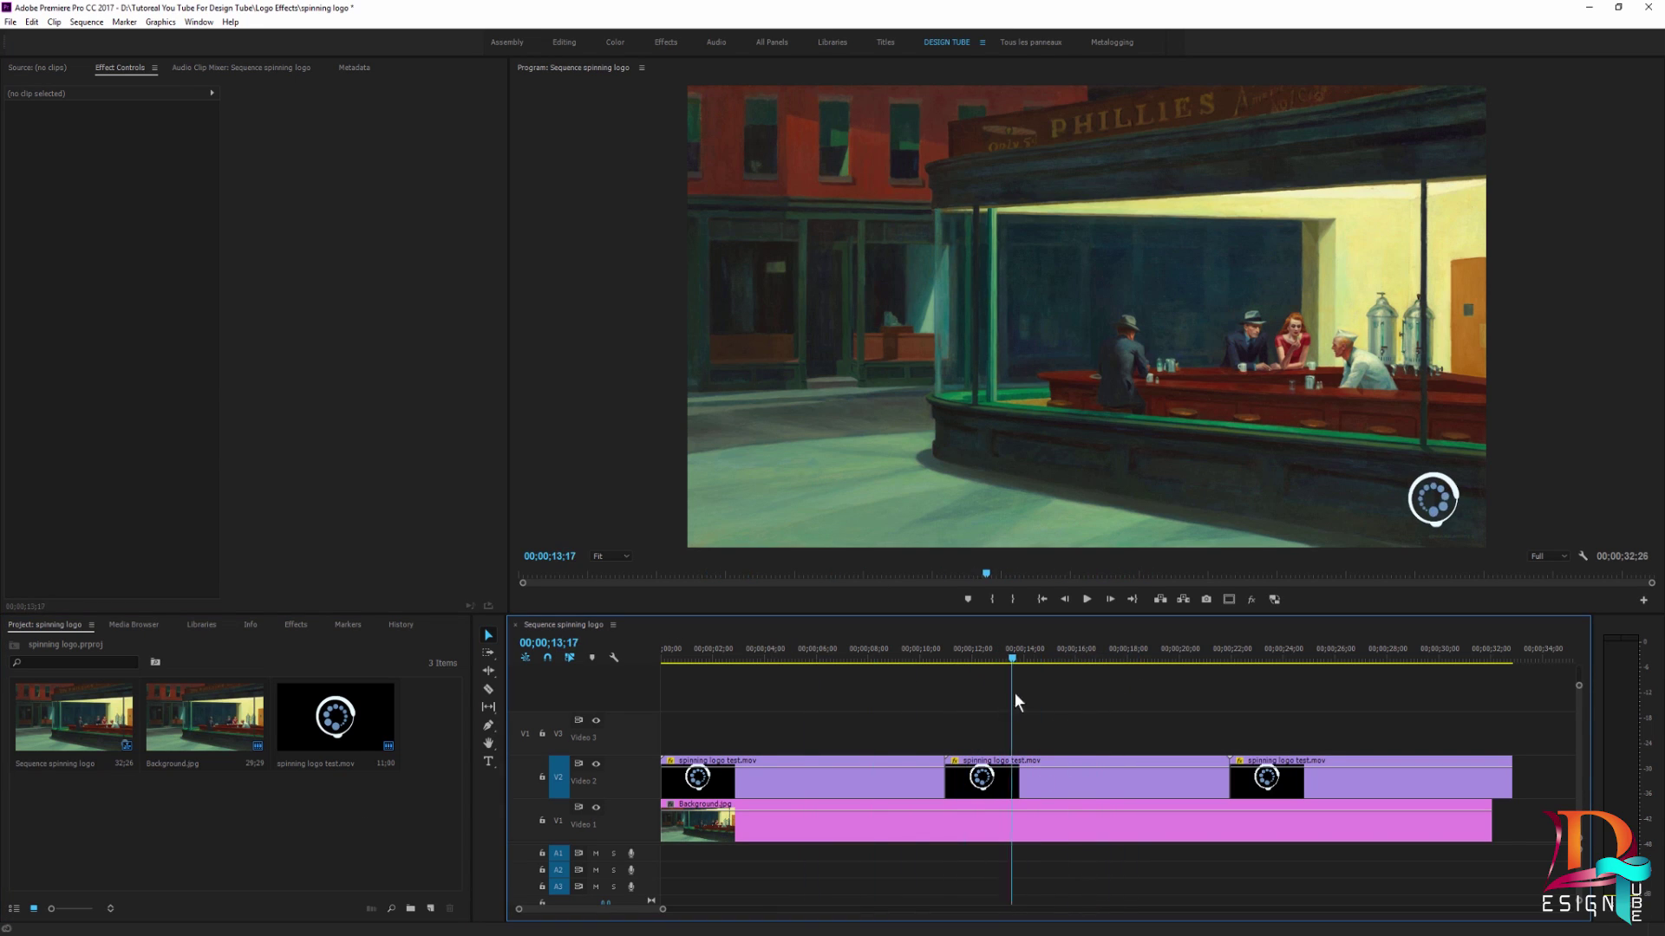